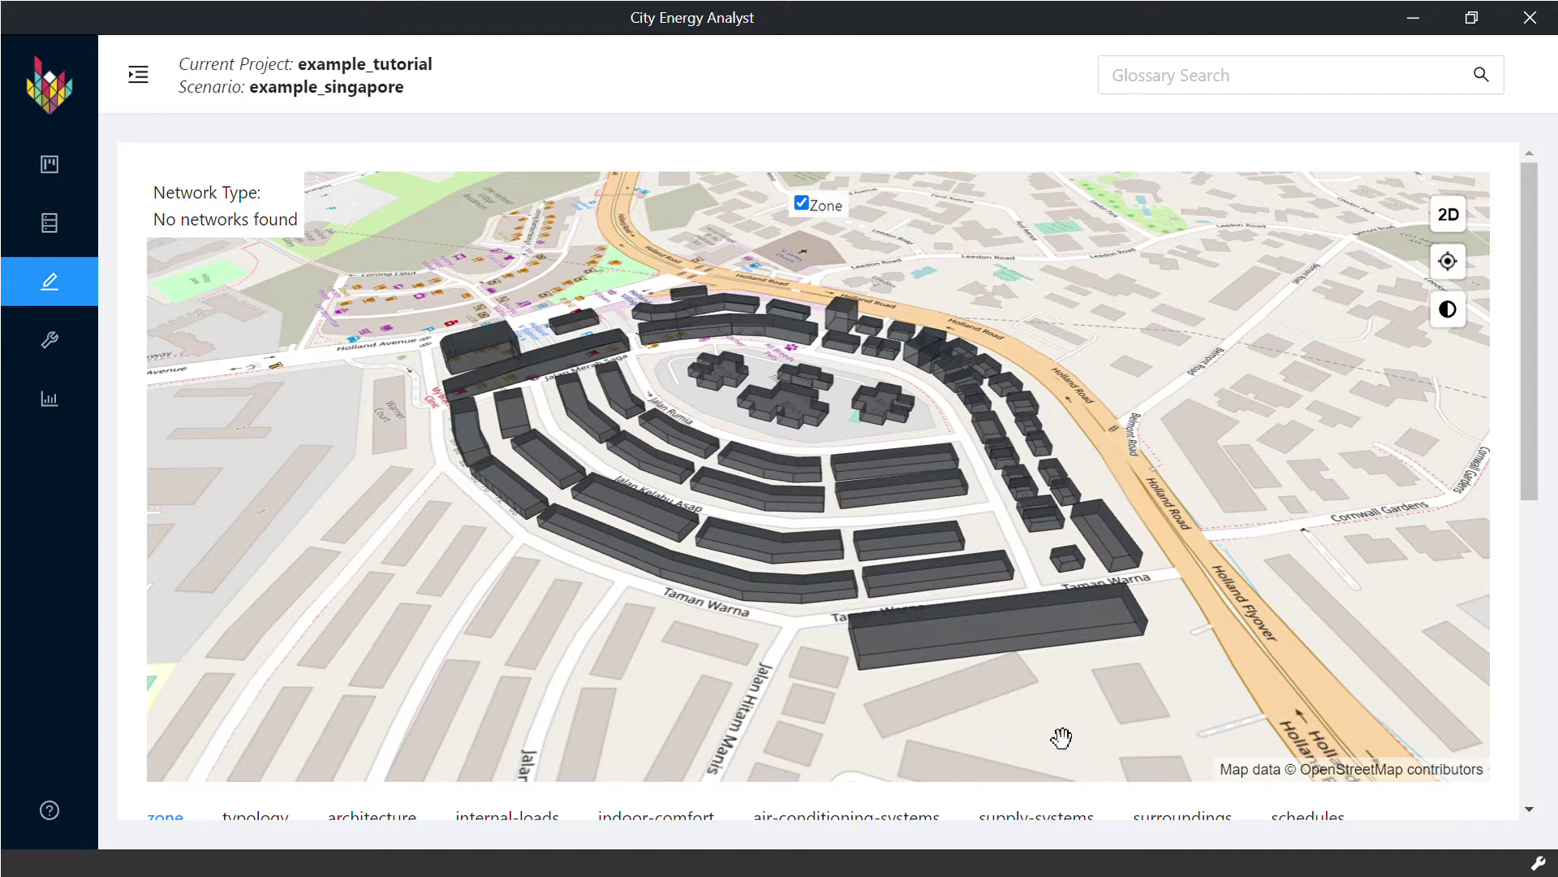
Browse the typology, architecture, internal-loads, comfort, air-conditioning and supply tables, then return to zone.
mouse_move(1031, 439)
mouse_move(932, 471)
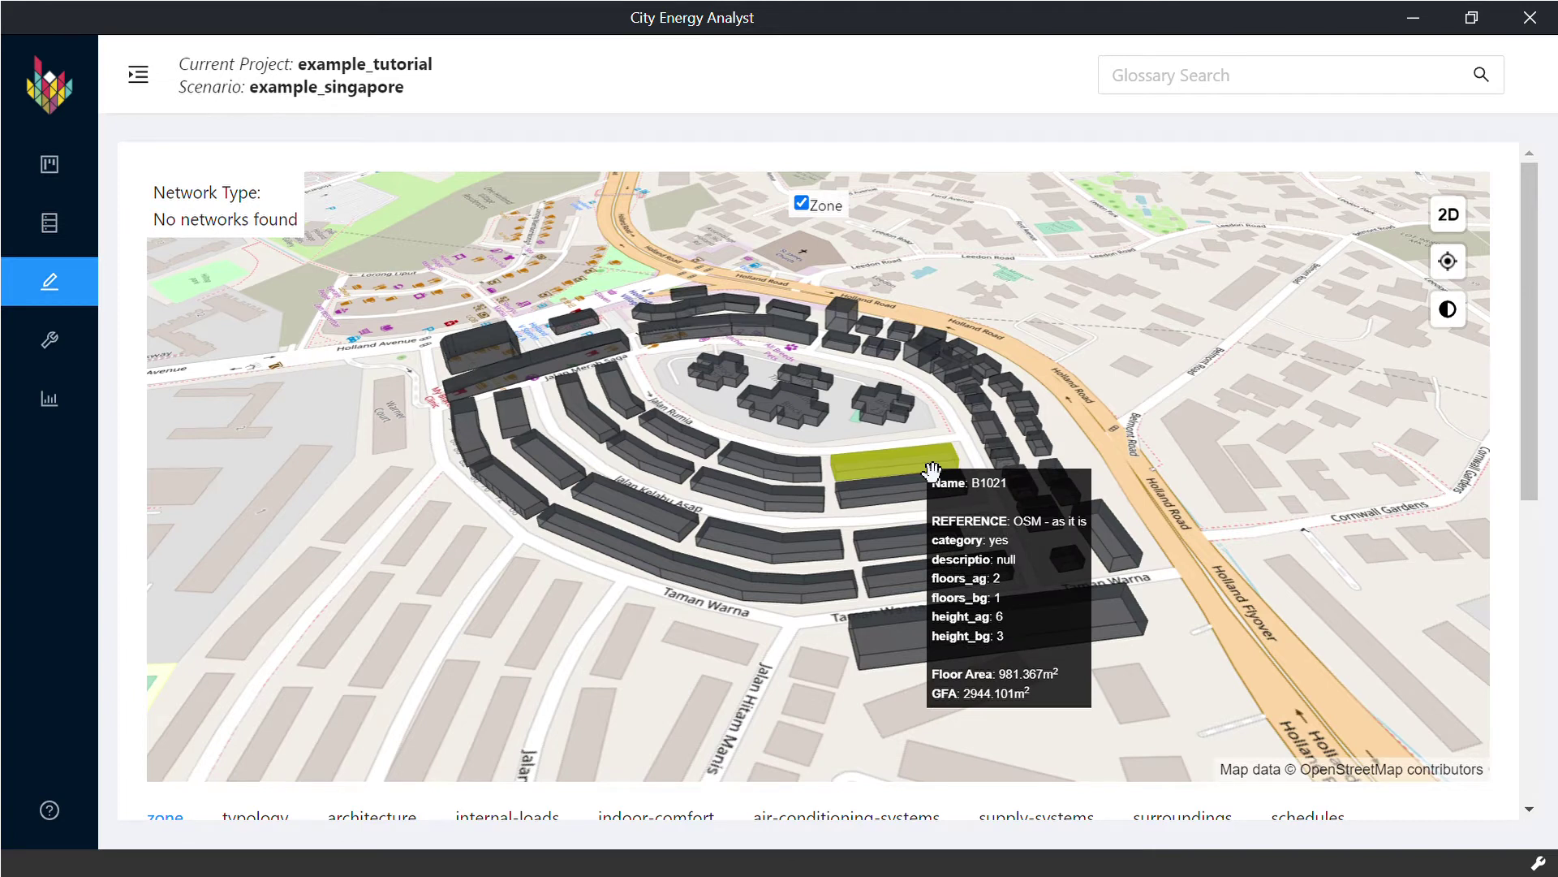
mouse_move(892, 409)
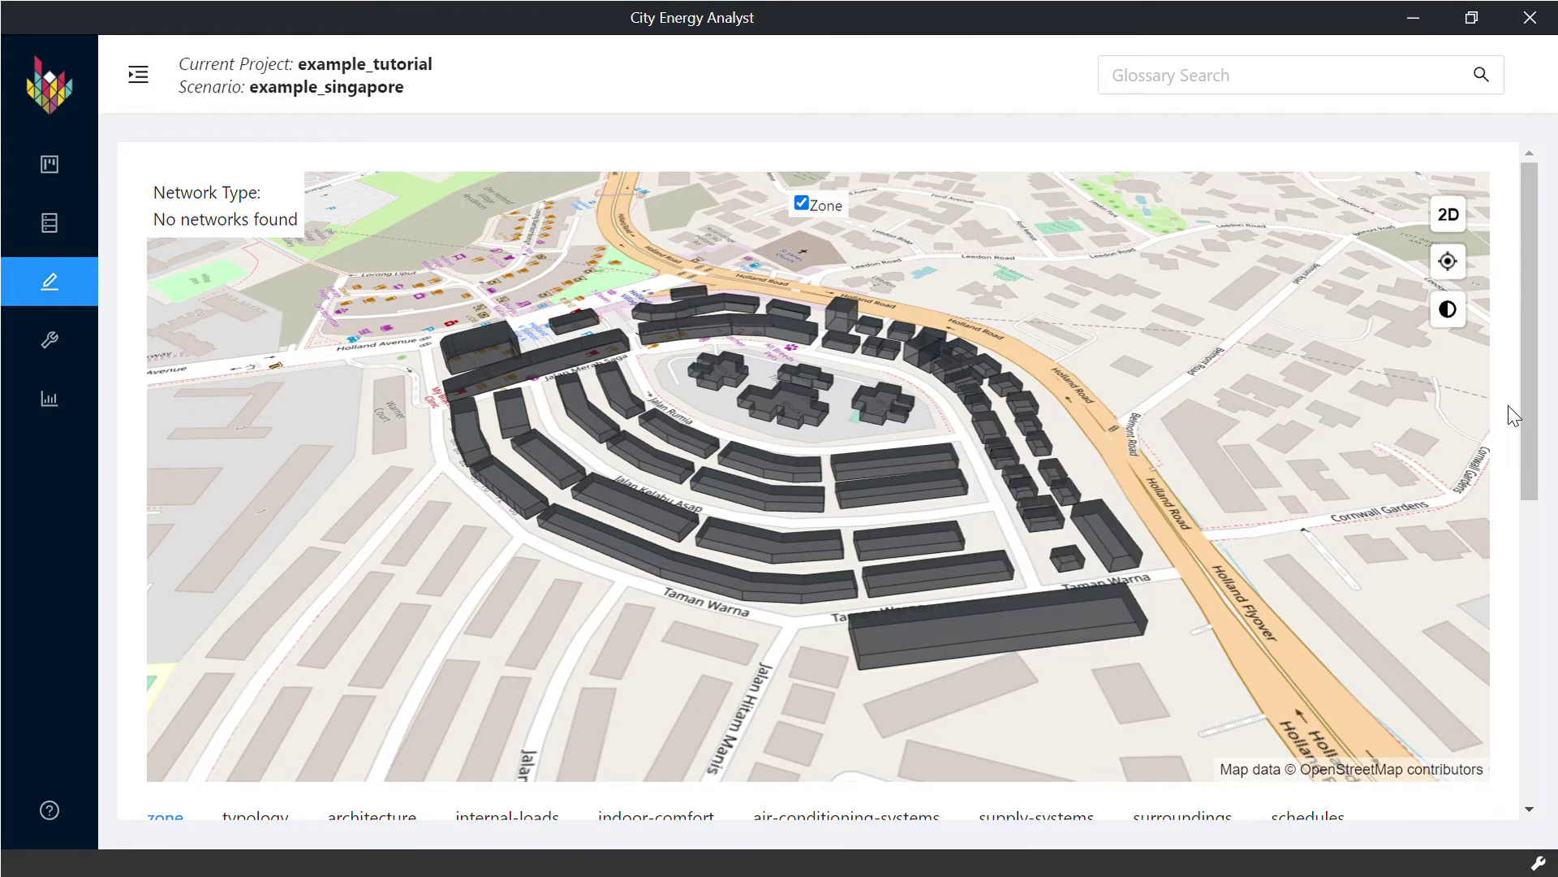
drag(1523, 411, 1532, 710)
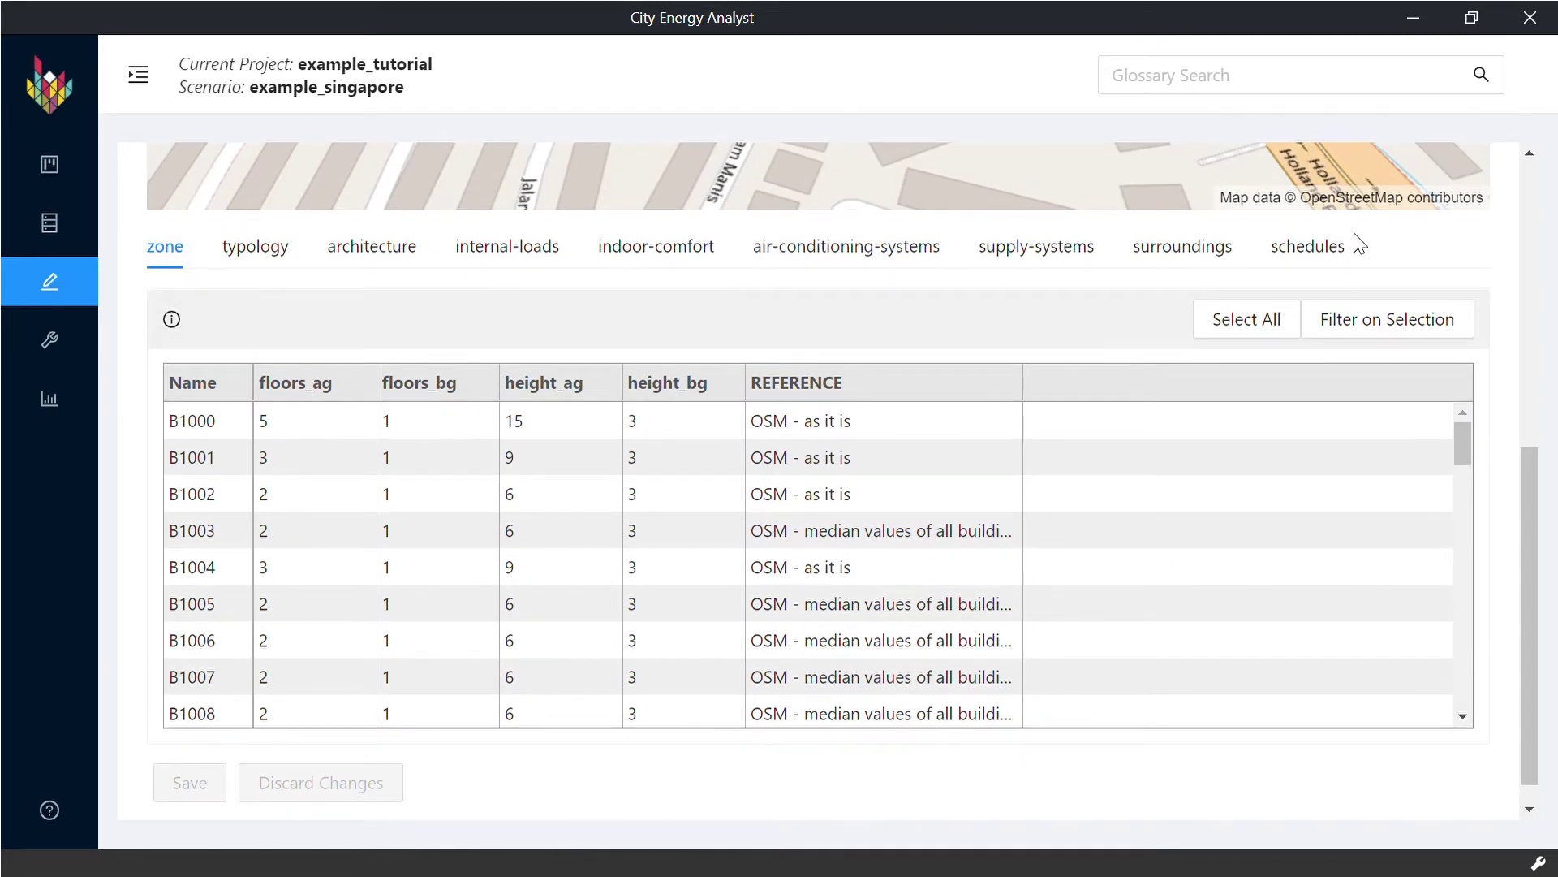
click(271, 247)
click(388, 252)
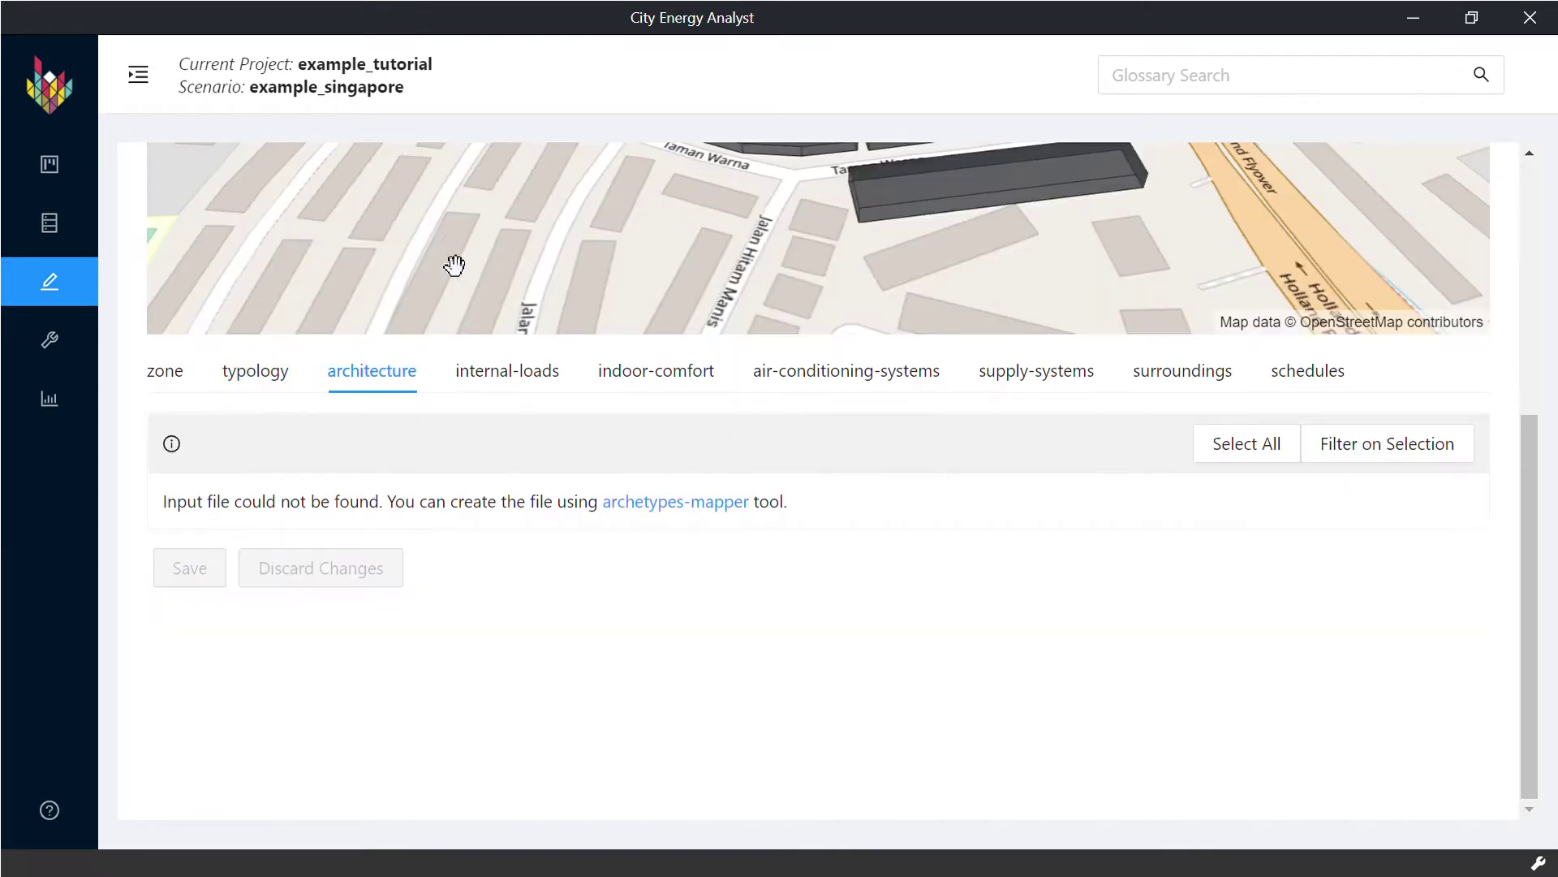
click(536, 393)
click(656, 380)
click(910, 378)
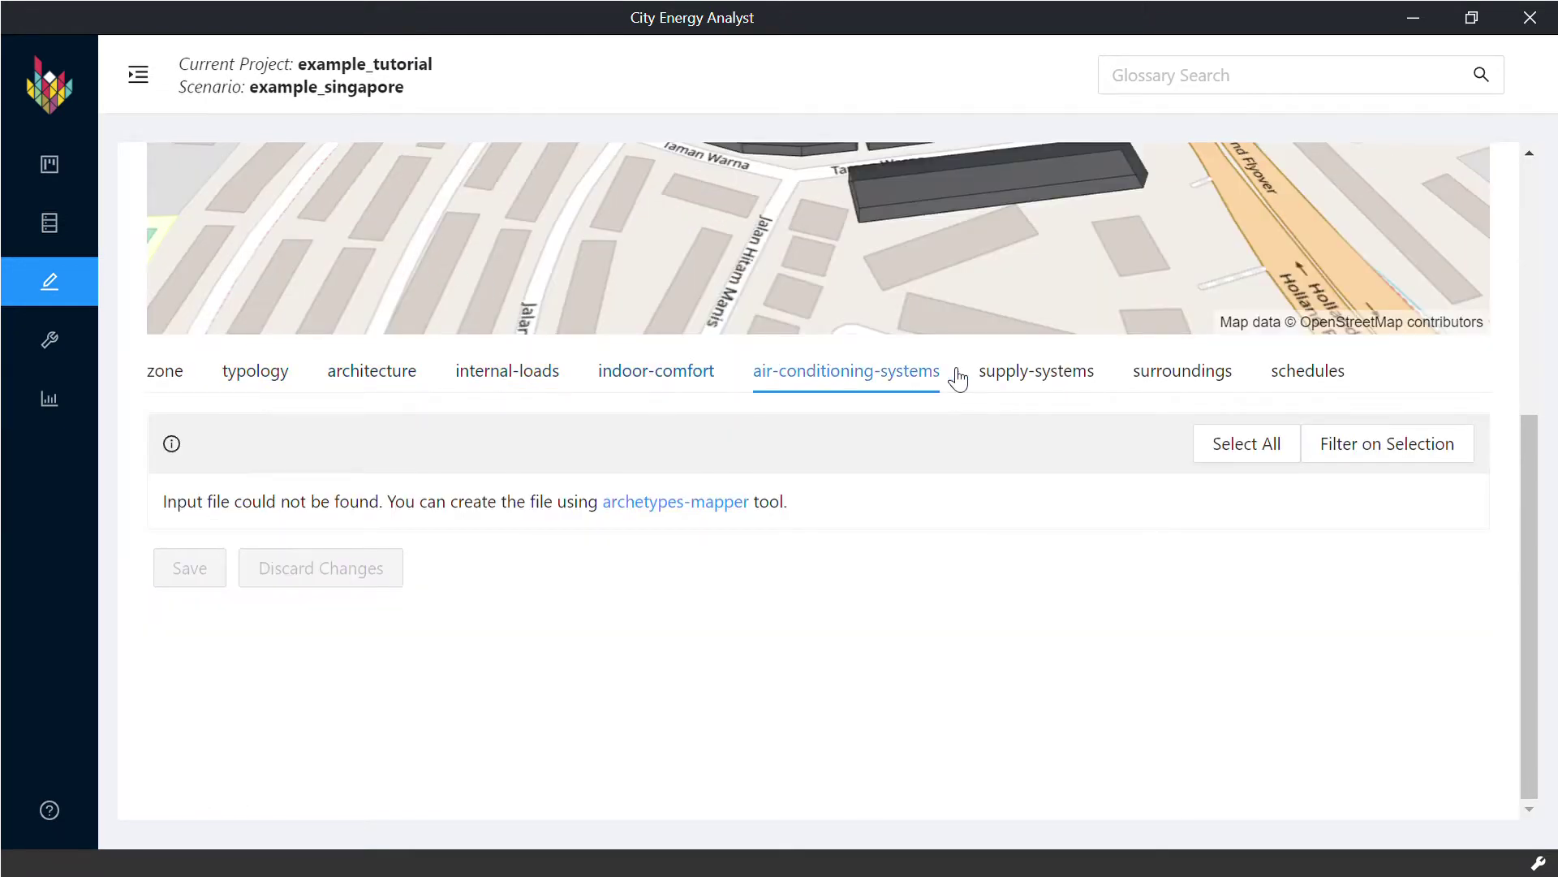
click(1007, 375)
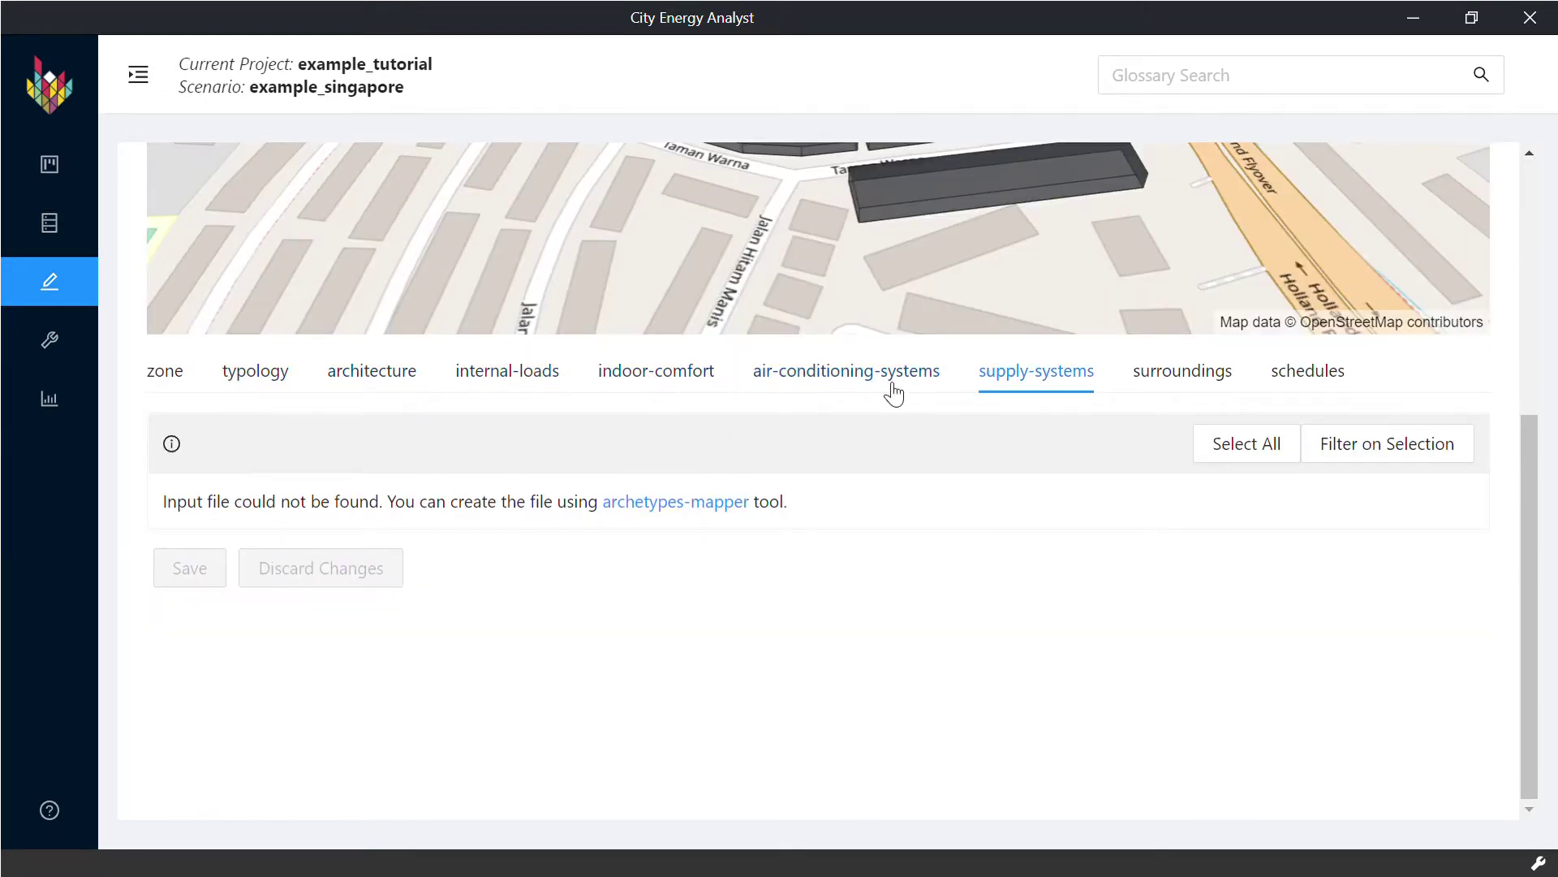
click(179, 375)
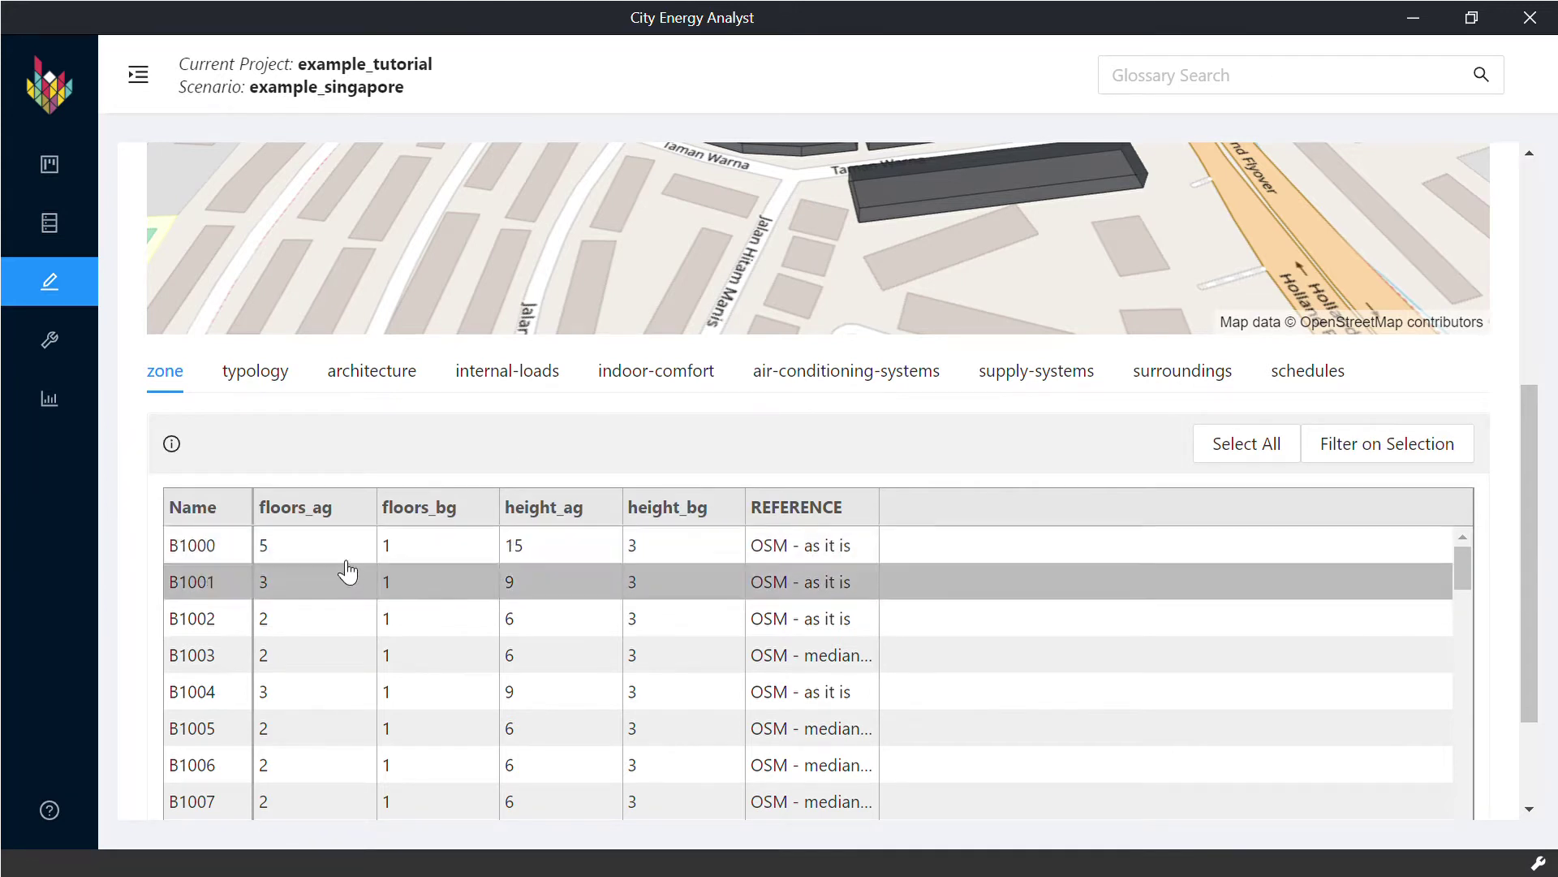
Filter the table to building B1021 and give it 3 floors above ground and 9 m height.
drag(1539, 487, 1540, 390)
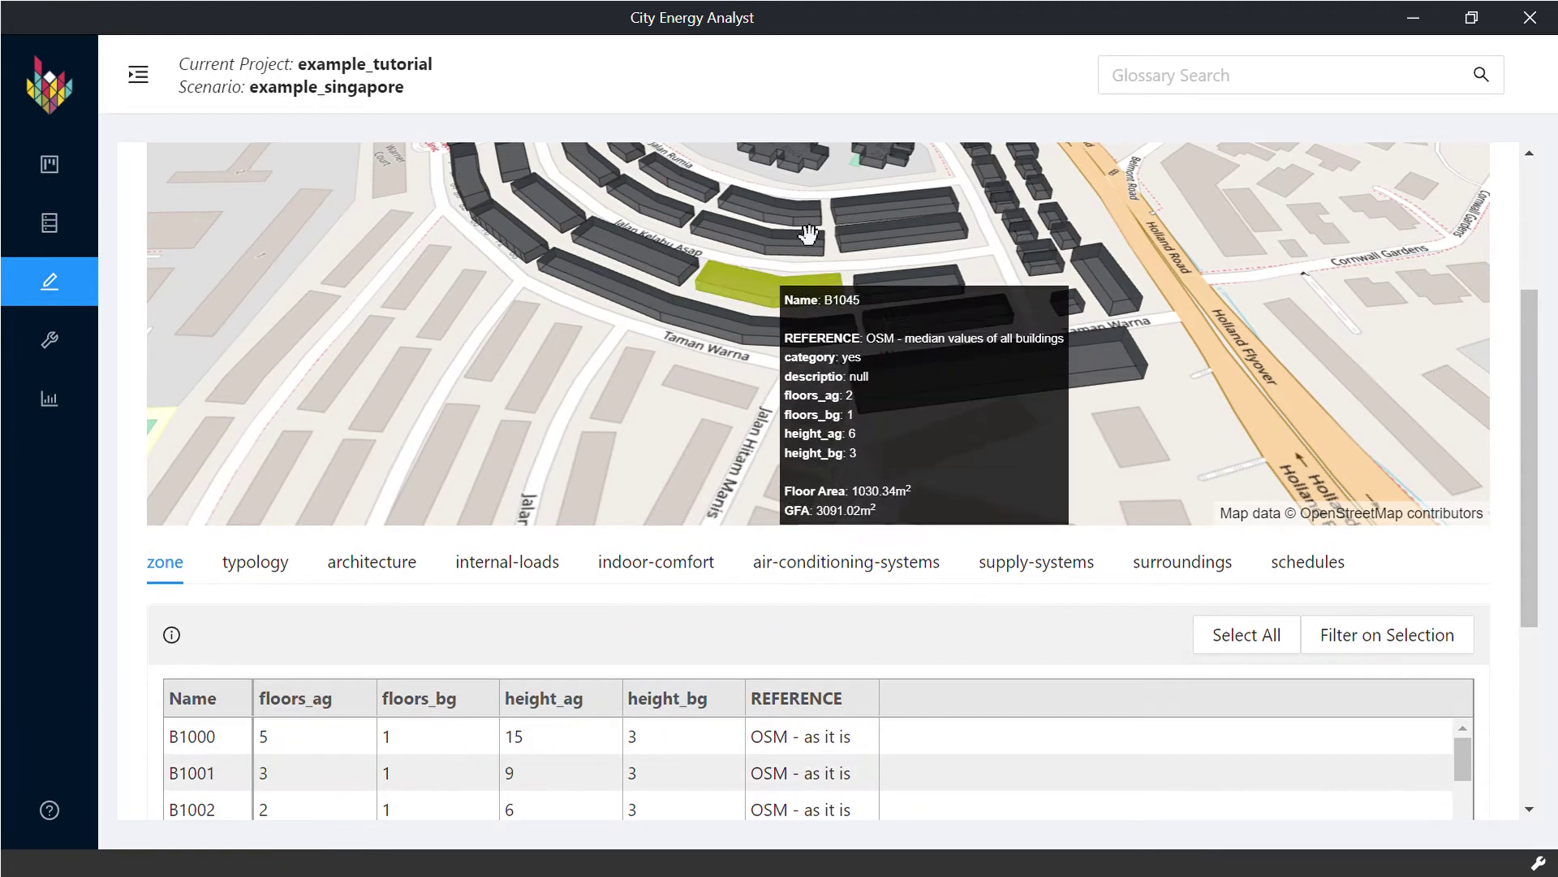
click(907, 225)
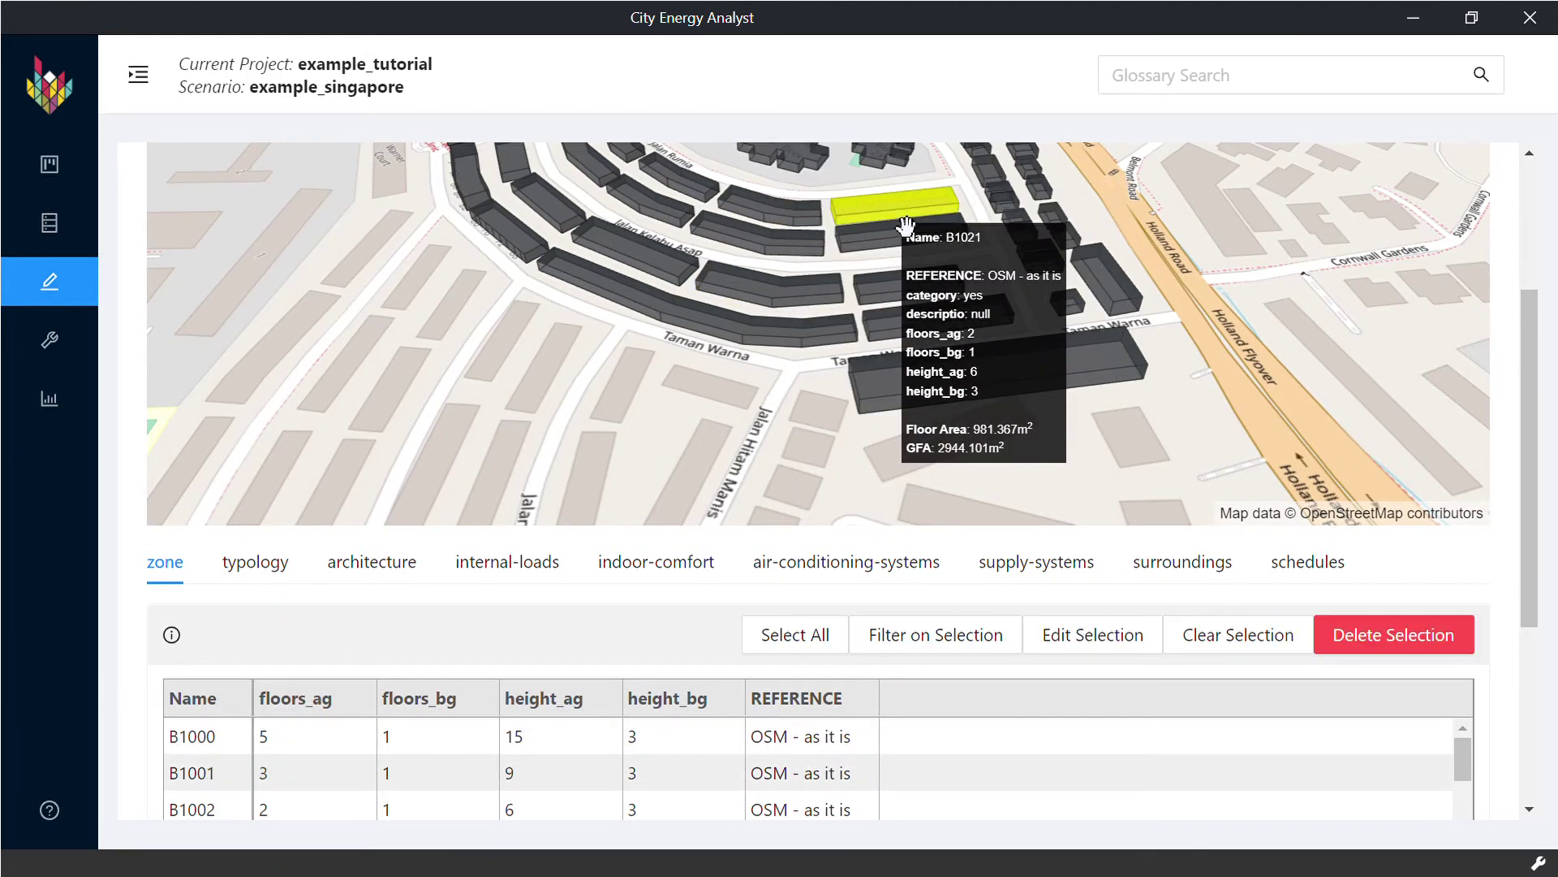
click(987, 640)
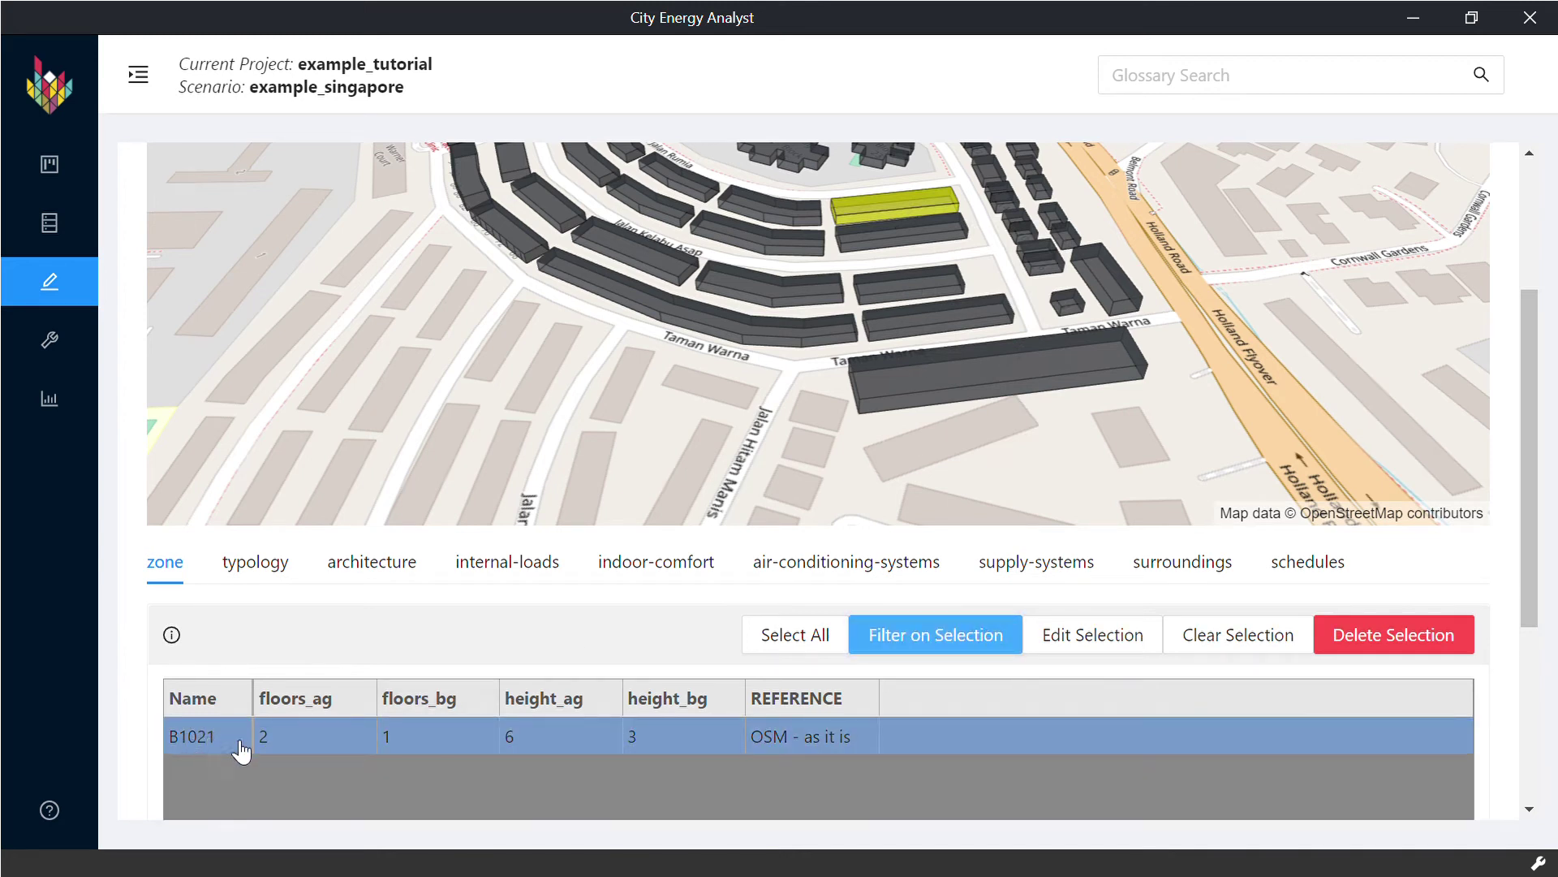
click(273, 741)
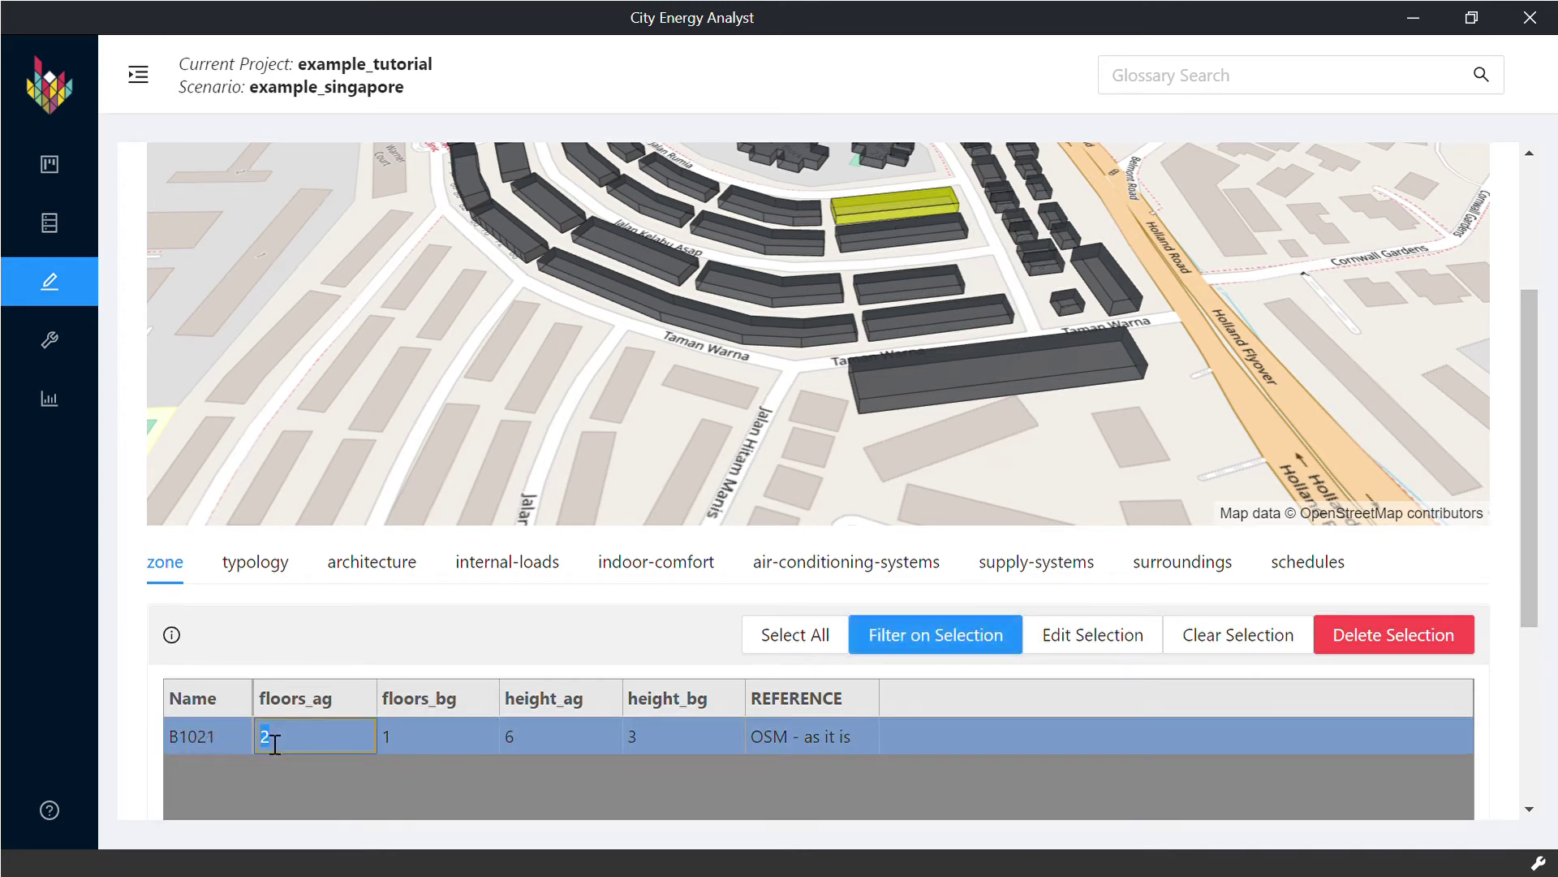
text(3)
click(571, 751)
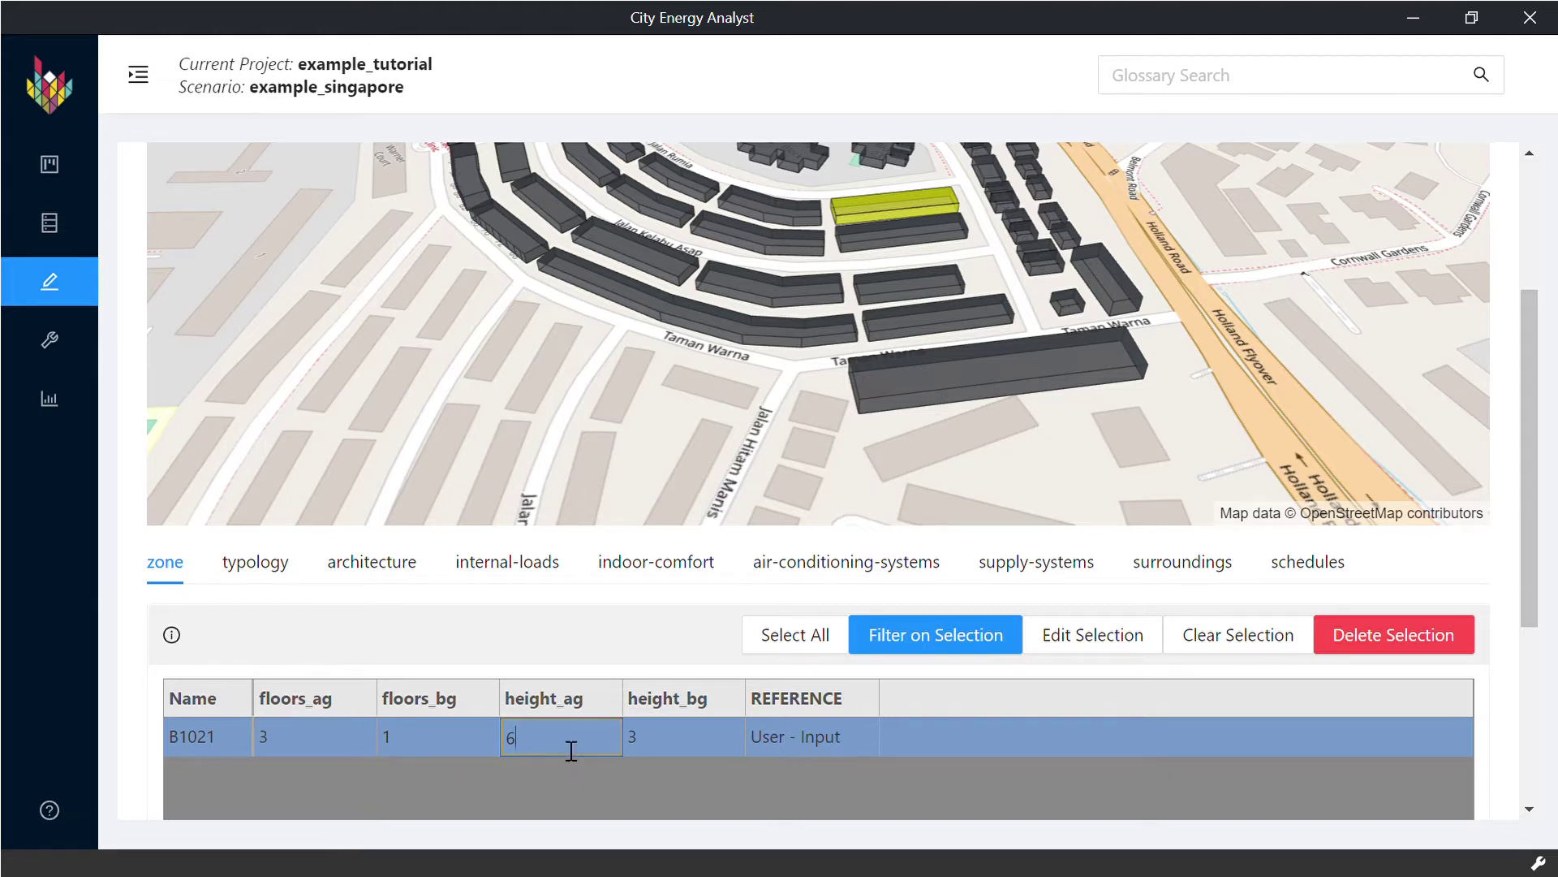
text(9)
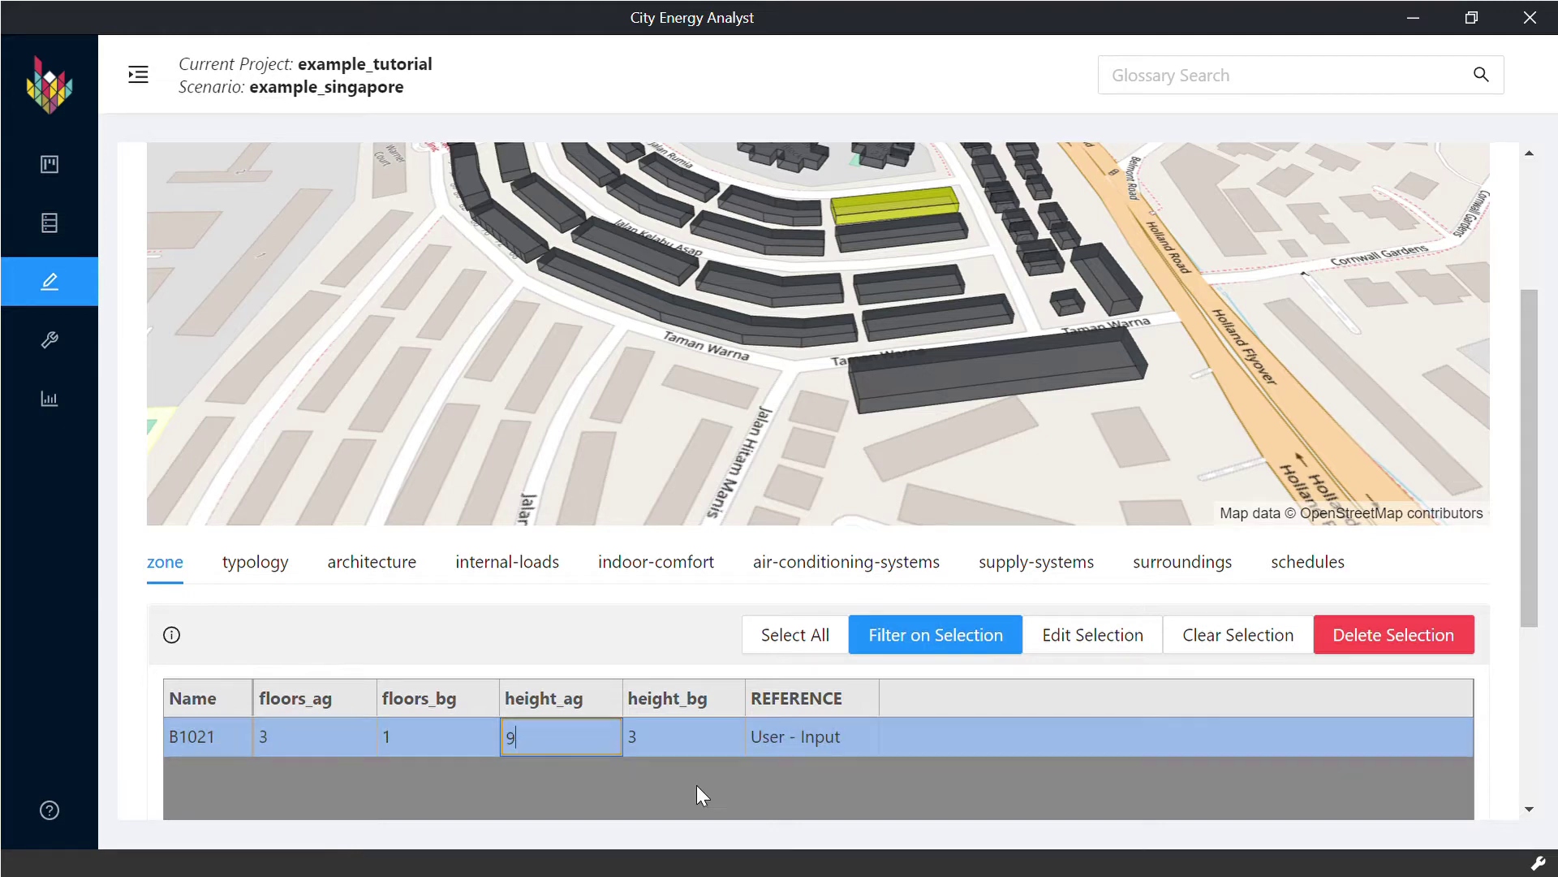
click(696, 786)
Select buildings B1030, B1045, B1035 and B1014 on the map.
mouse_move(654, 264)
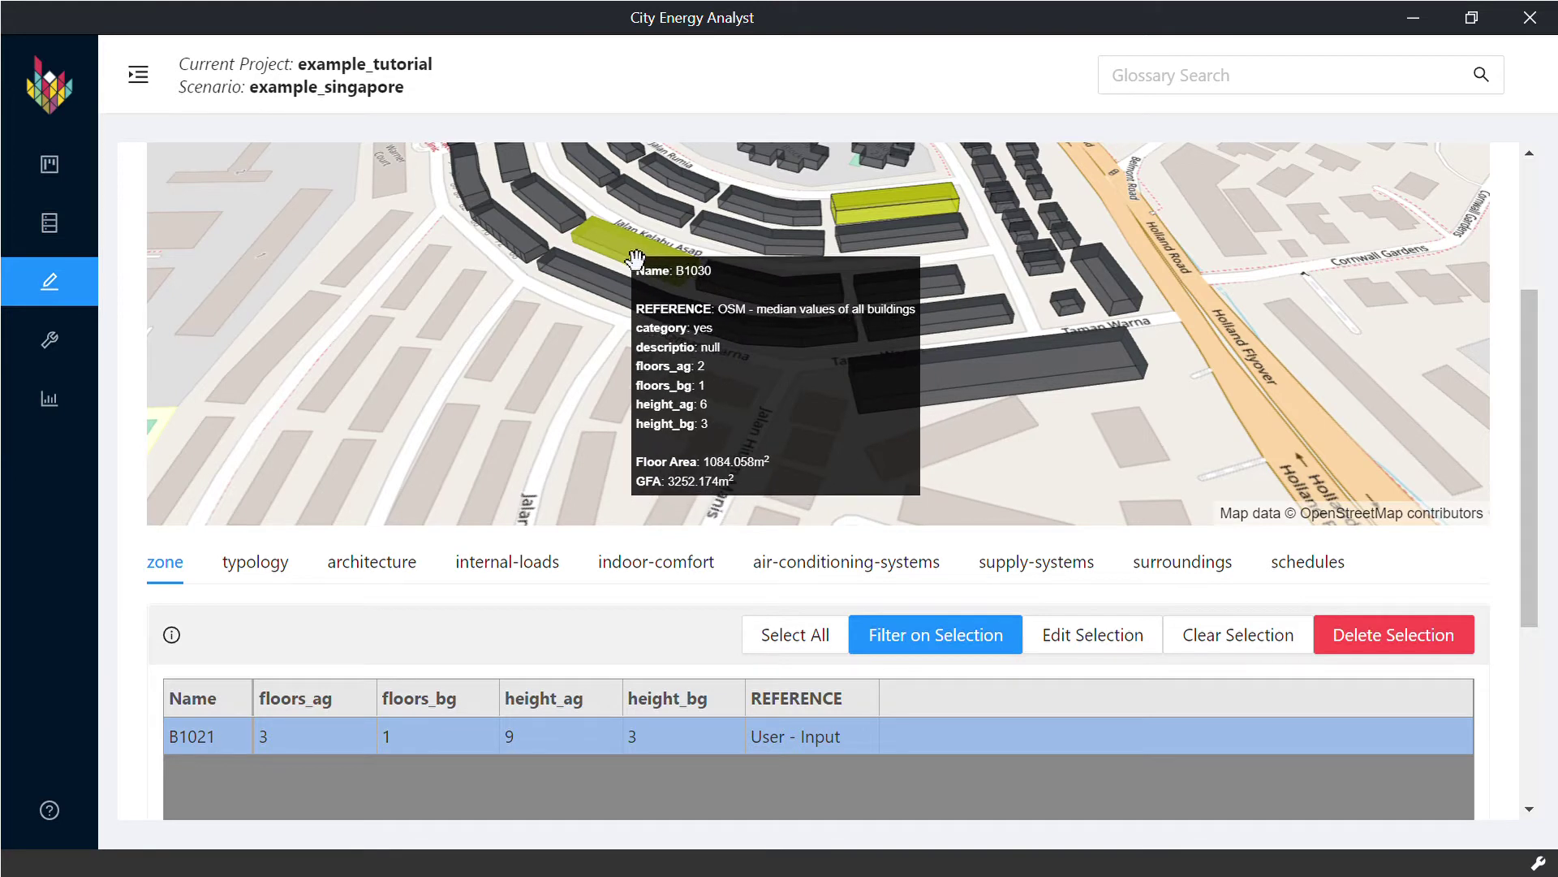
click(636, 258)
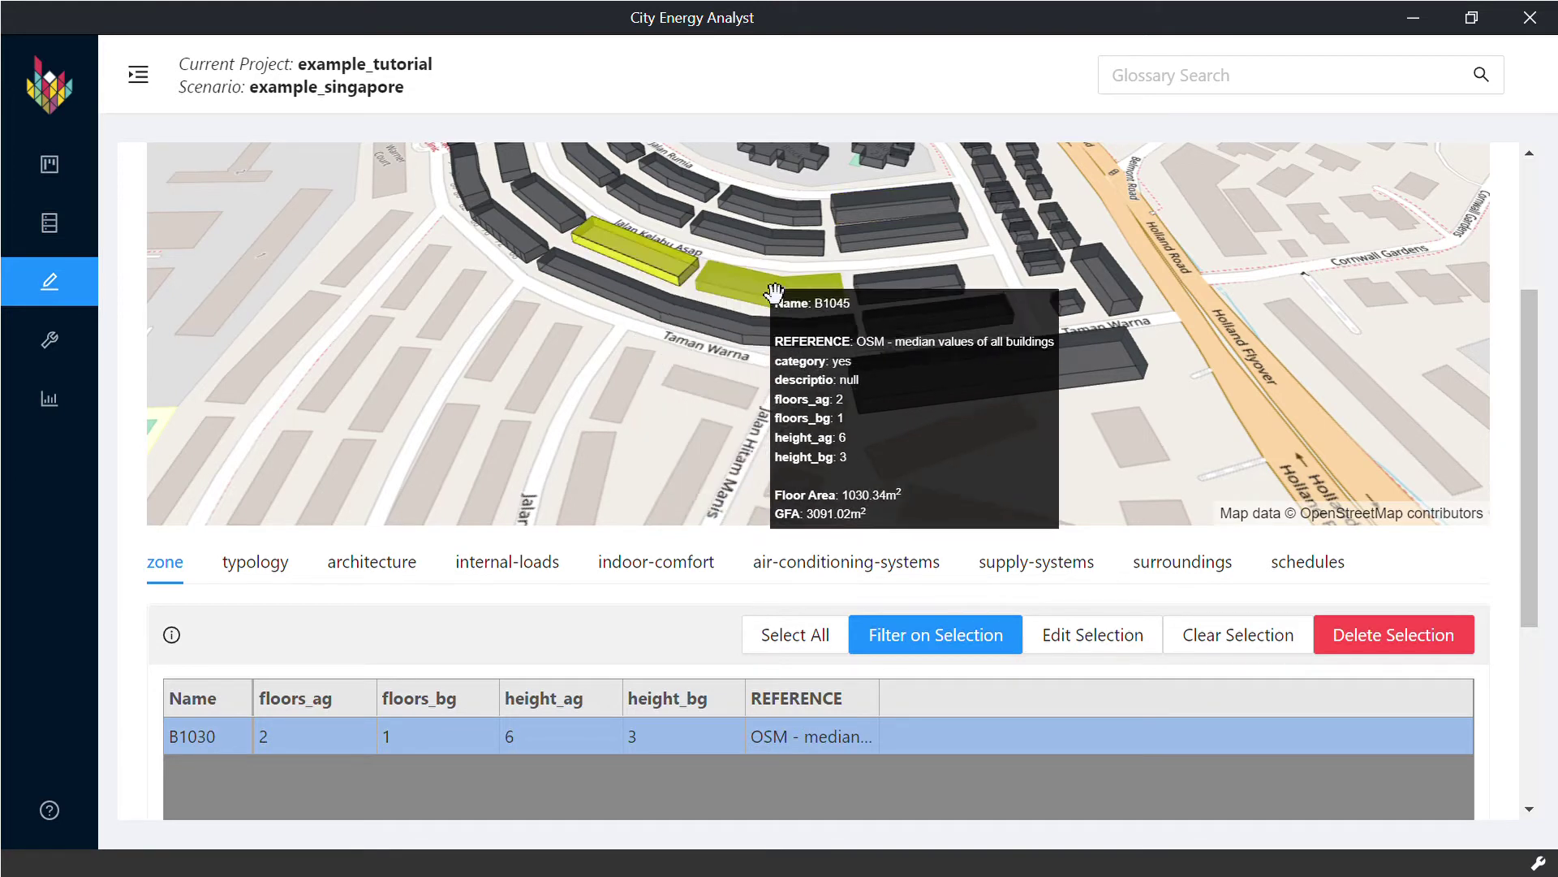
click(775, 293)
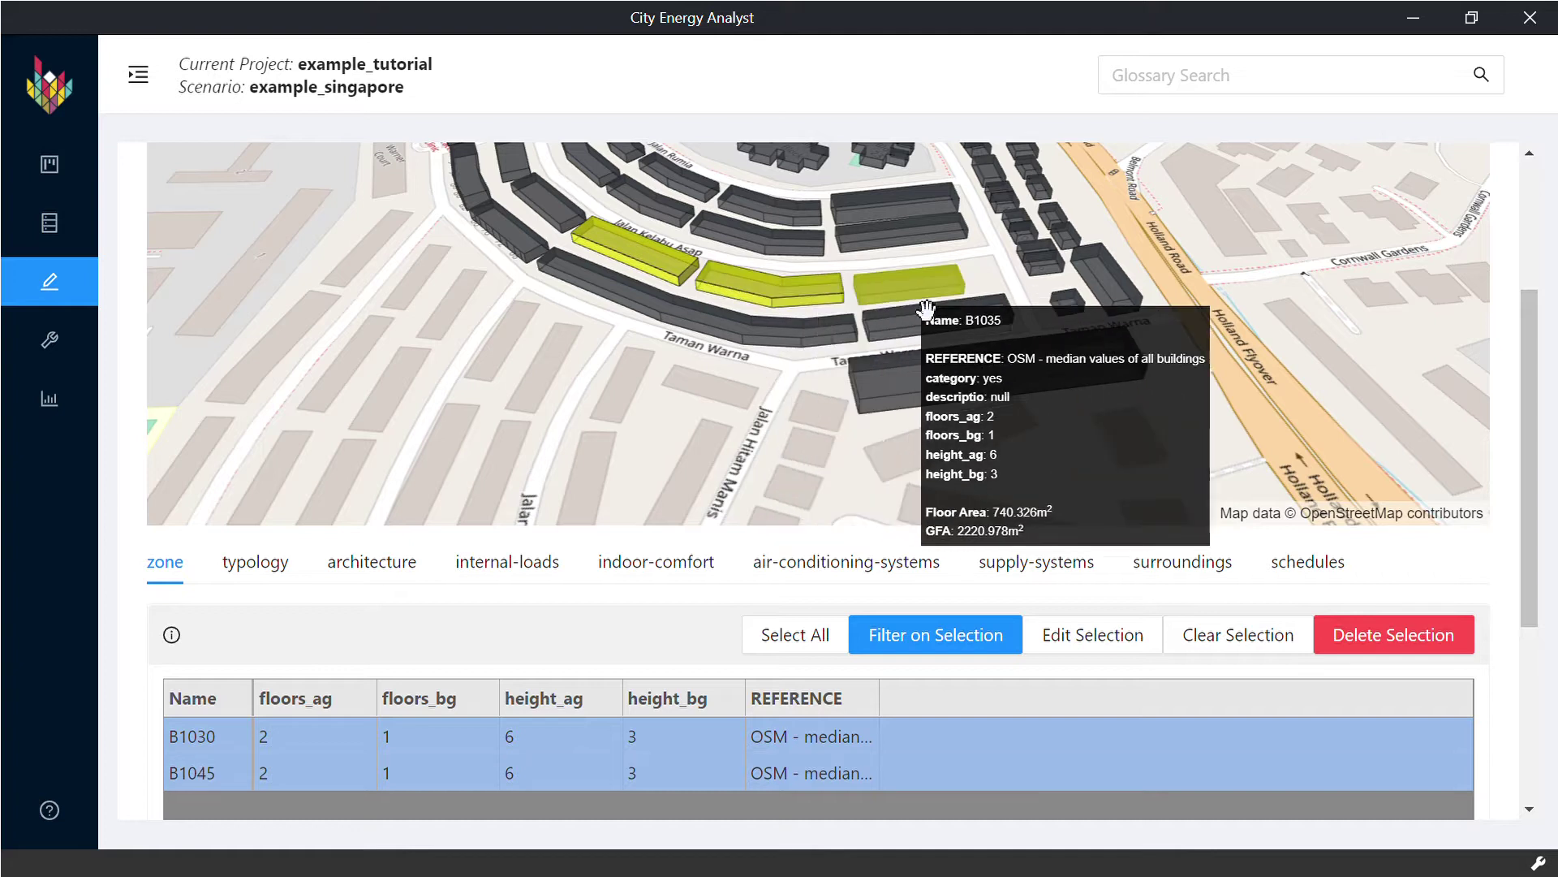
click(913, 301)
click(917, 332)
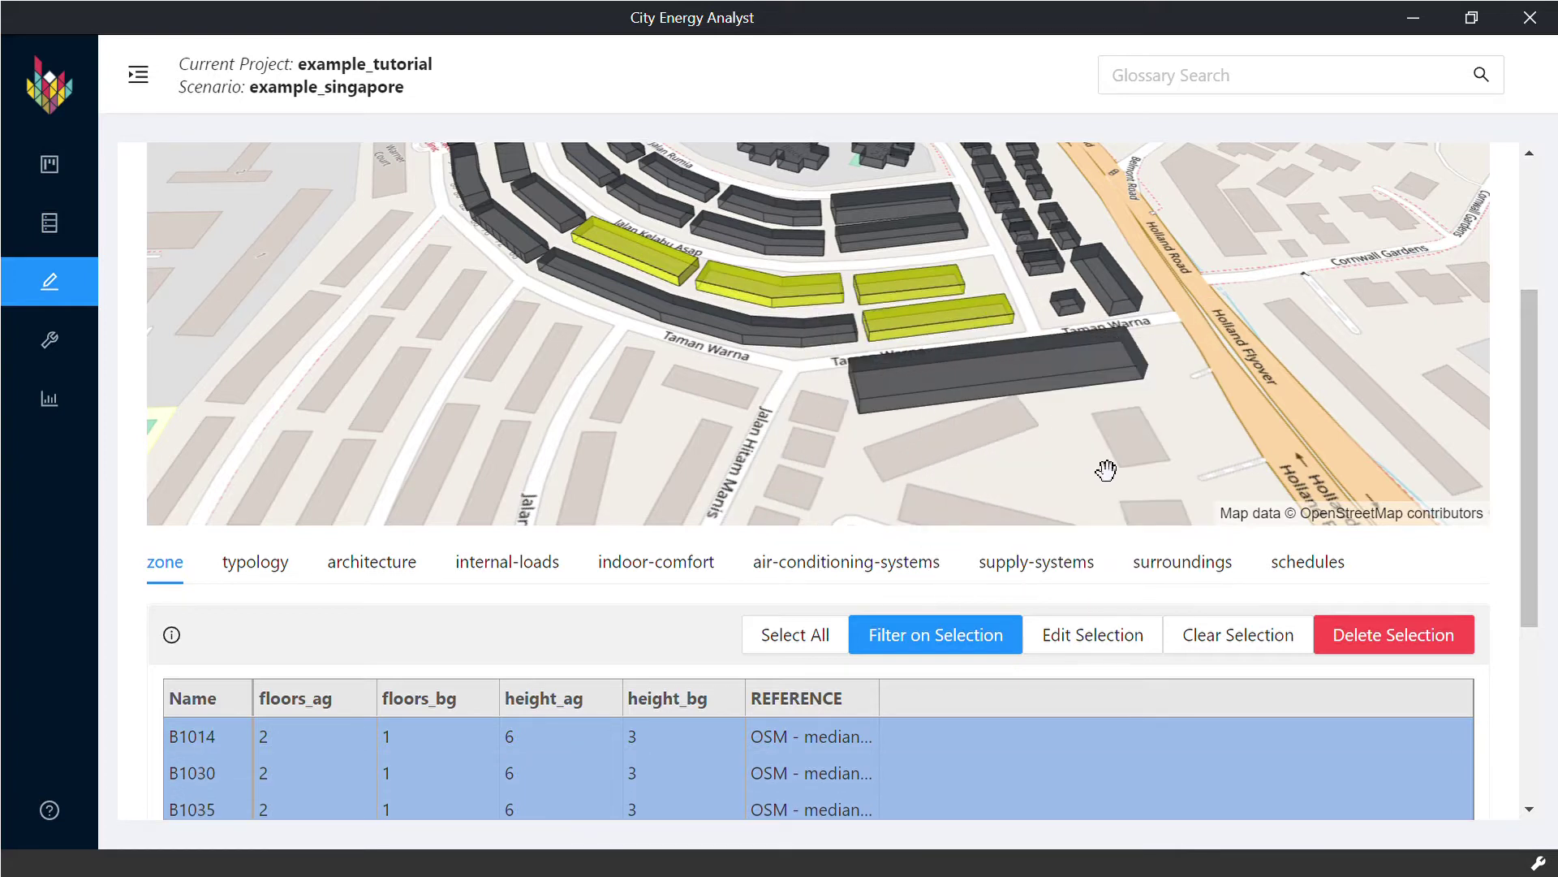
Bulk-set the four buildings to 3 floors above ground, 9 m height, 1 basement floor, 3 m basement height.
click(1099, 649)
click(721, 252)
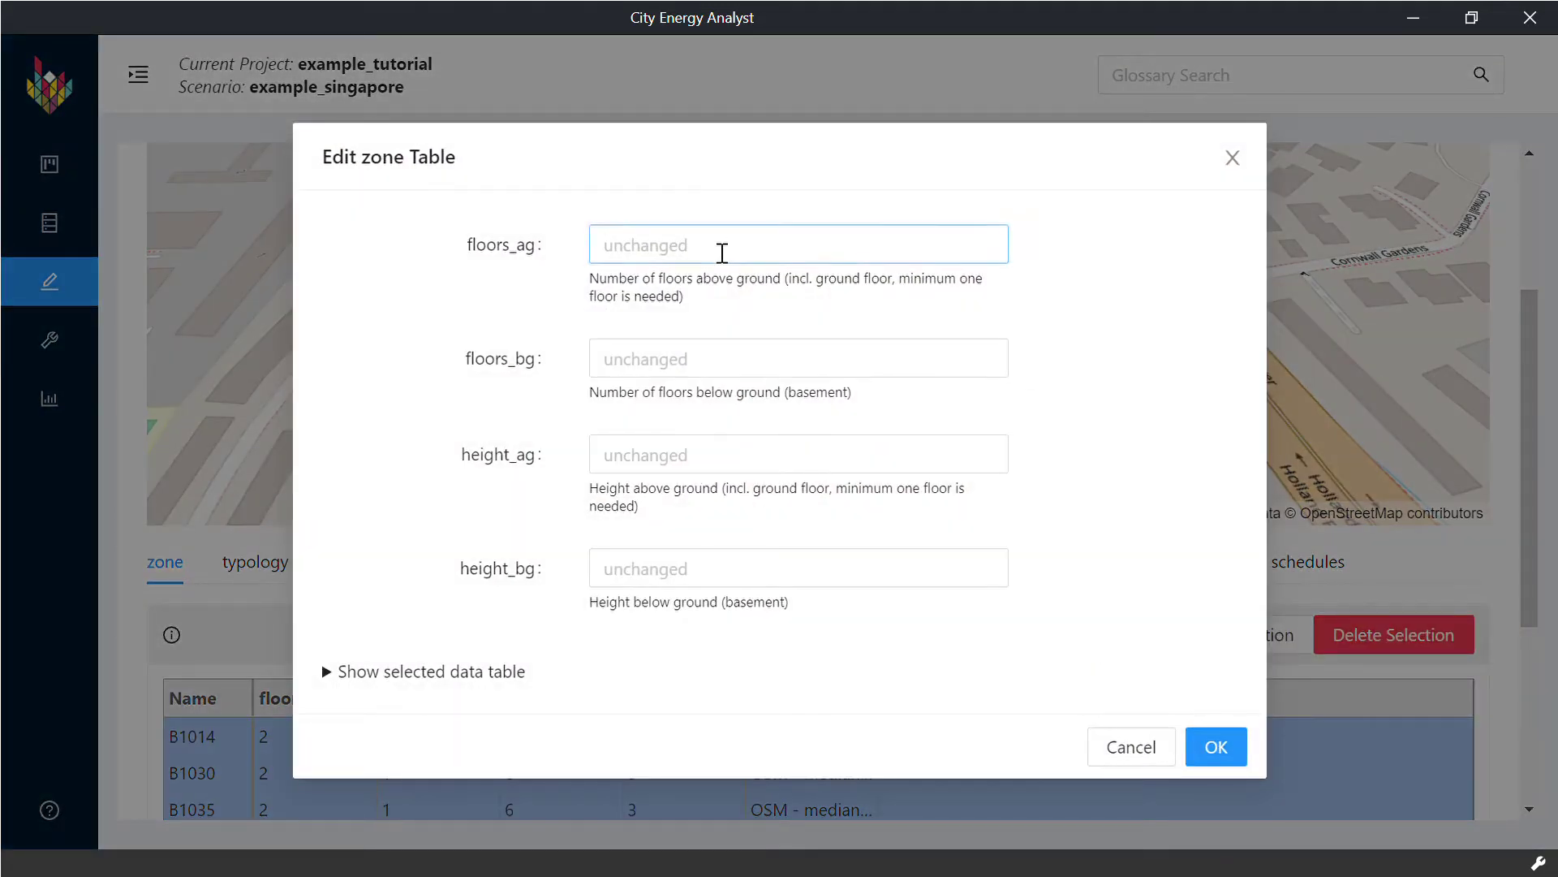
text(3)
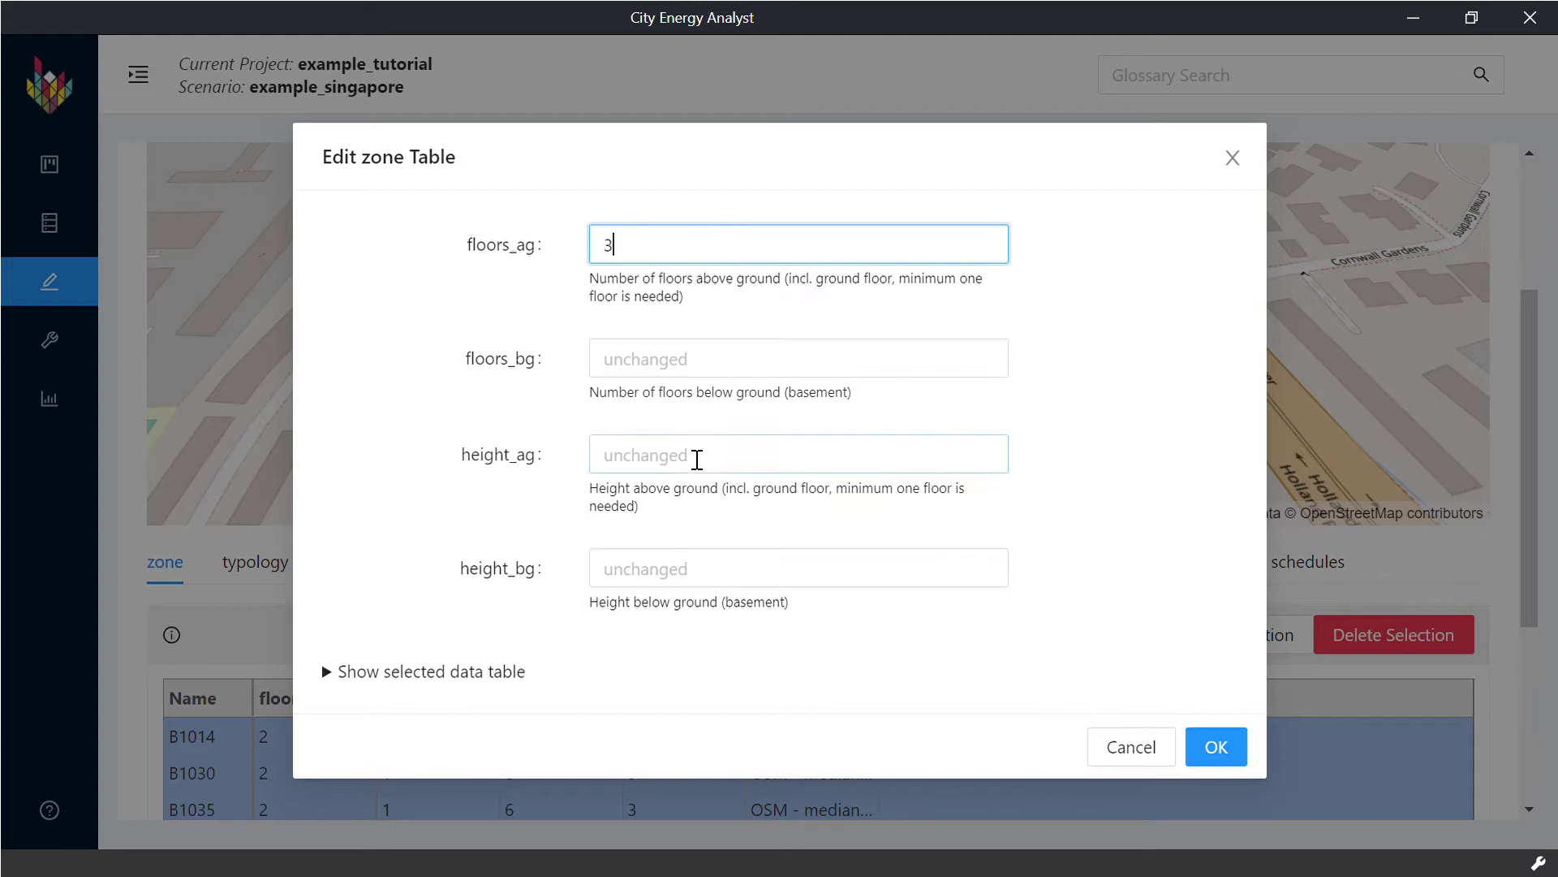
click(703, 465)
text(9)
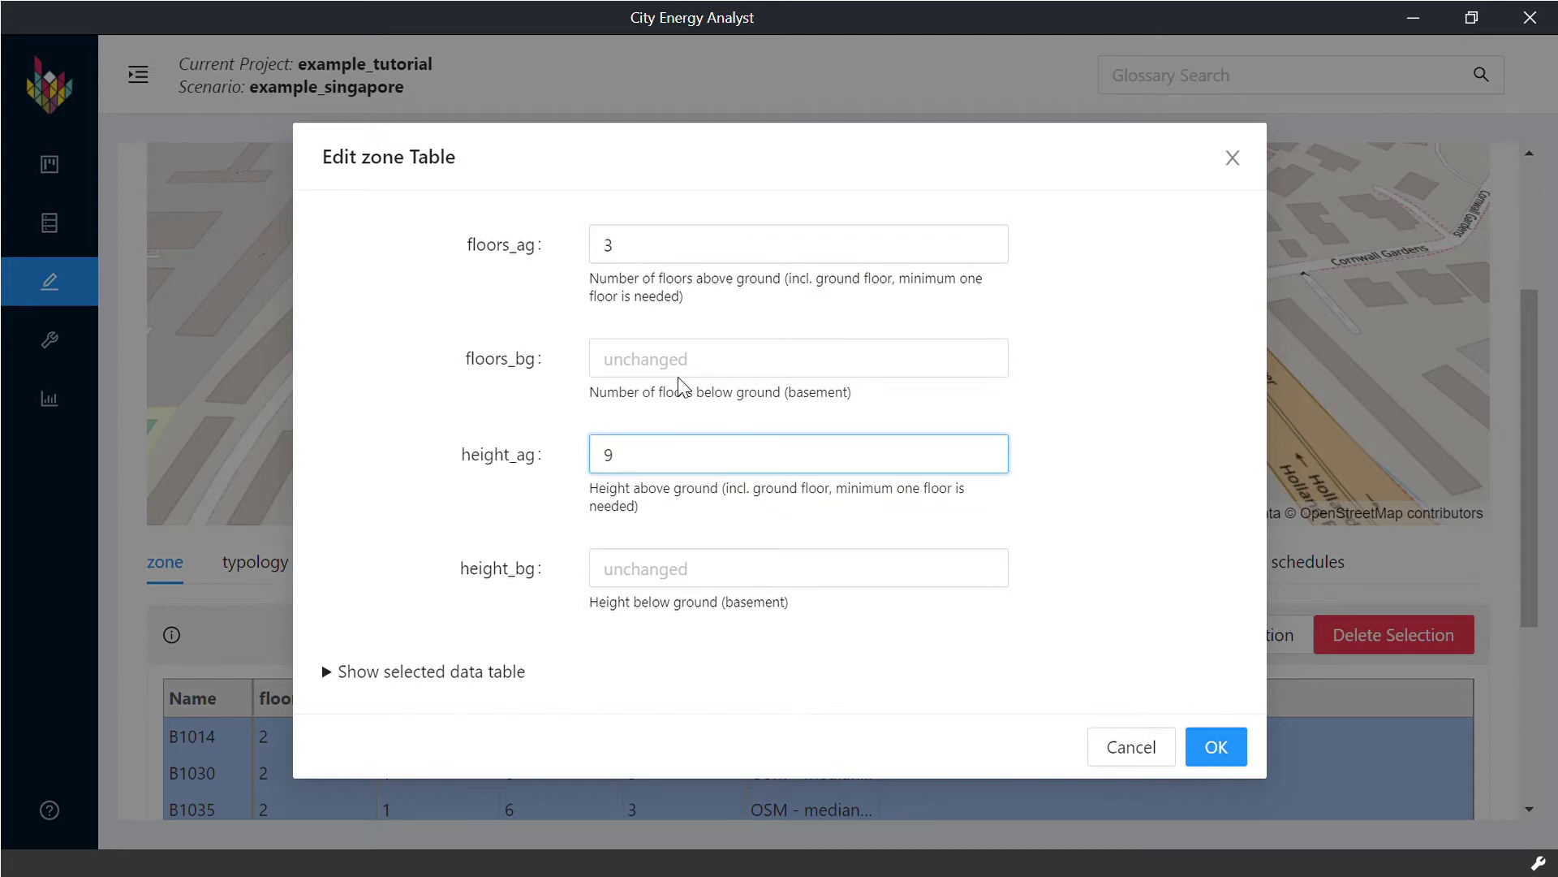
click(687, 383)
text(1)
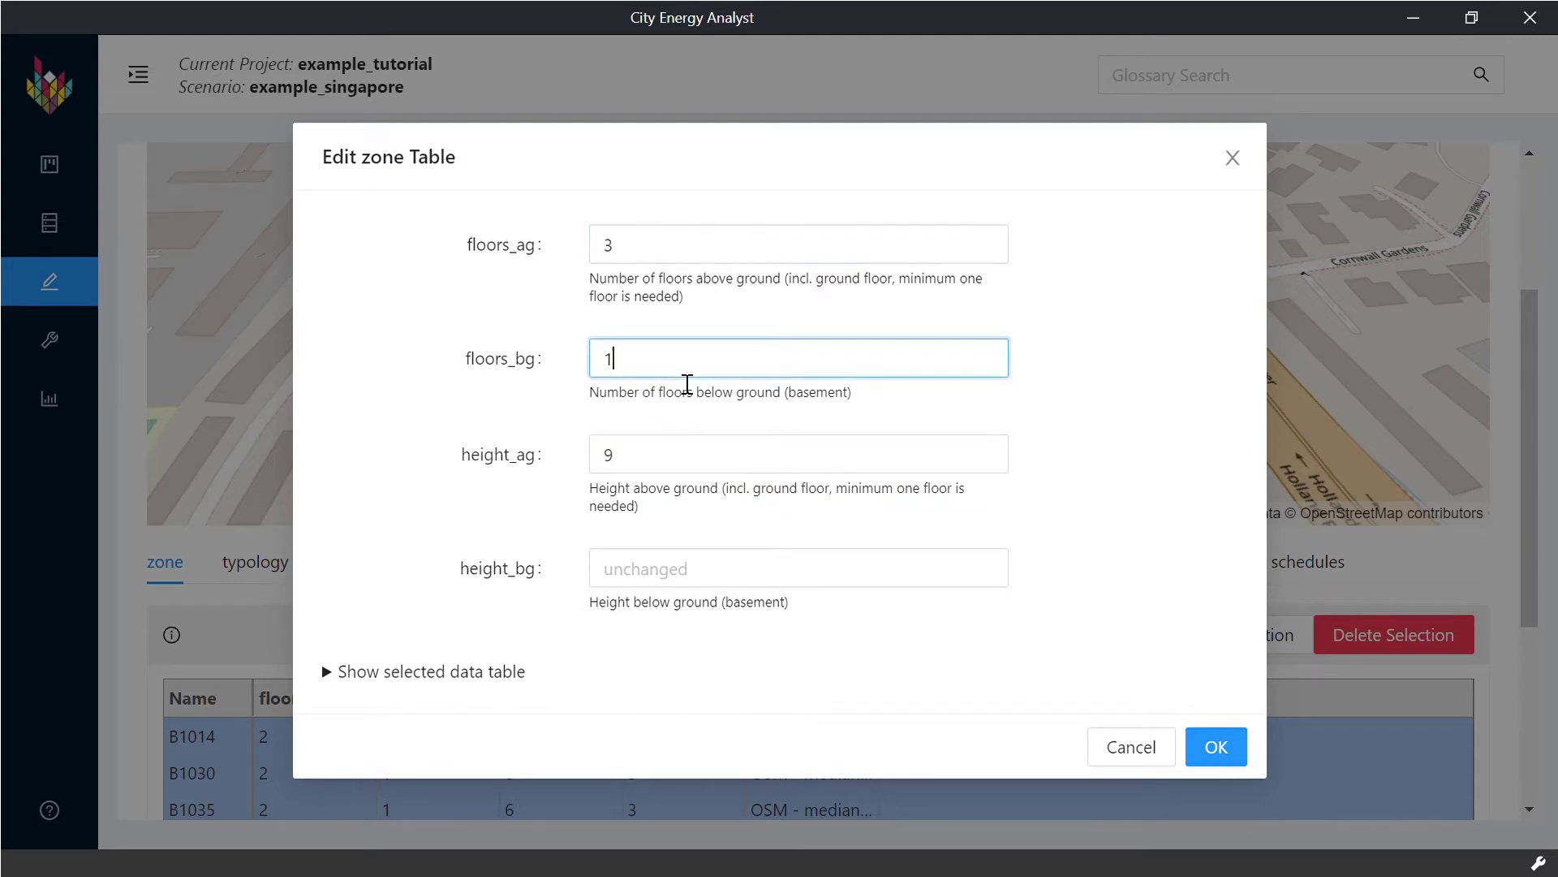
click(720, 568)
text(3)
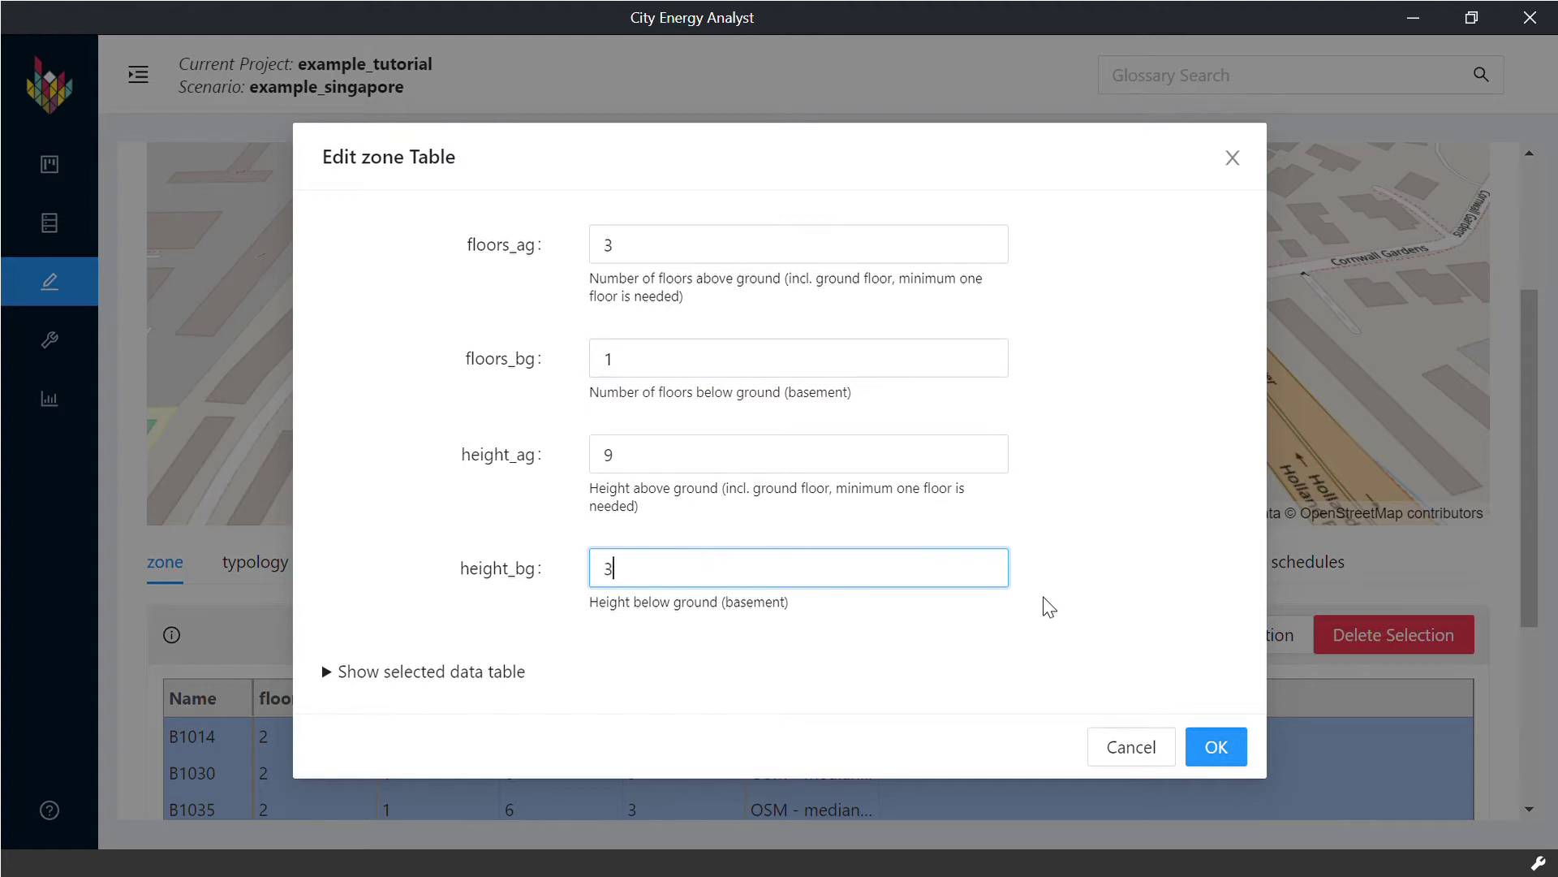
click(1222, 753)
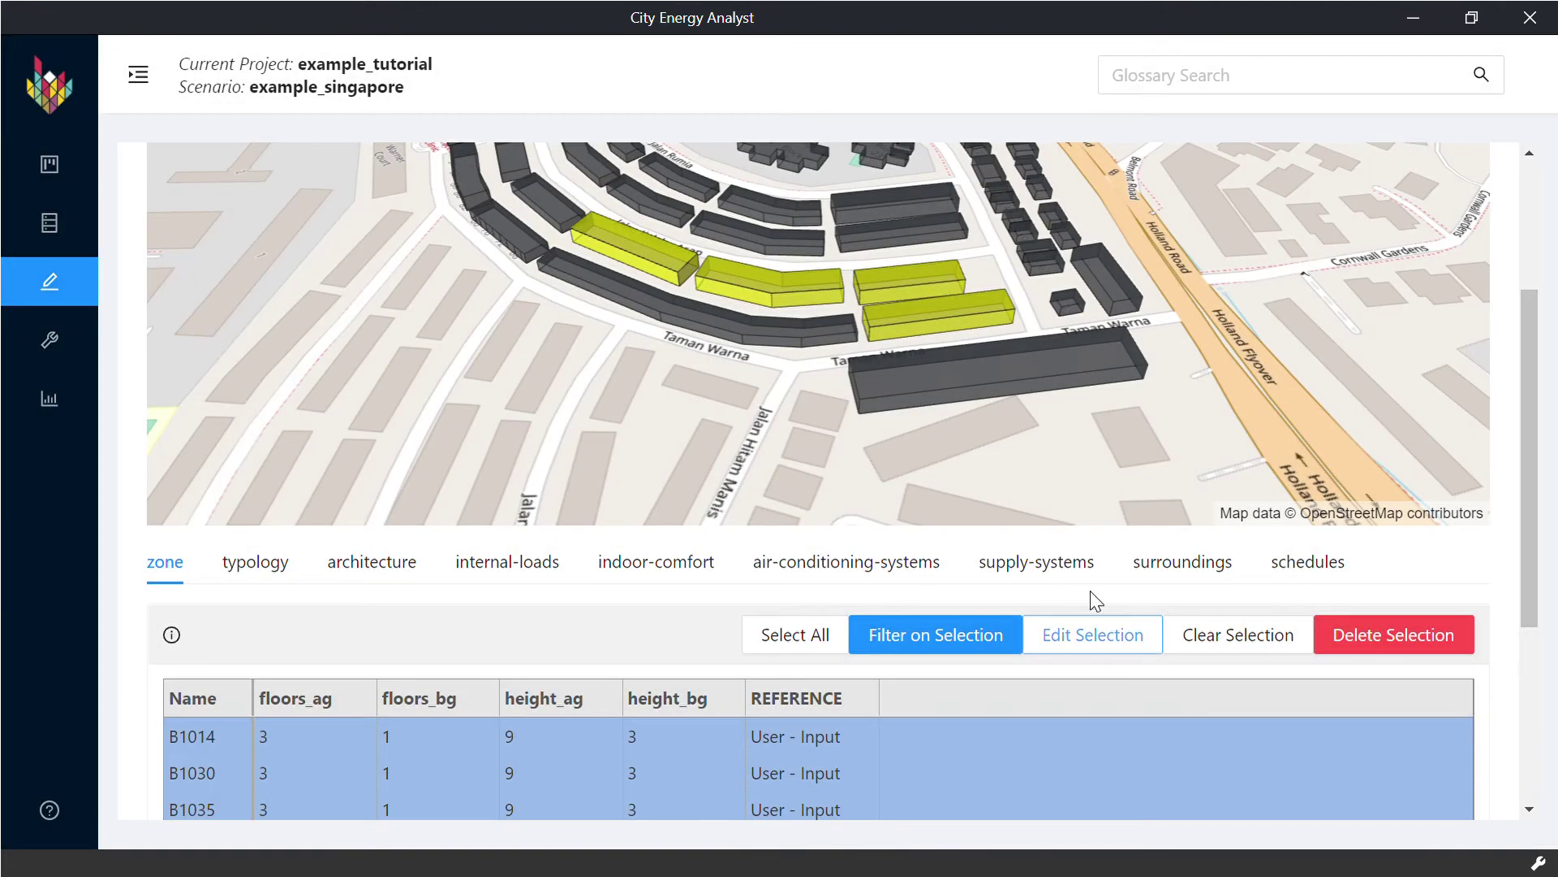
Save the zone table changes and confirm the save.
drag(1516, 498, 1489, 708)
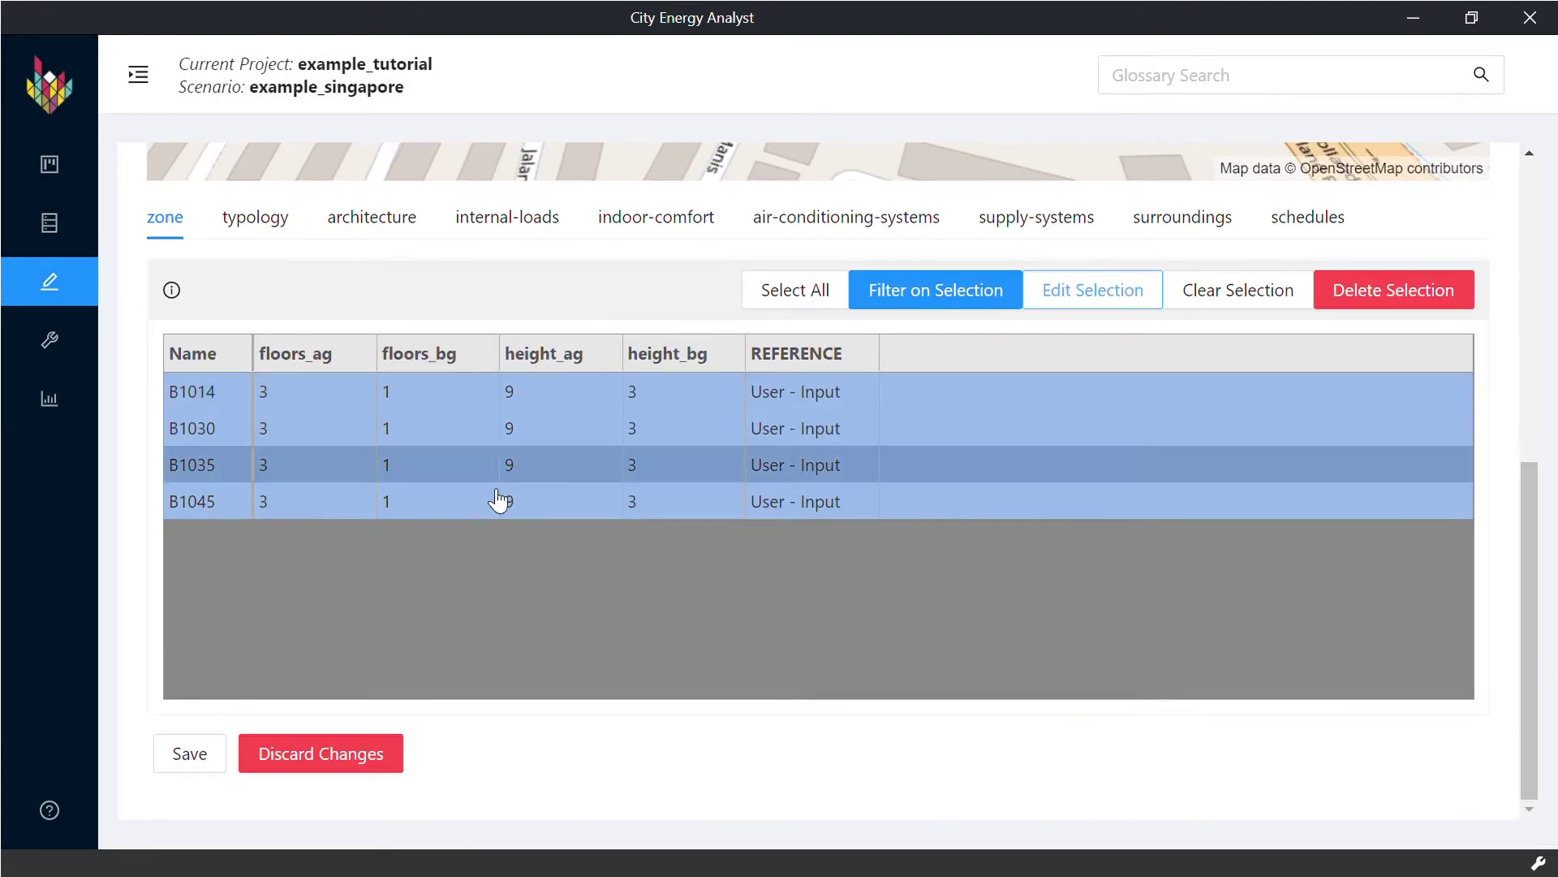
click(187, 754)
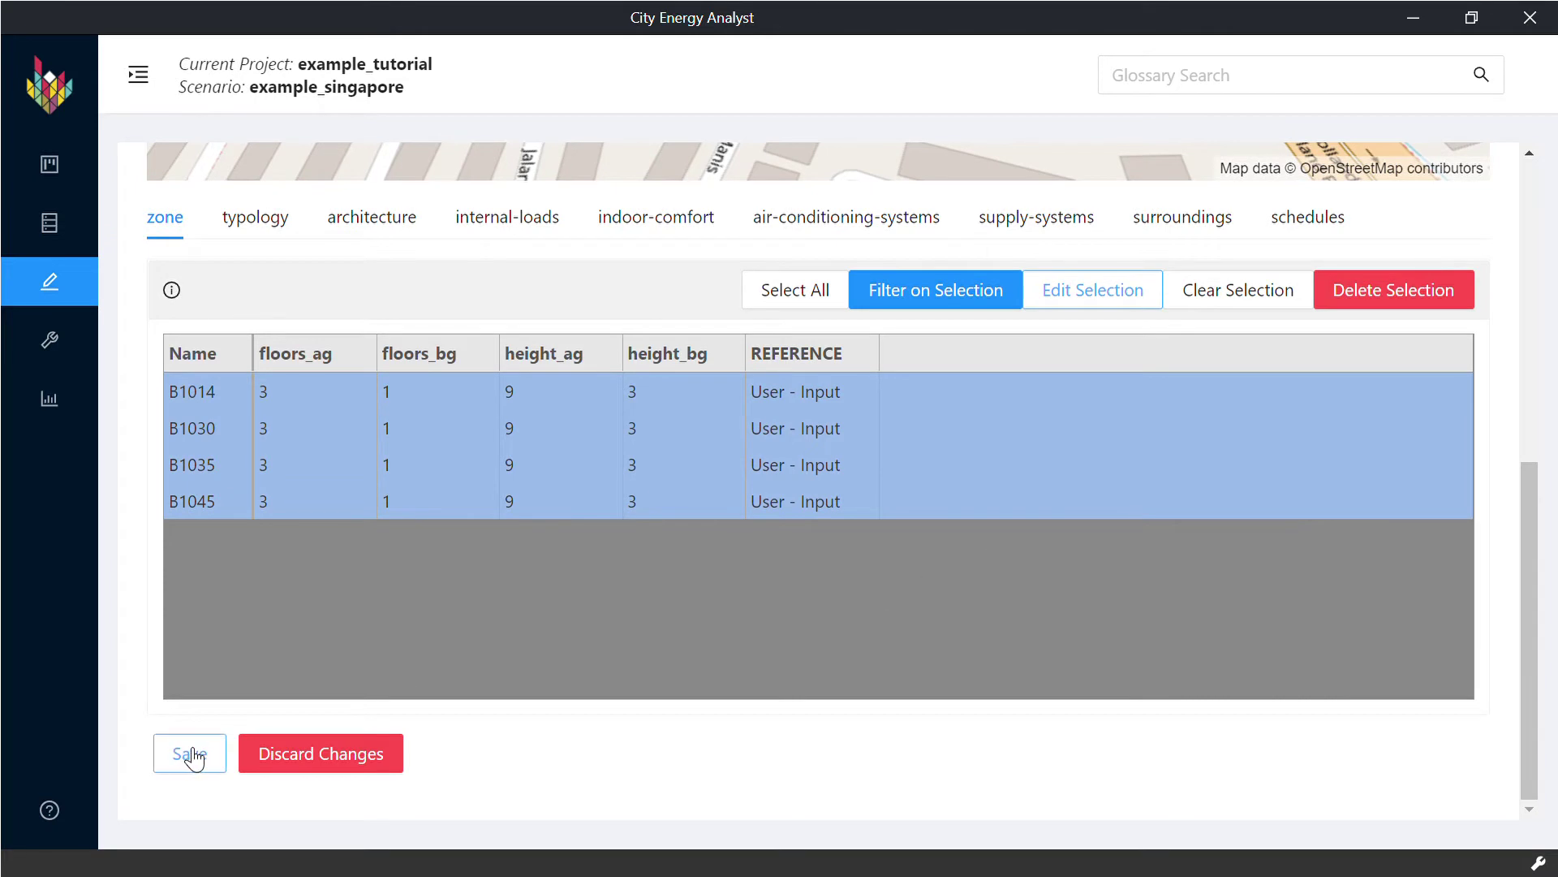
click(206, 758)
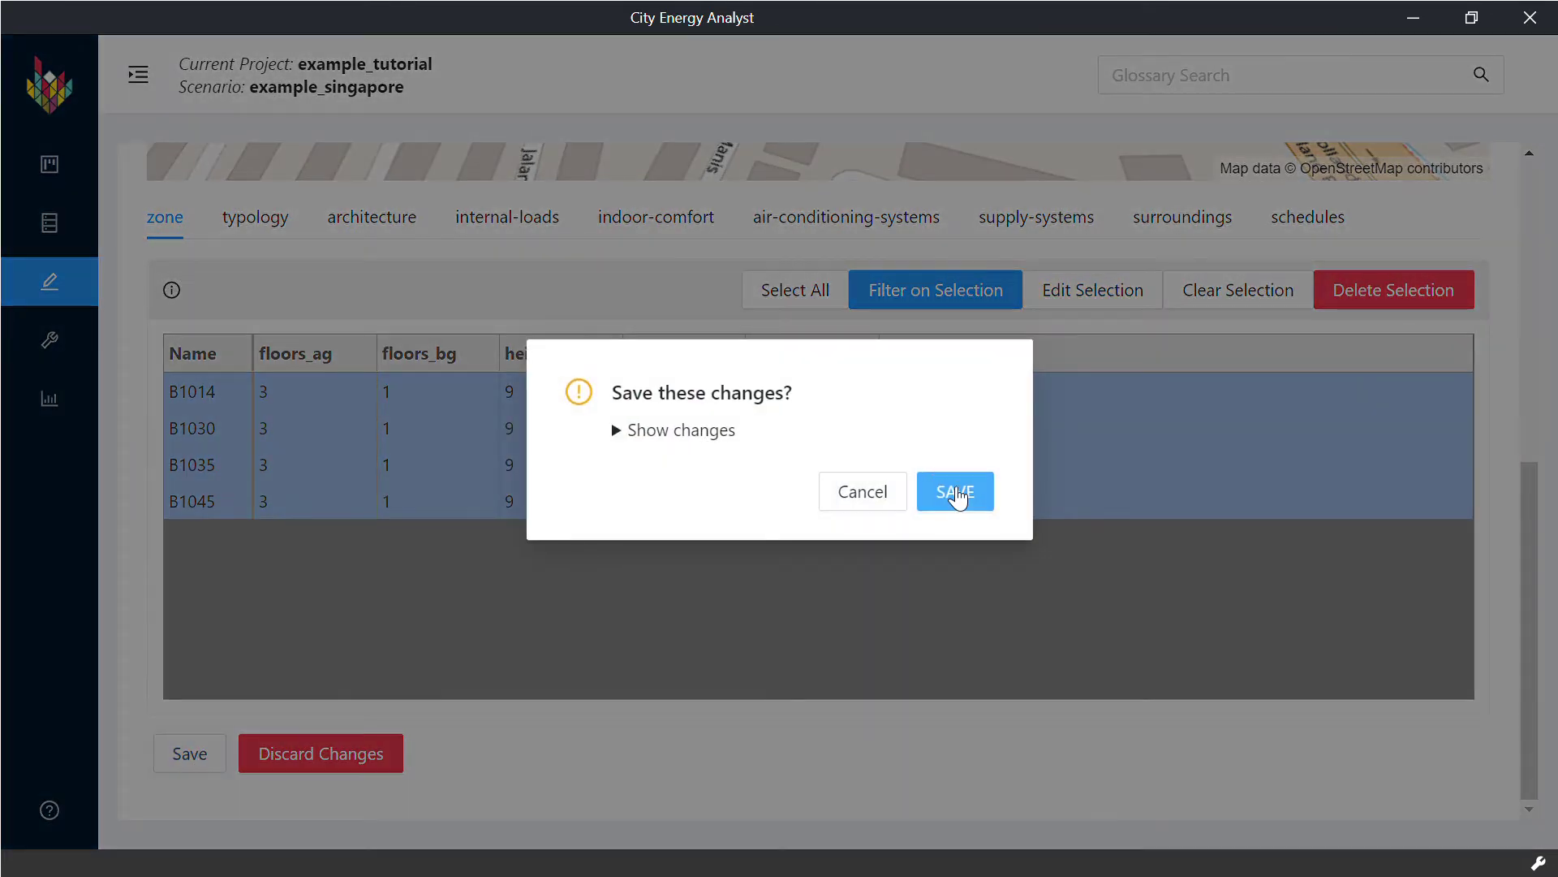
click(959, 494)
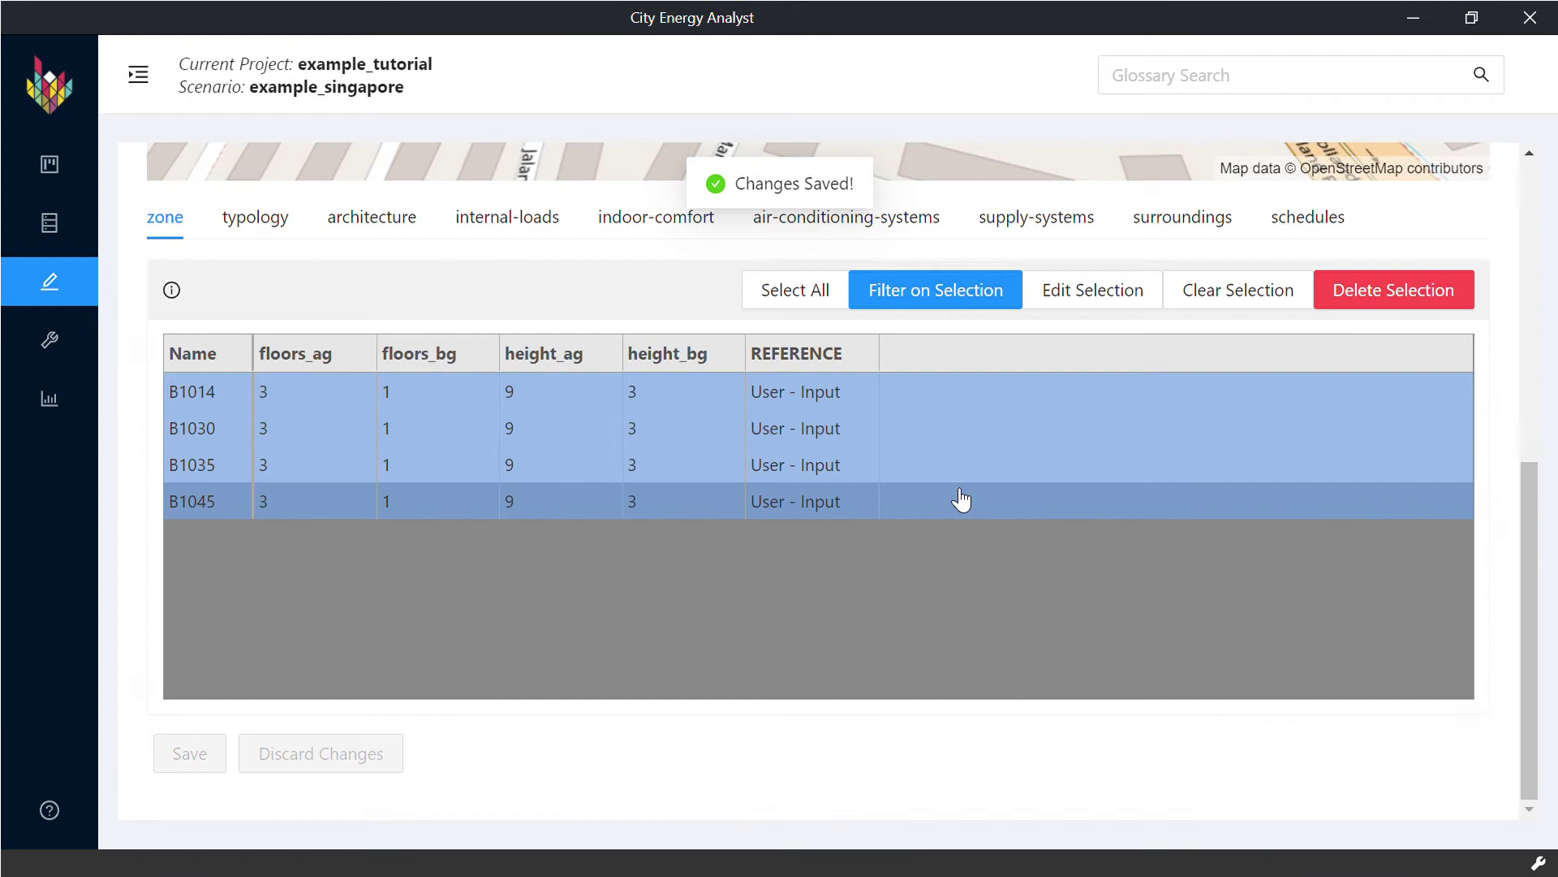
scroll(1523, 534, up, 6)
Scroll down to the typology table for the four selected buildings.
scroll(1503, 278, down, 1)
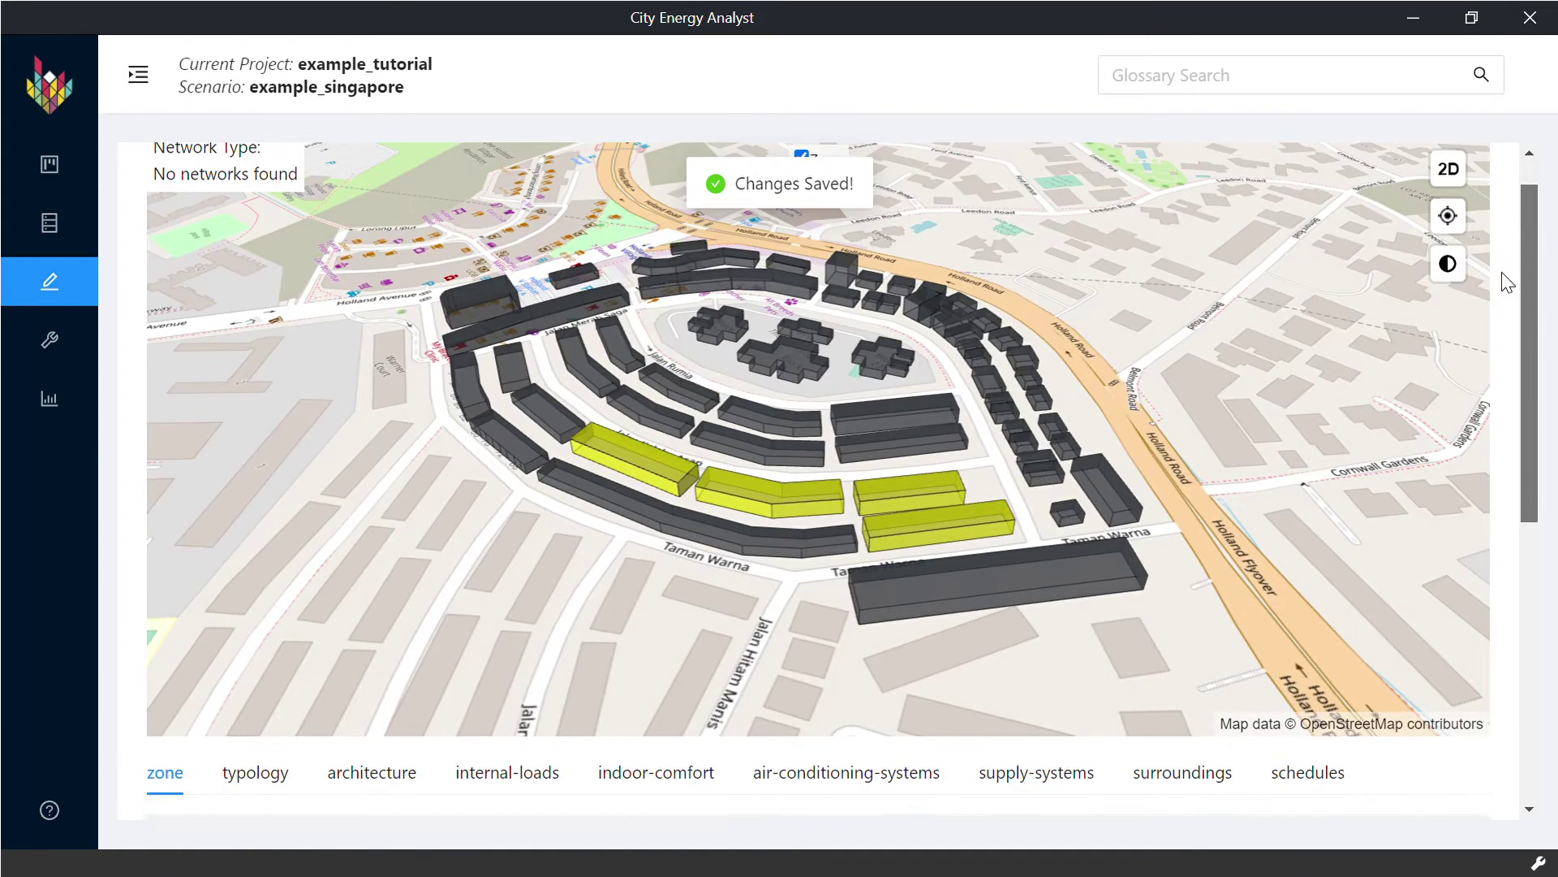
drag(1518, 415, 1516, 557)
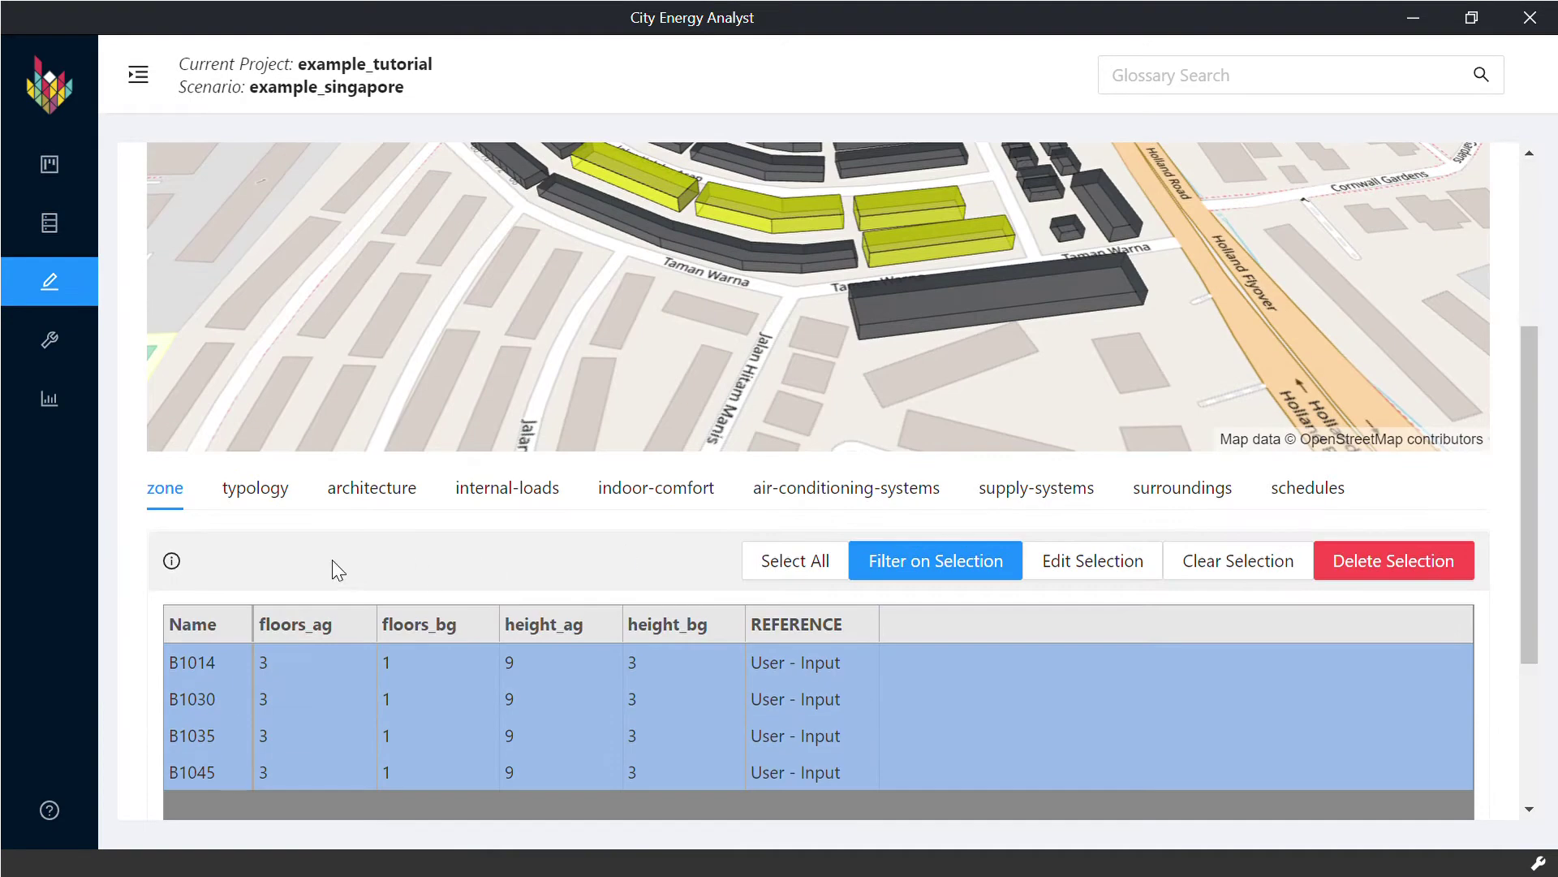
click(288, 498)
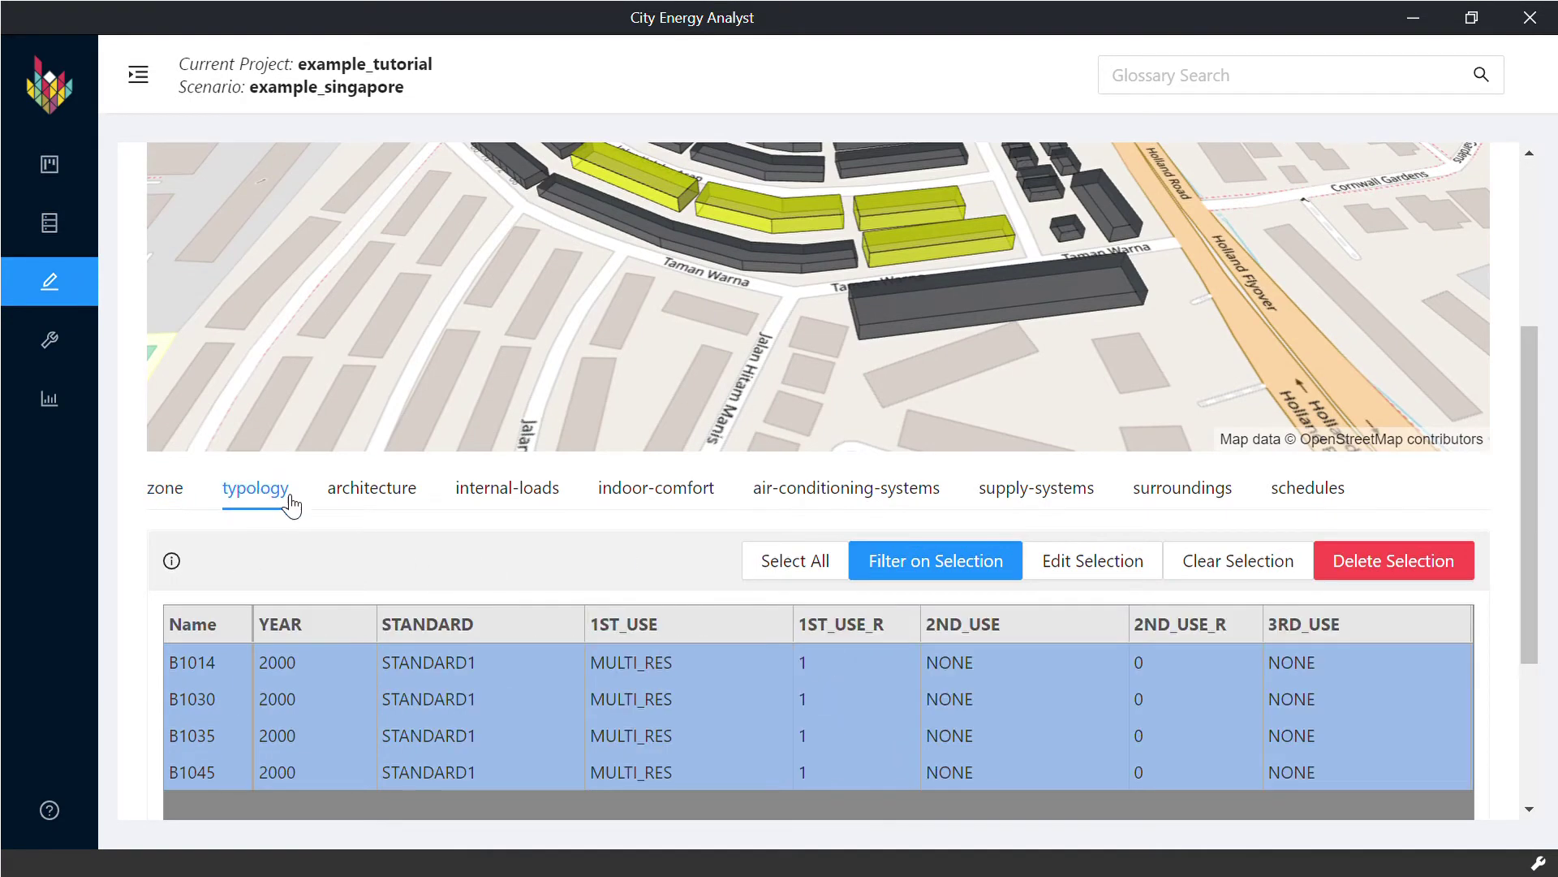
Apply STANDARD1 as construction standard to all four buildings and review B1045's main use options.
click(472, 668)
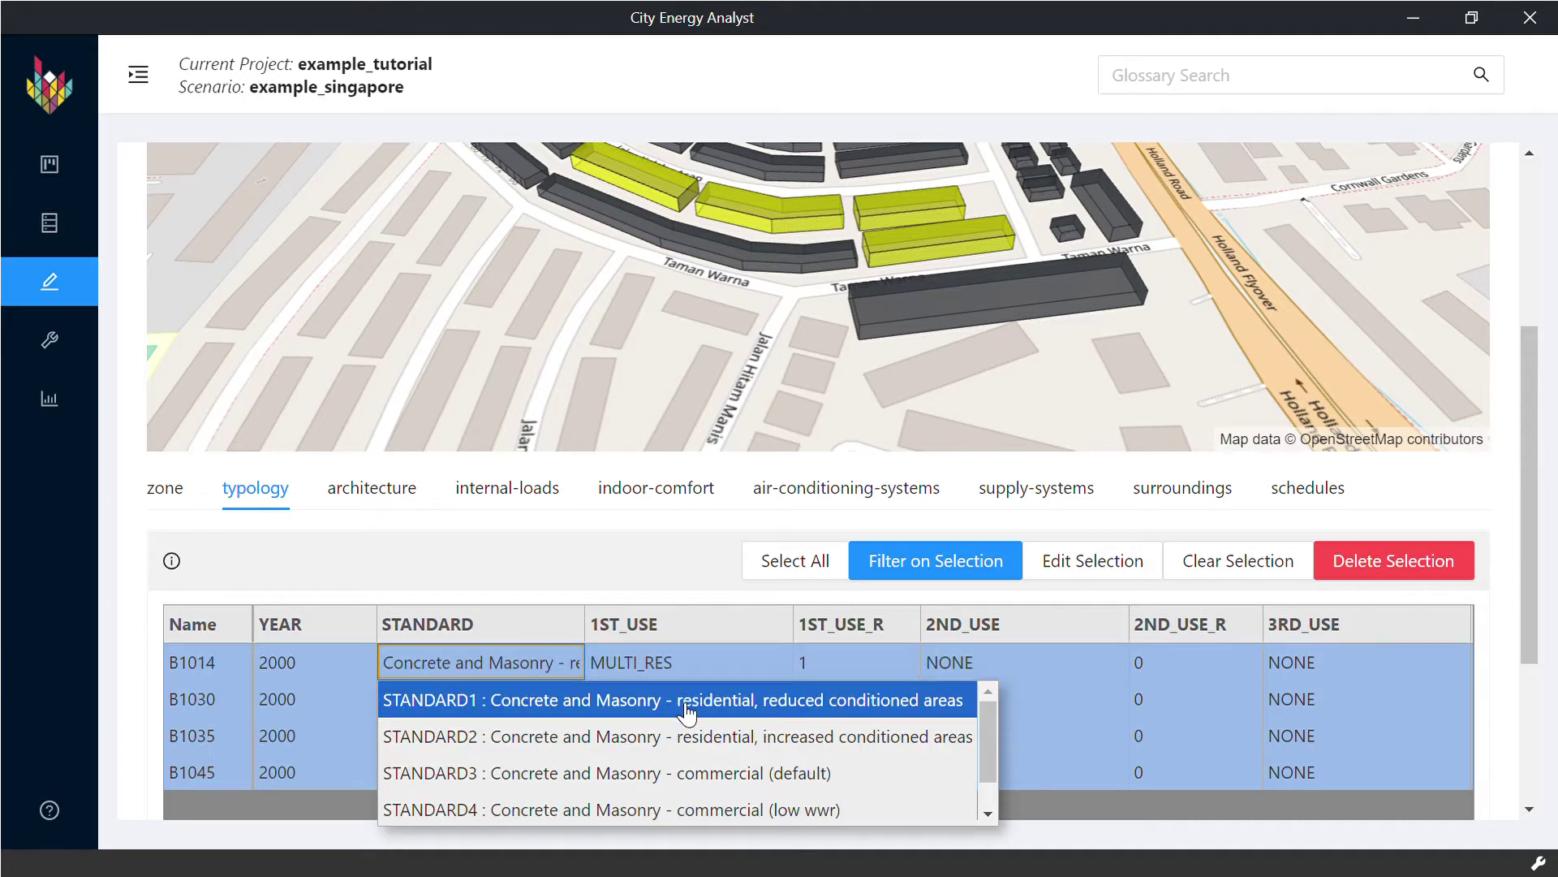
click(988, 813)
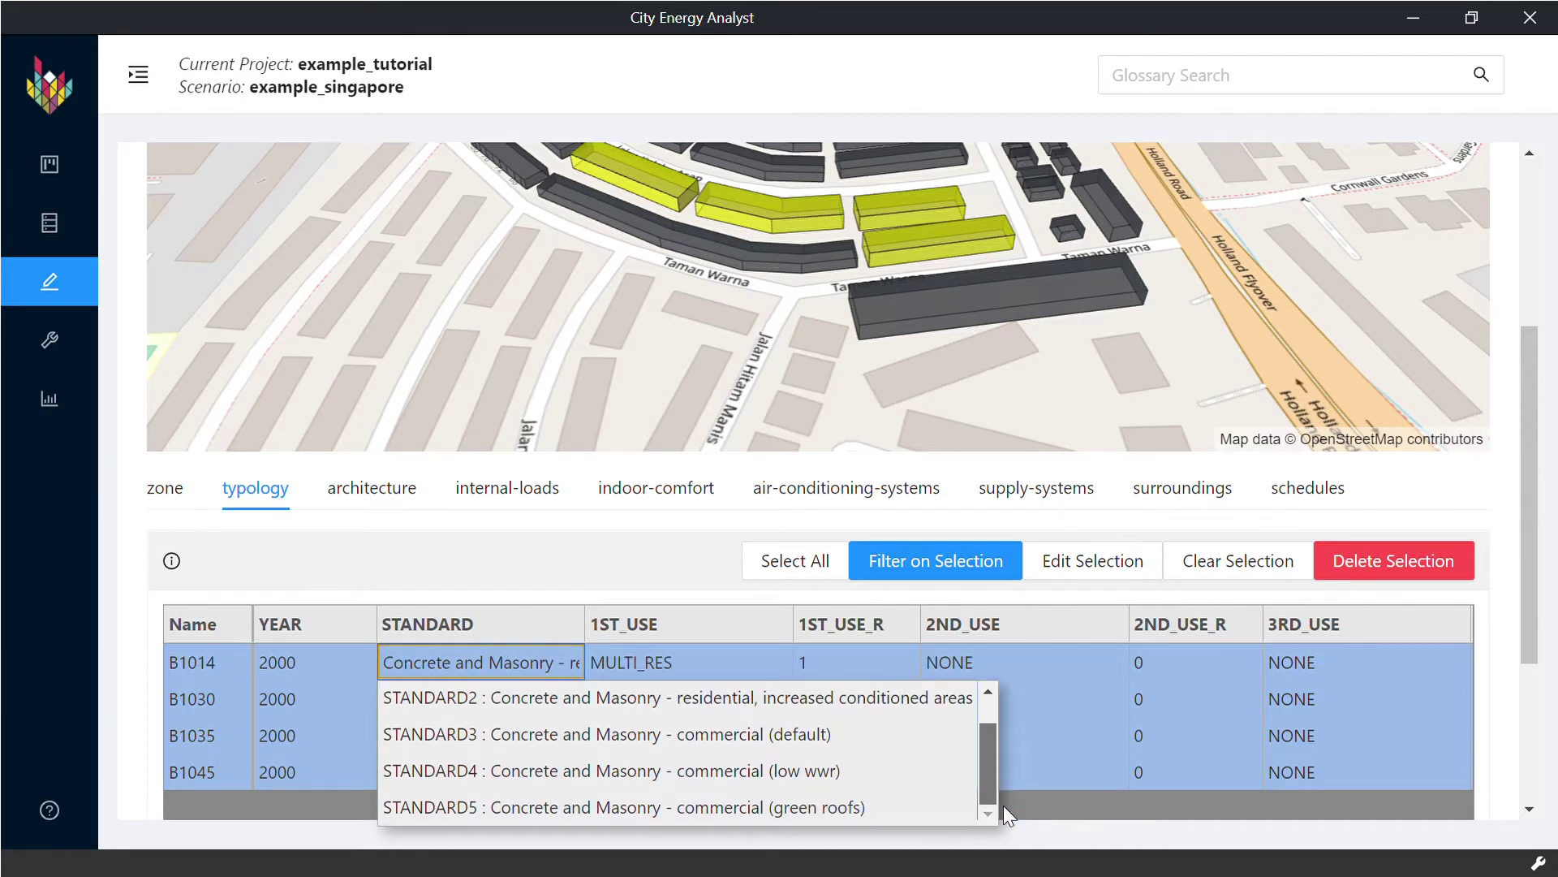
click(990, 690)
click(988, 812)
click(988, 692)
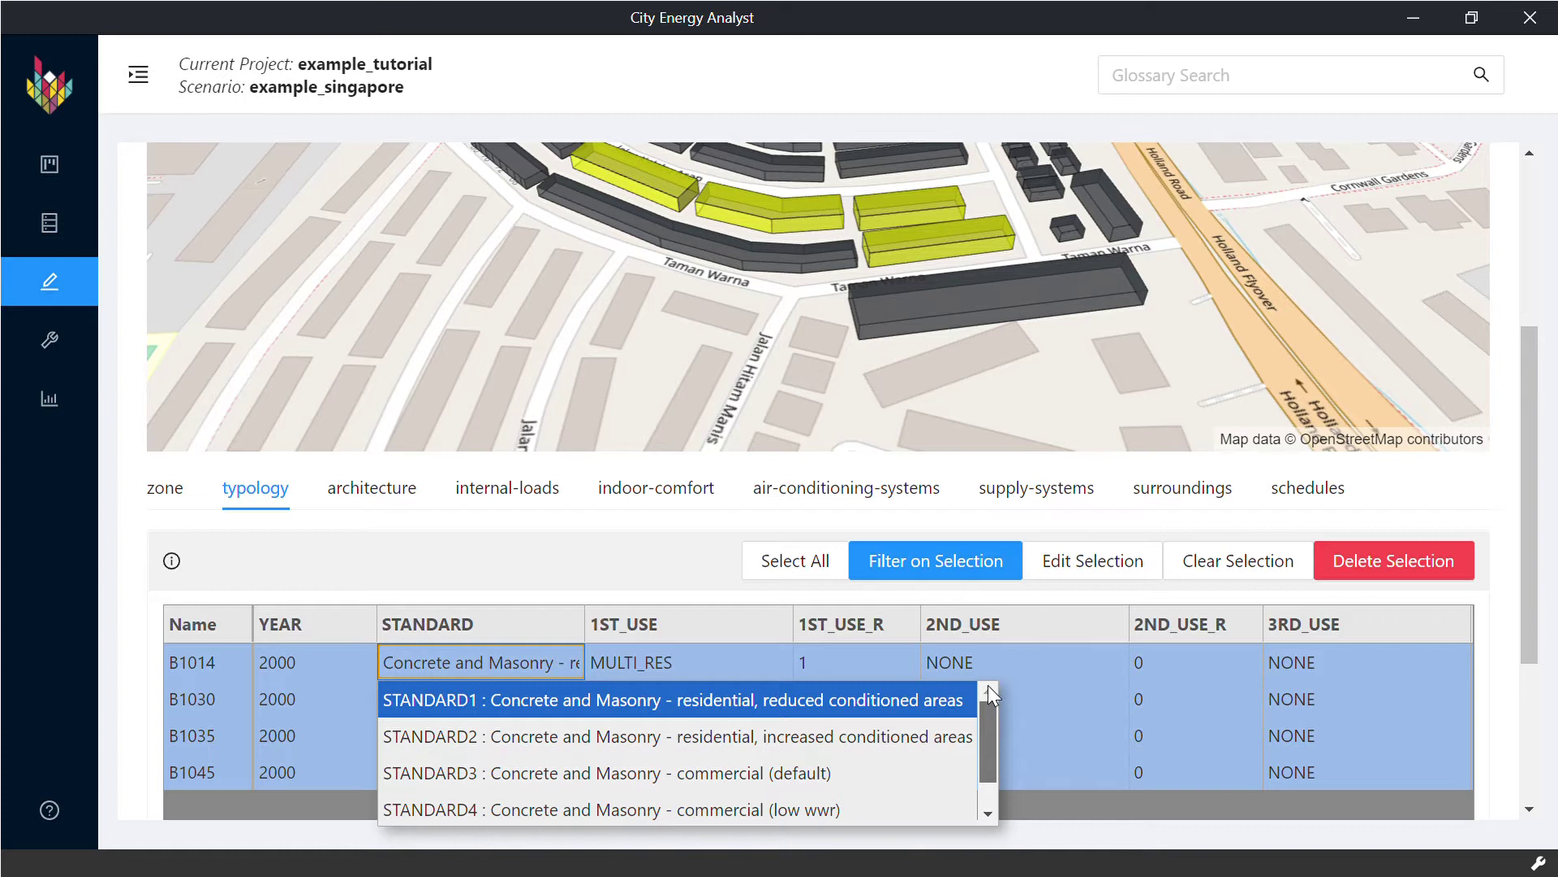
click(988, 813)
click(990, 690)
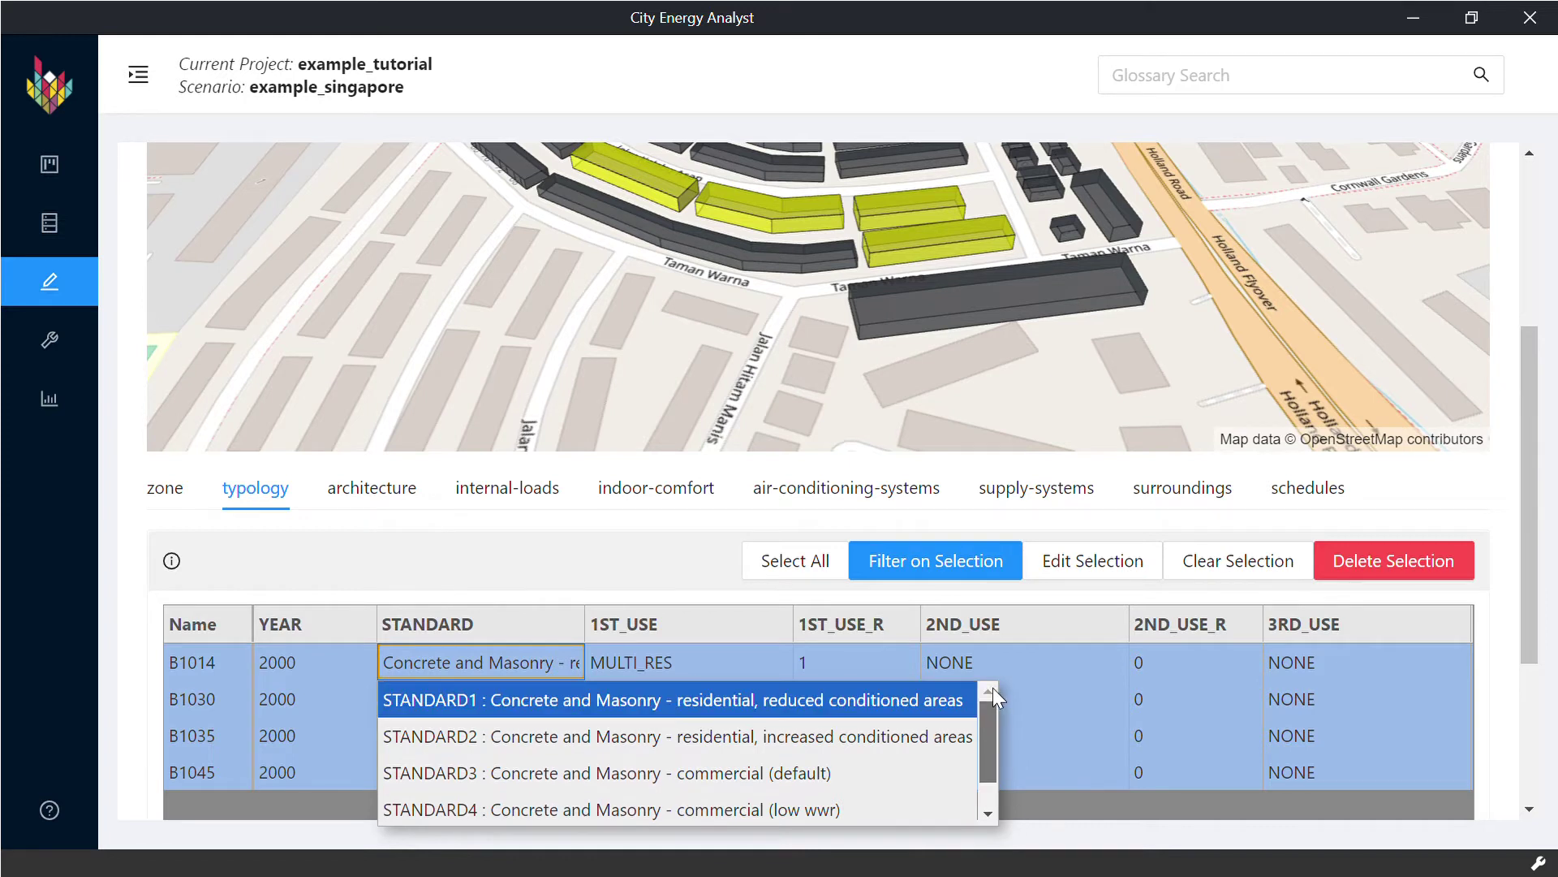
click(714, 594)
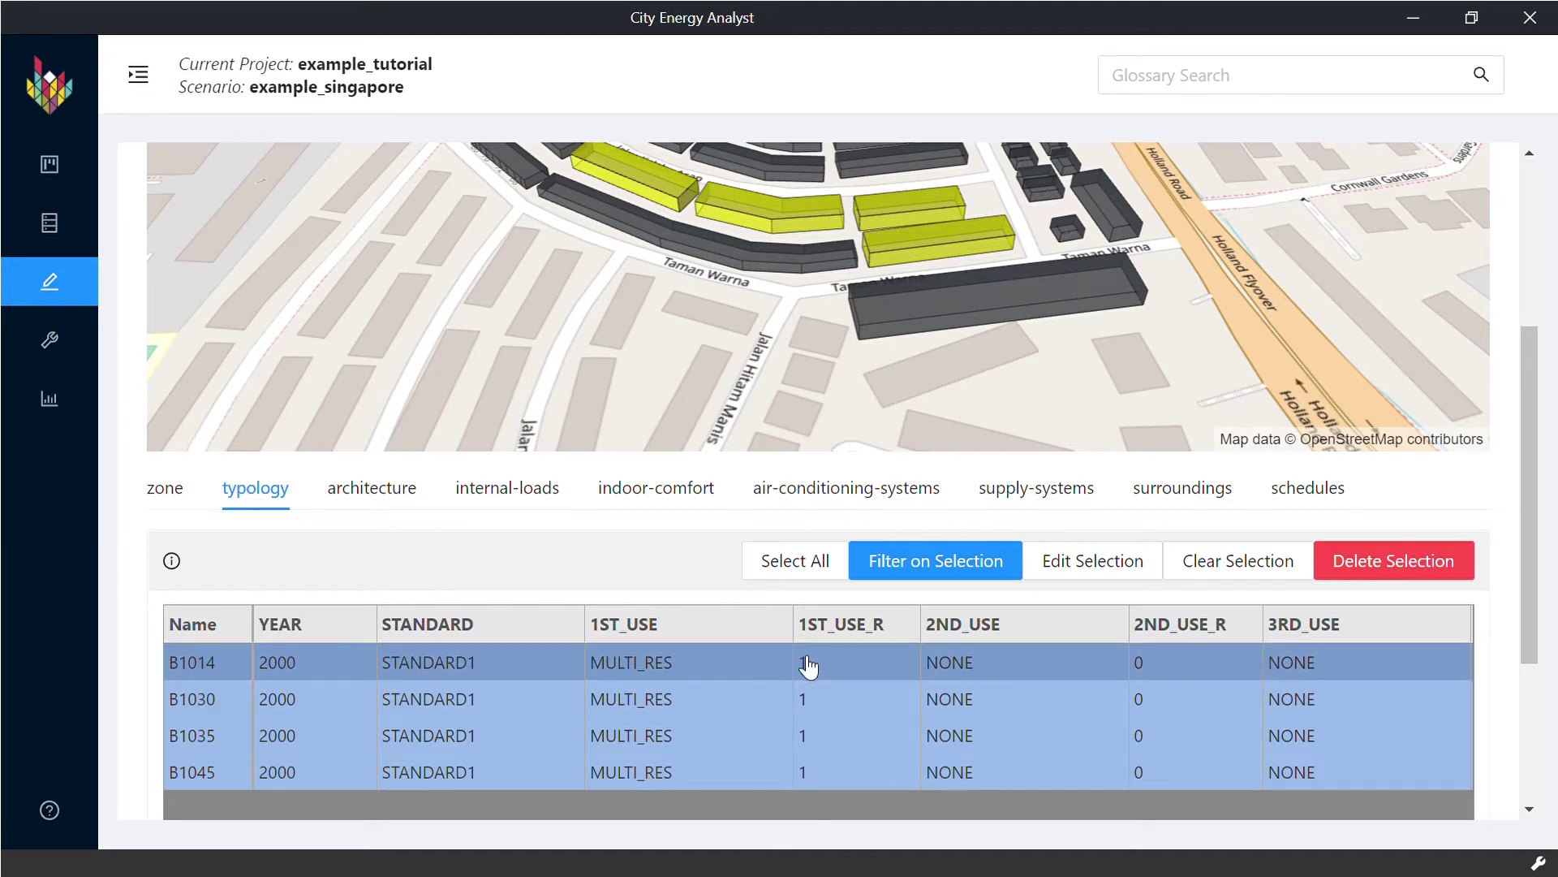
drag(1531, 604, 1540, 645)
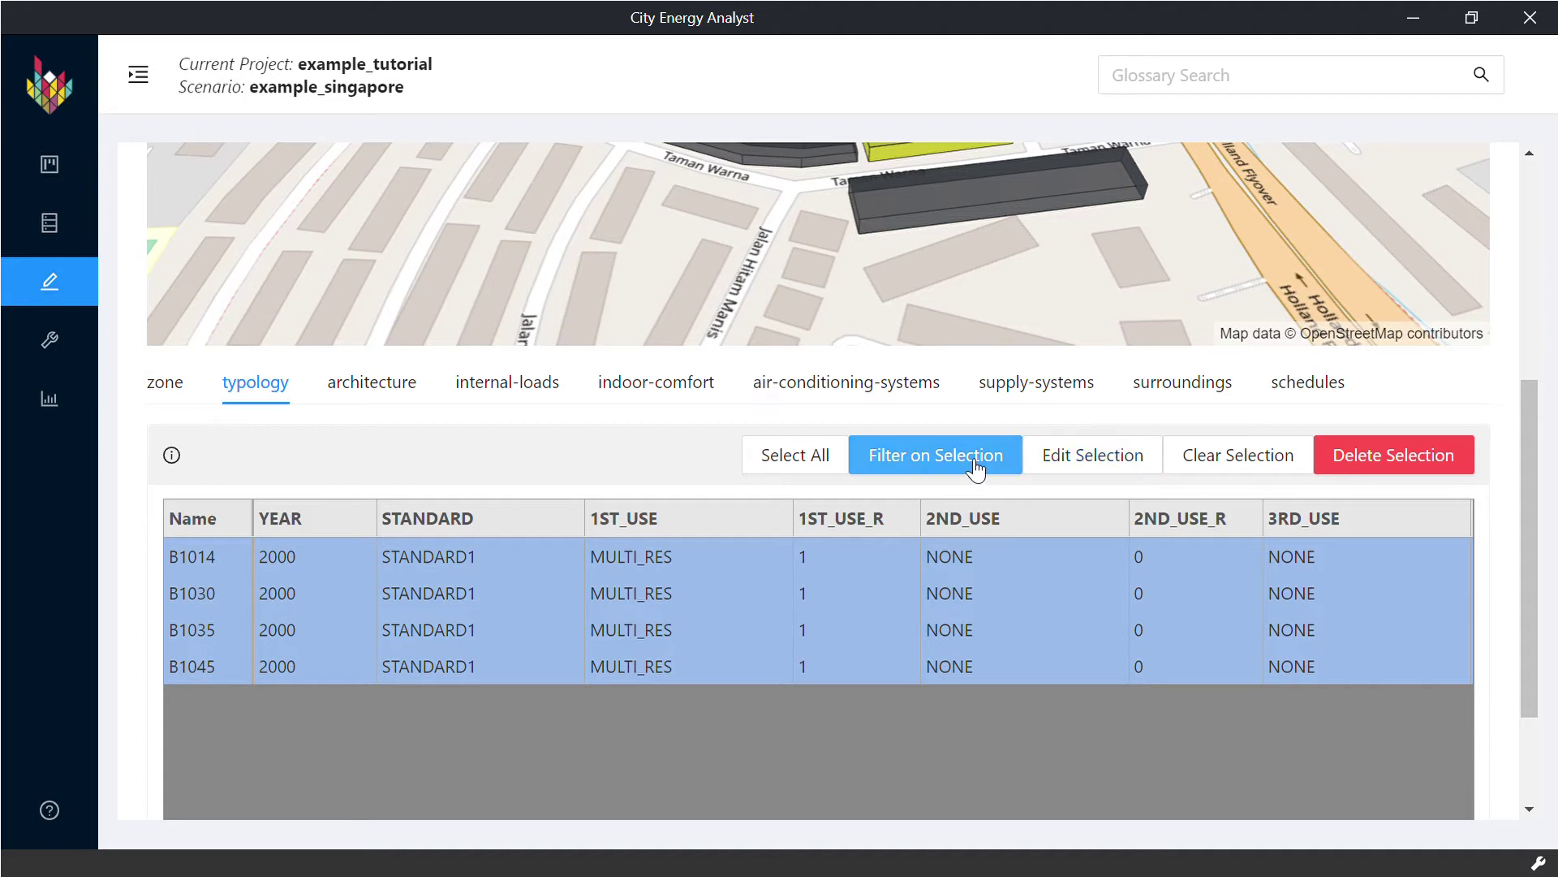
click(690, 665)
Keep MULTI_RES as B1045's main use and try map selections, including selecting all buildings.
click(1031, 826)
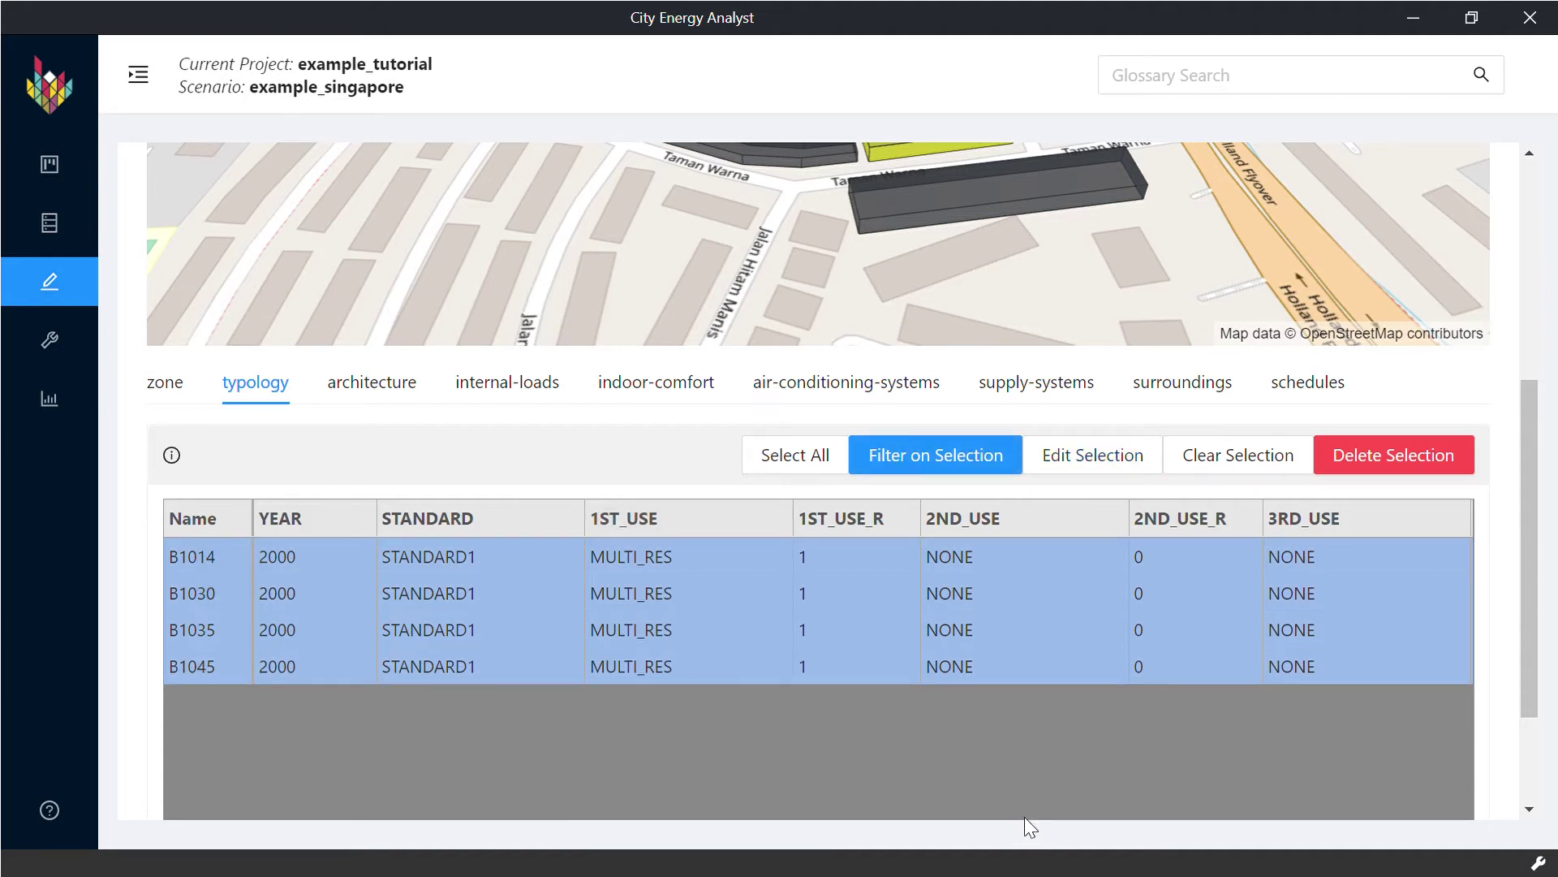
drag(1524, 519, 1483, 270)
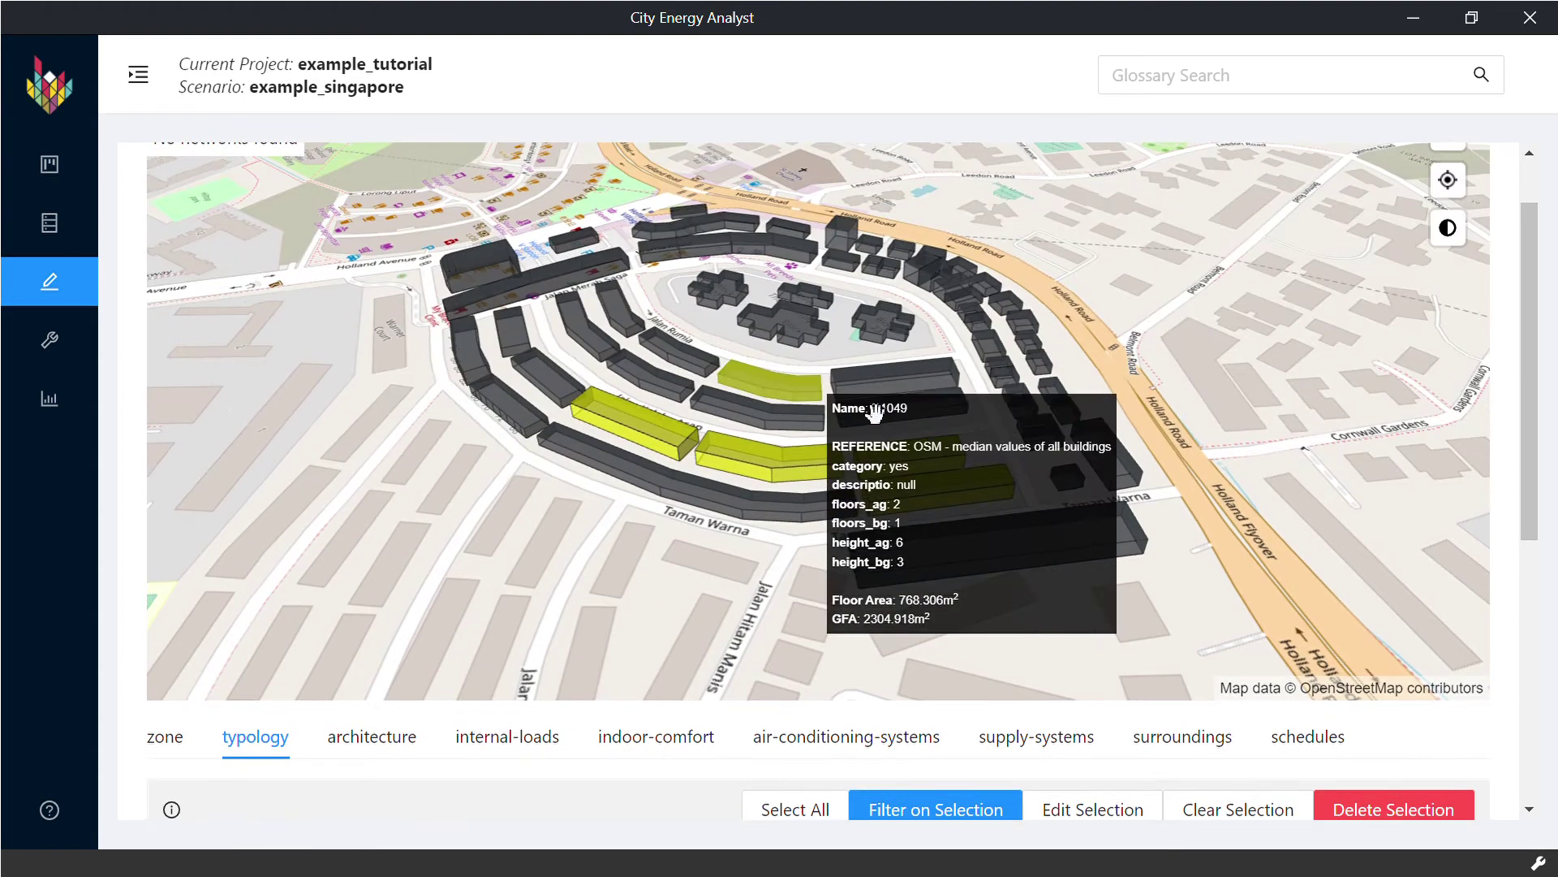
click(939, 497)
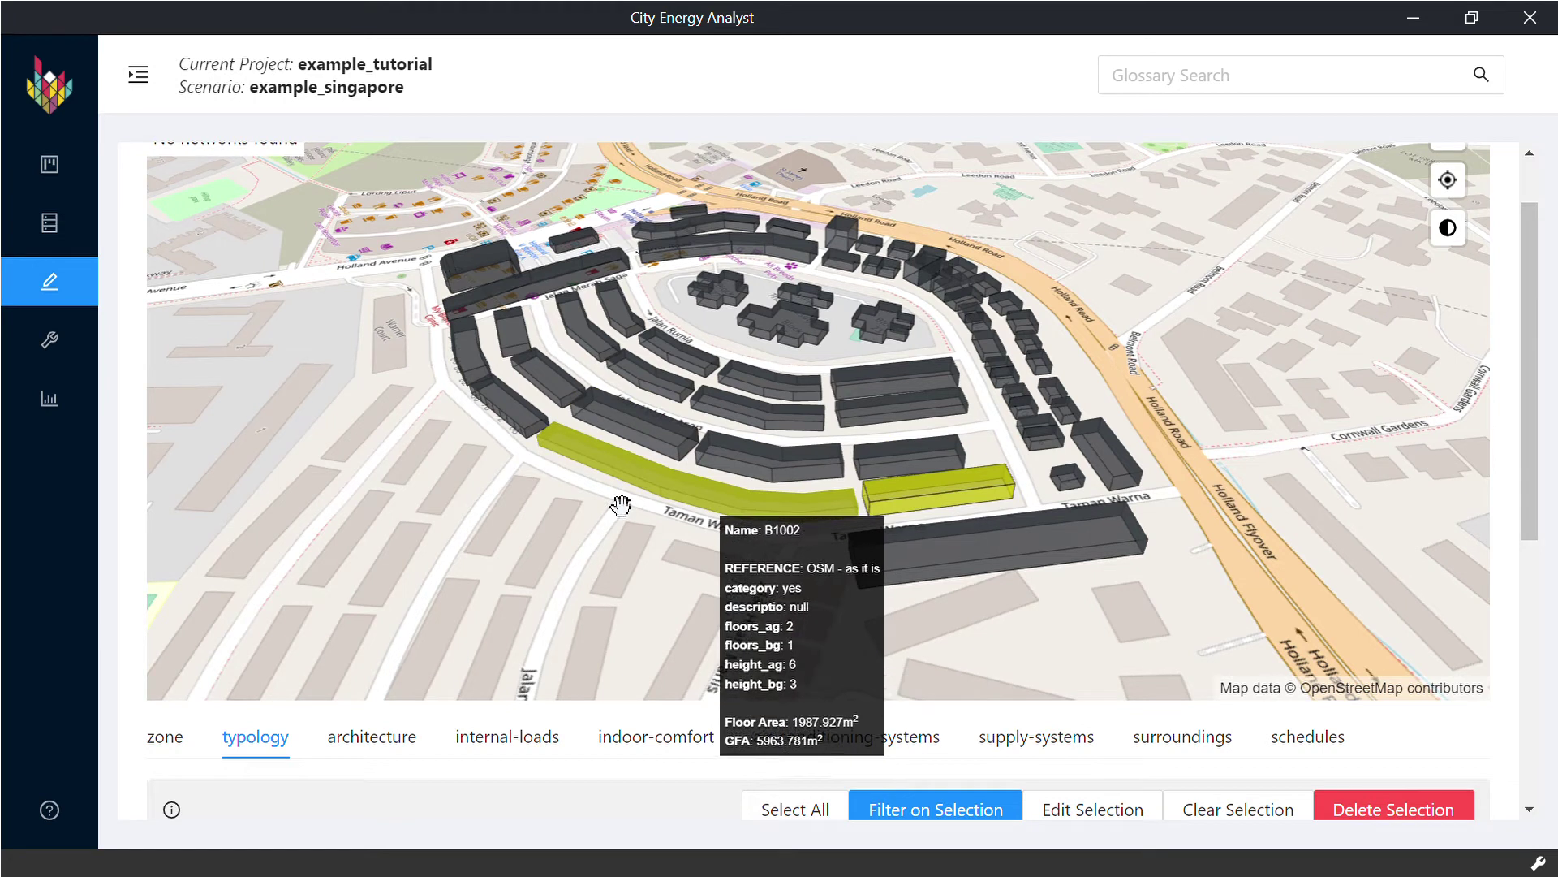
click(480, 361)
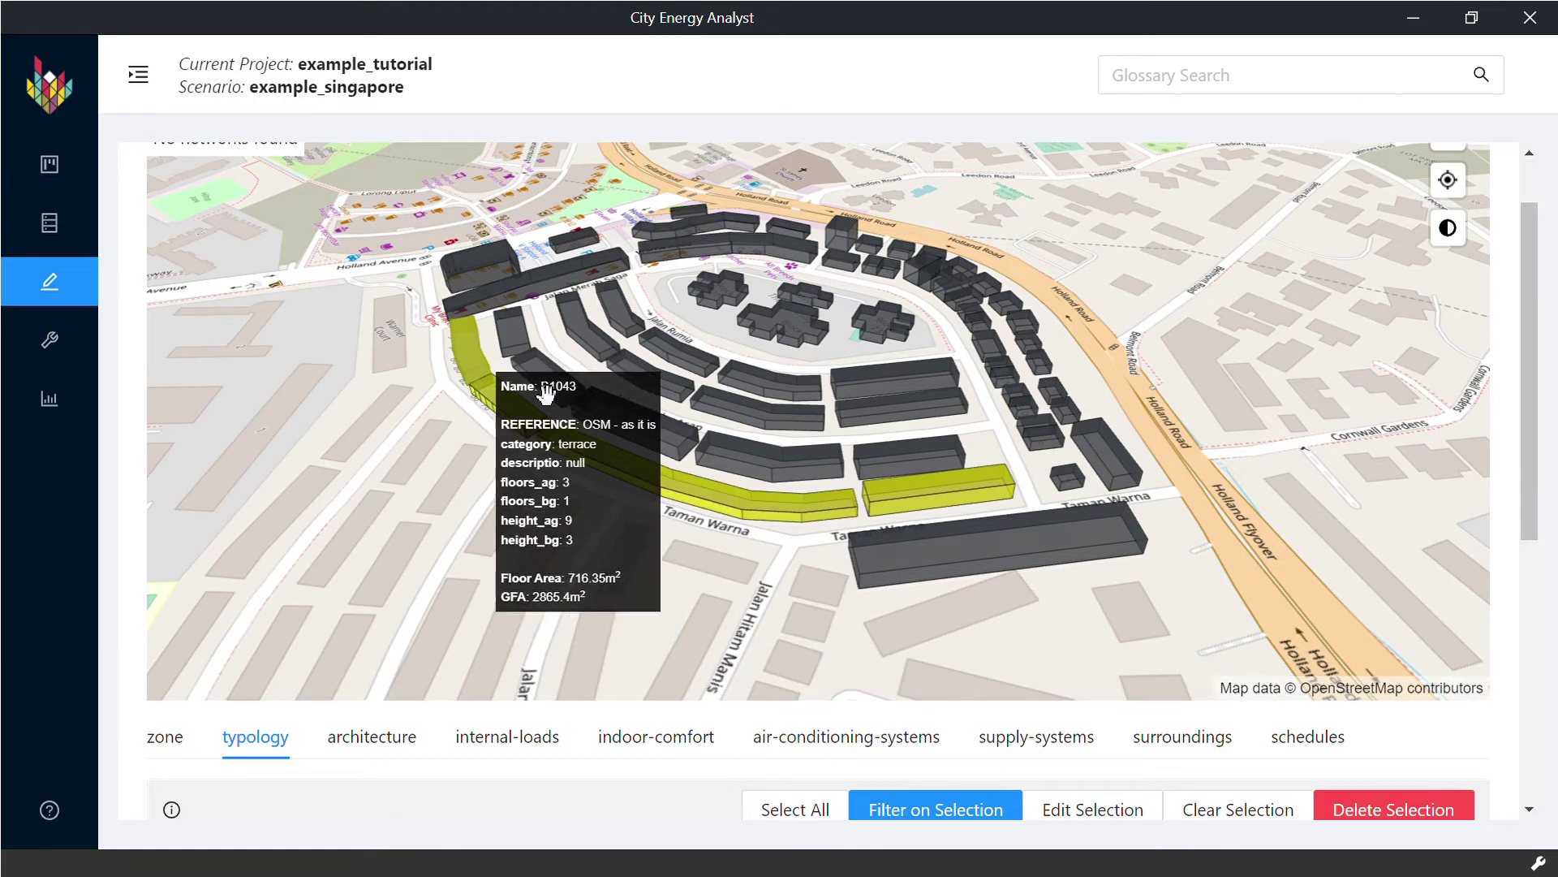
drag(1540, 498, 1534, 580)
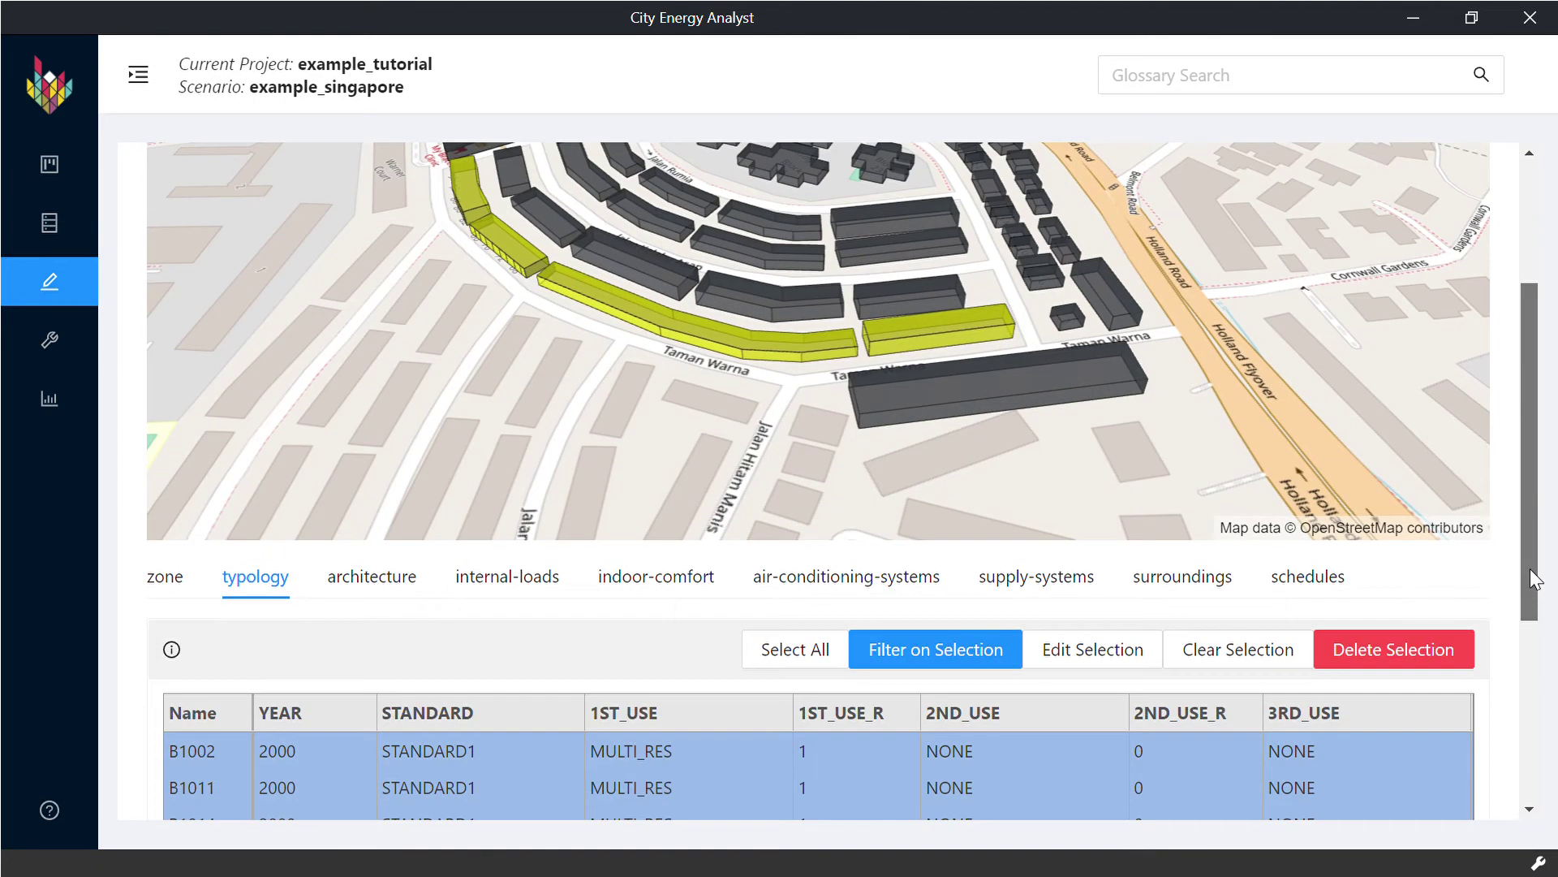
click(832, 662)
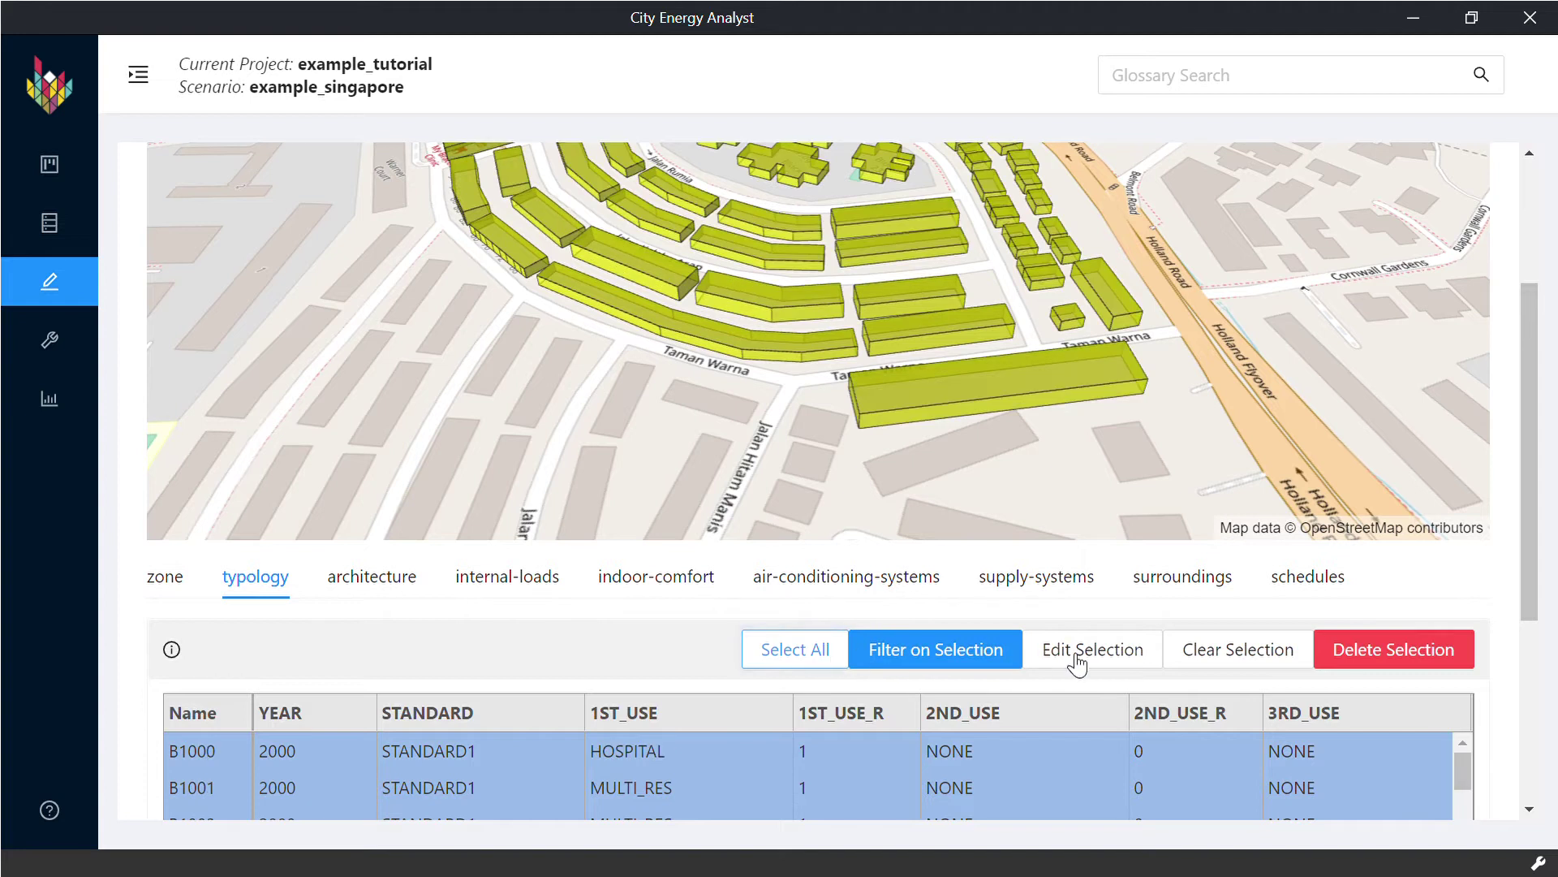
scroll(1521, 630, down, 5)
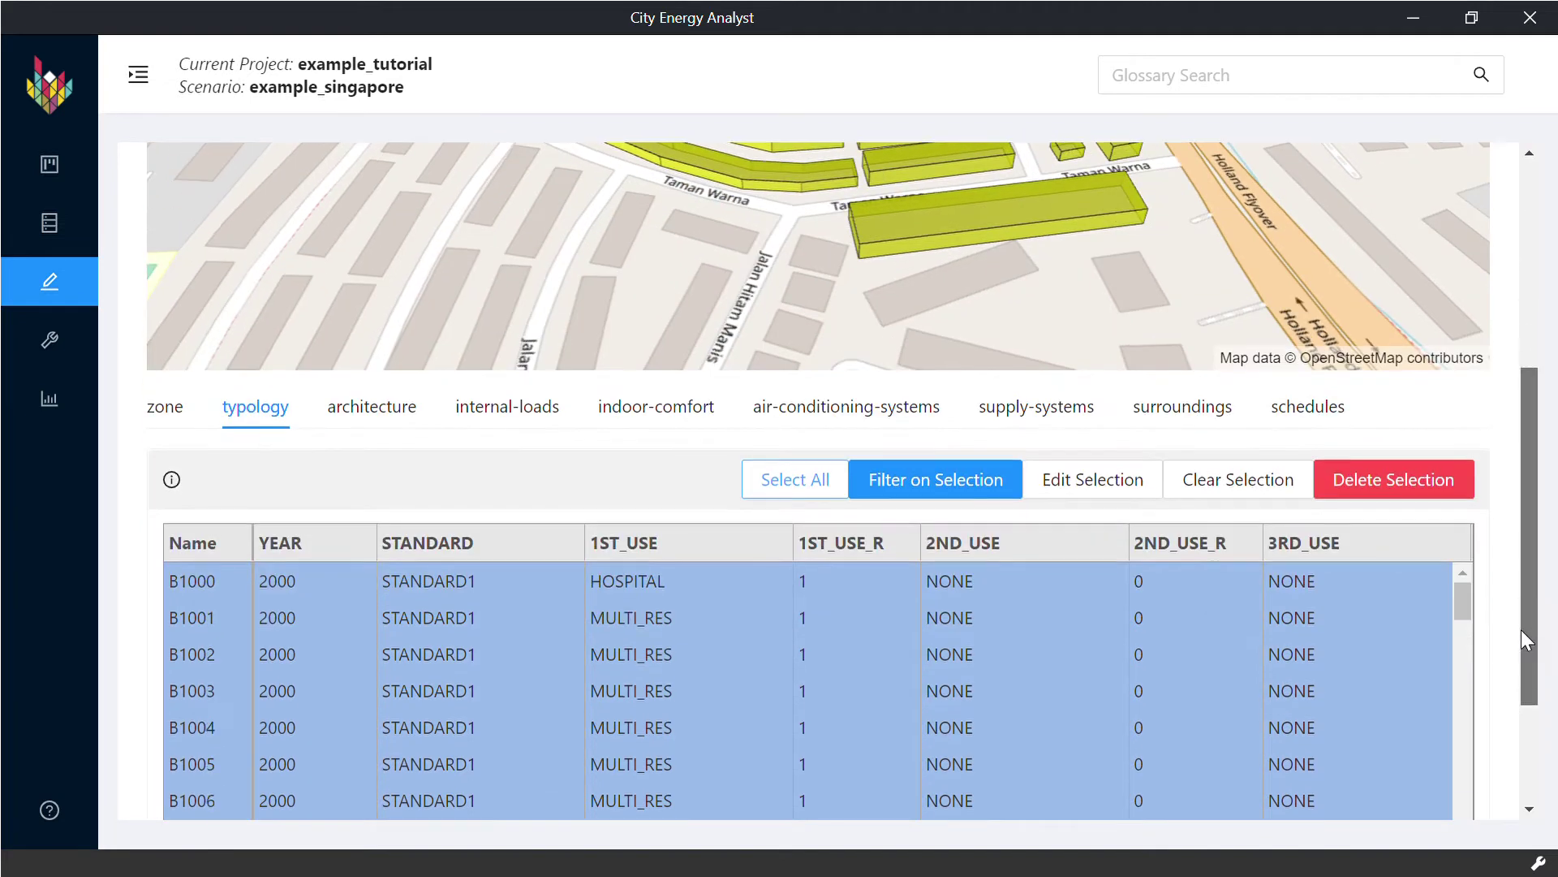
scroll(772, 524, down, 15)
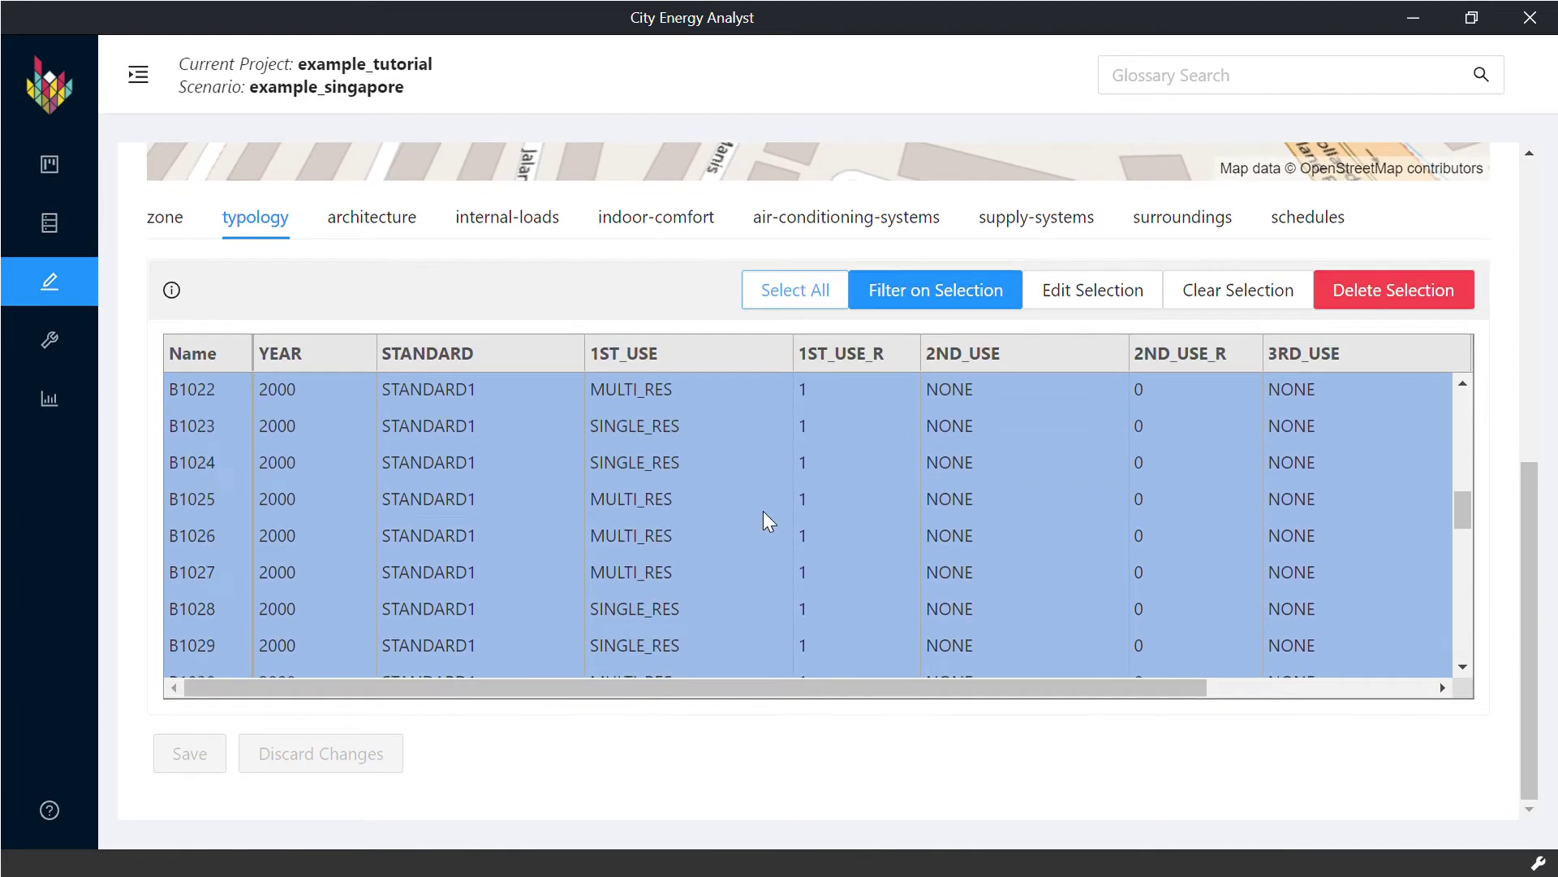
scroll(772, 523, up, 20)
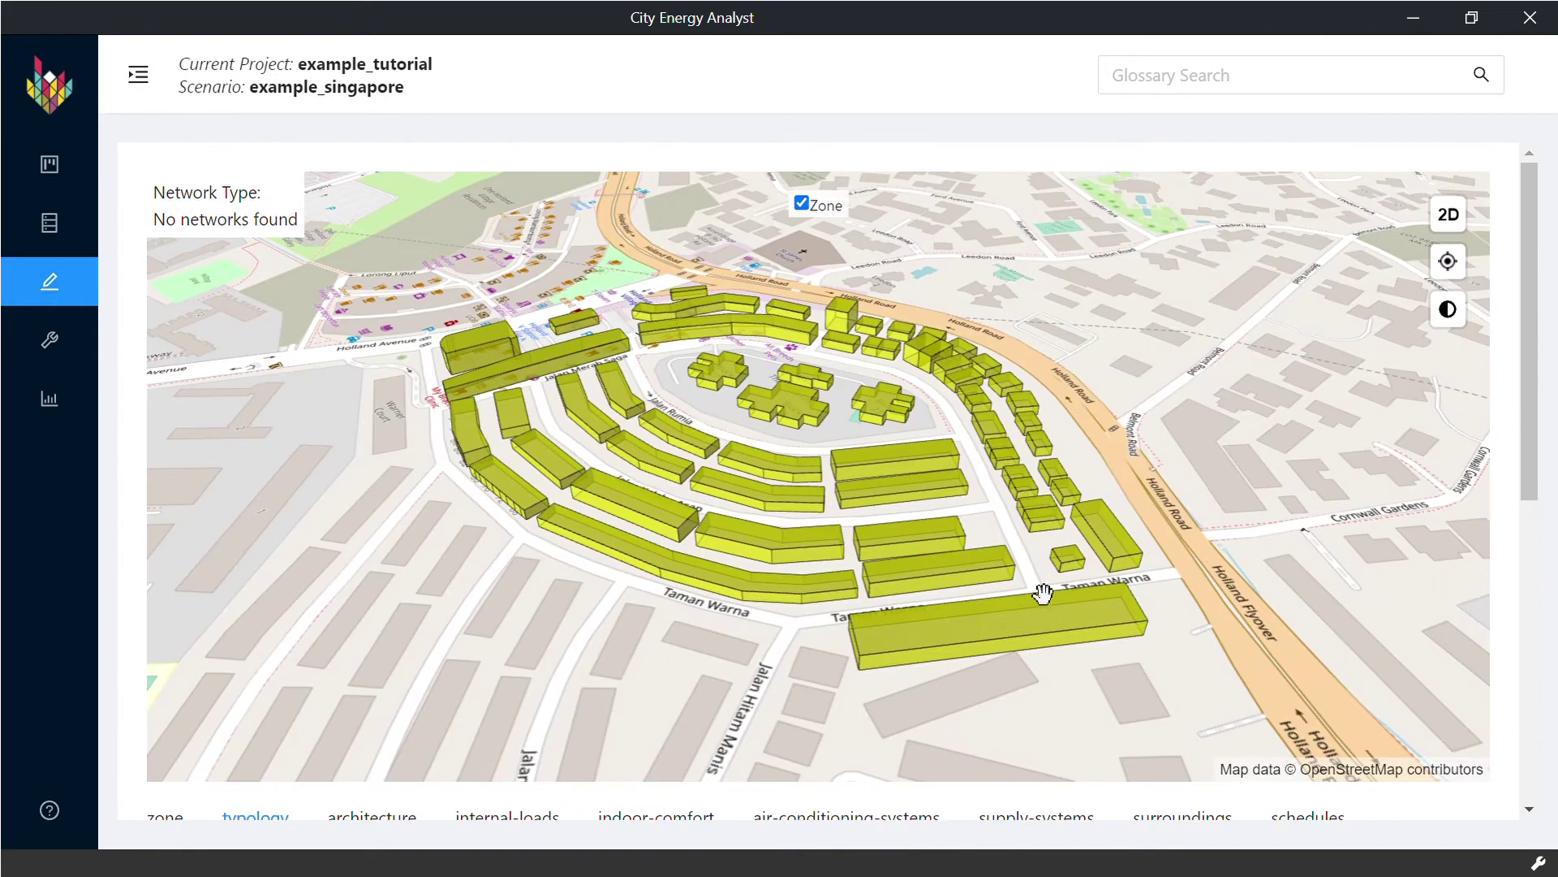
Select buildings B1002, B1011, B1014 and B1043 on the map.
click(950, 573)
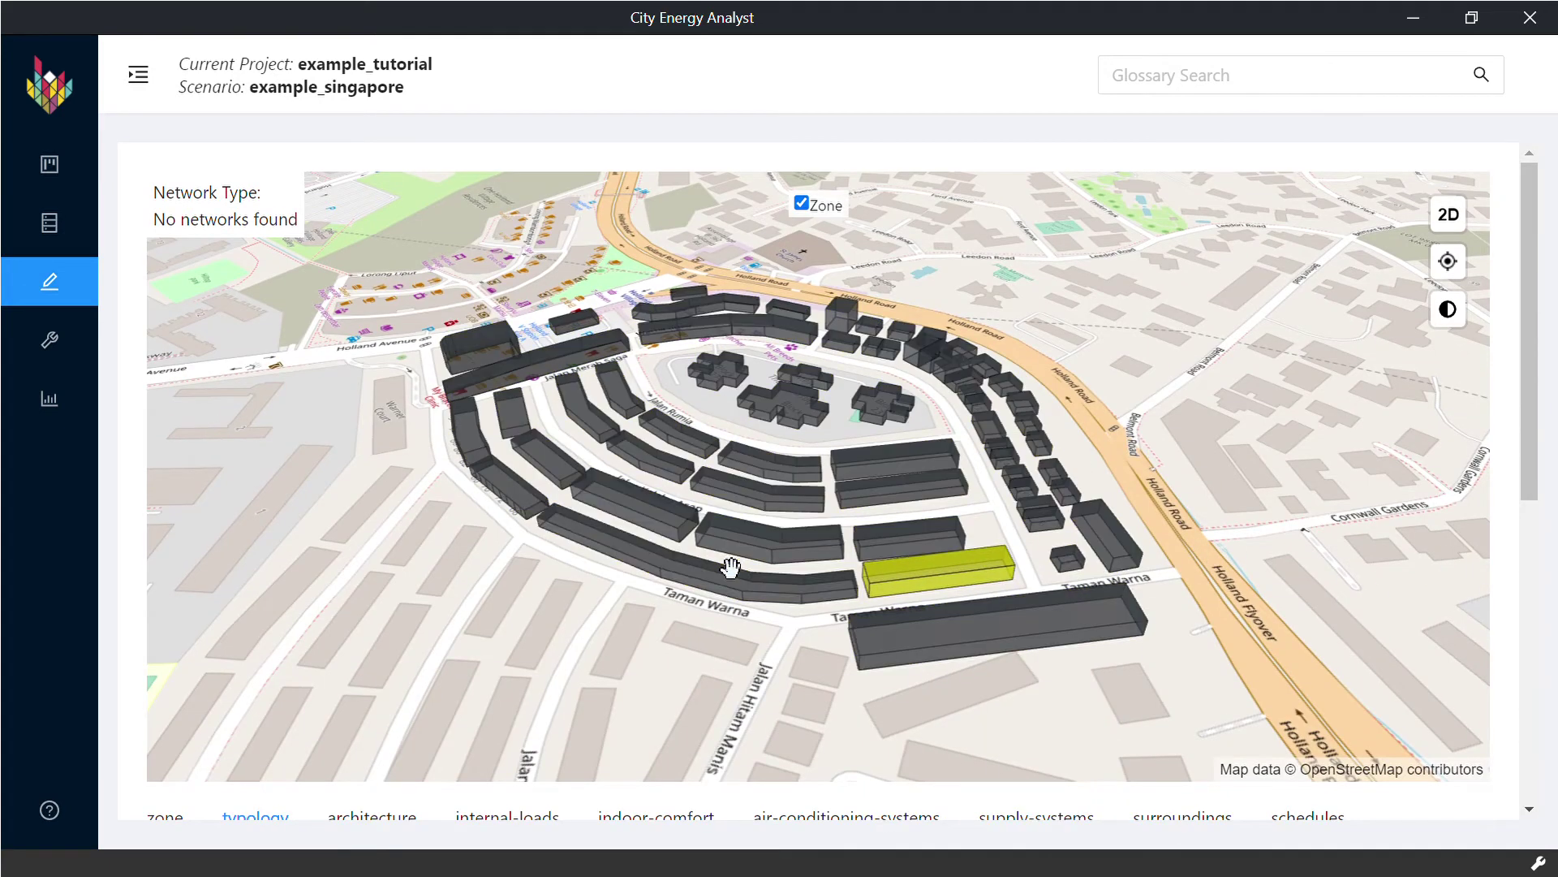
ctrl+click(726, 573)
ctrl+click(535, 507)
ctrl+click(462, 447)
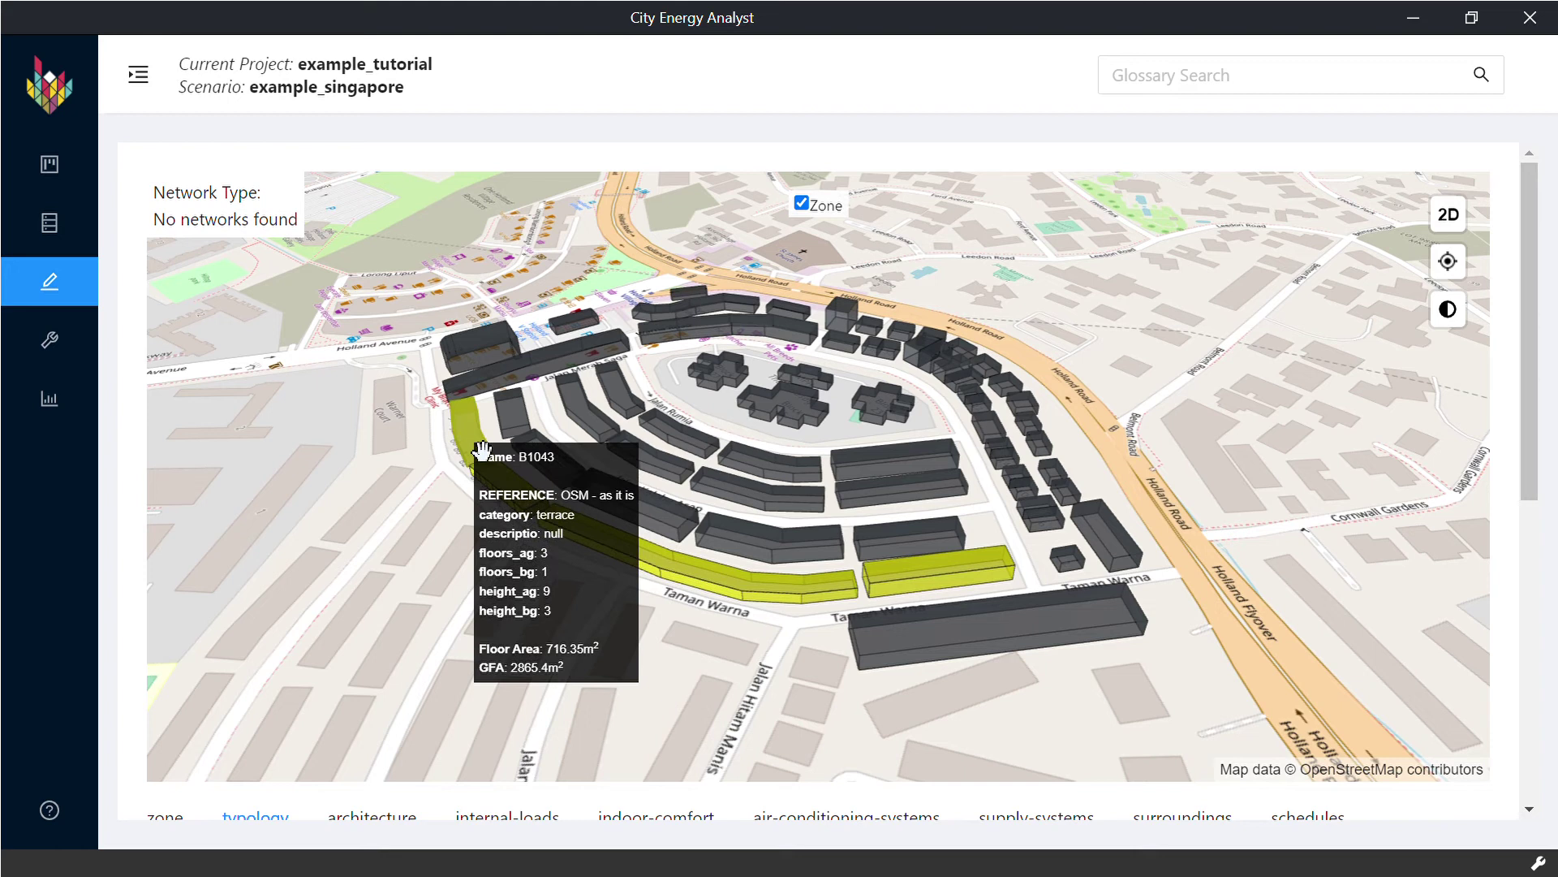
scroll(1499, 487, down, 6)
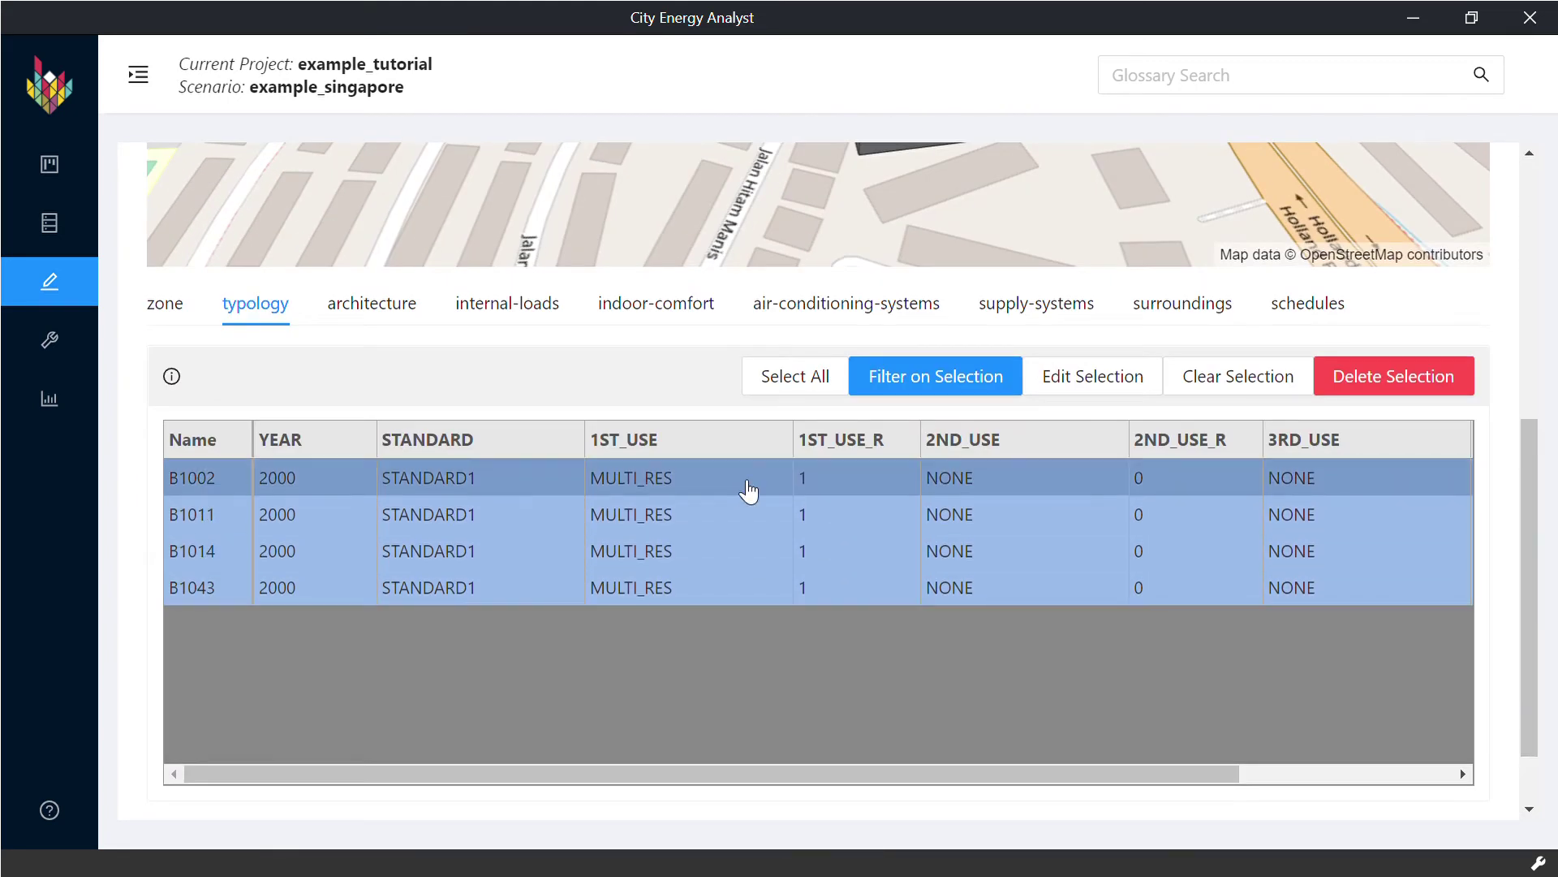
Set the main use of B1002, B1011, B1014 and B1043 to OFFICE.
click(747, 483)
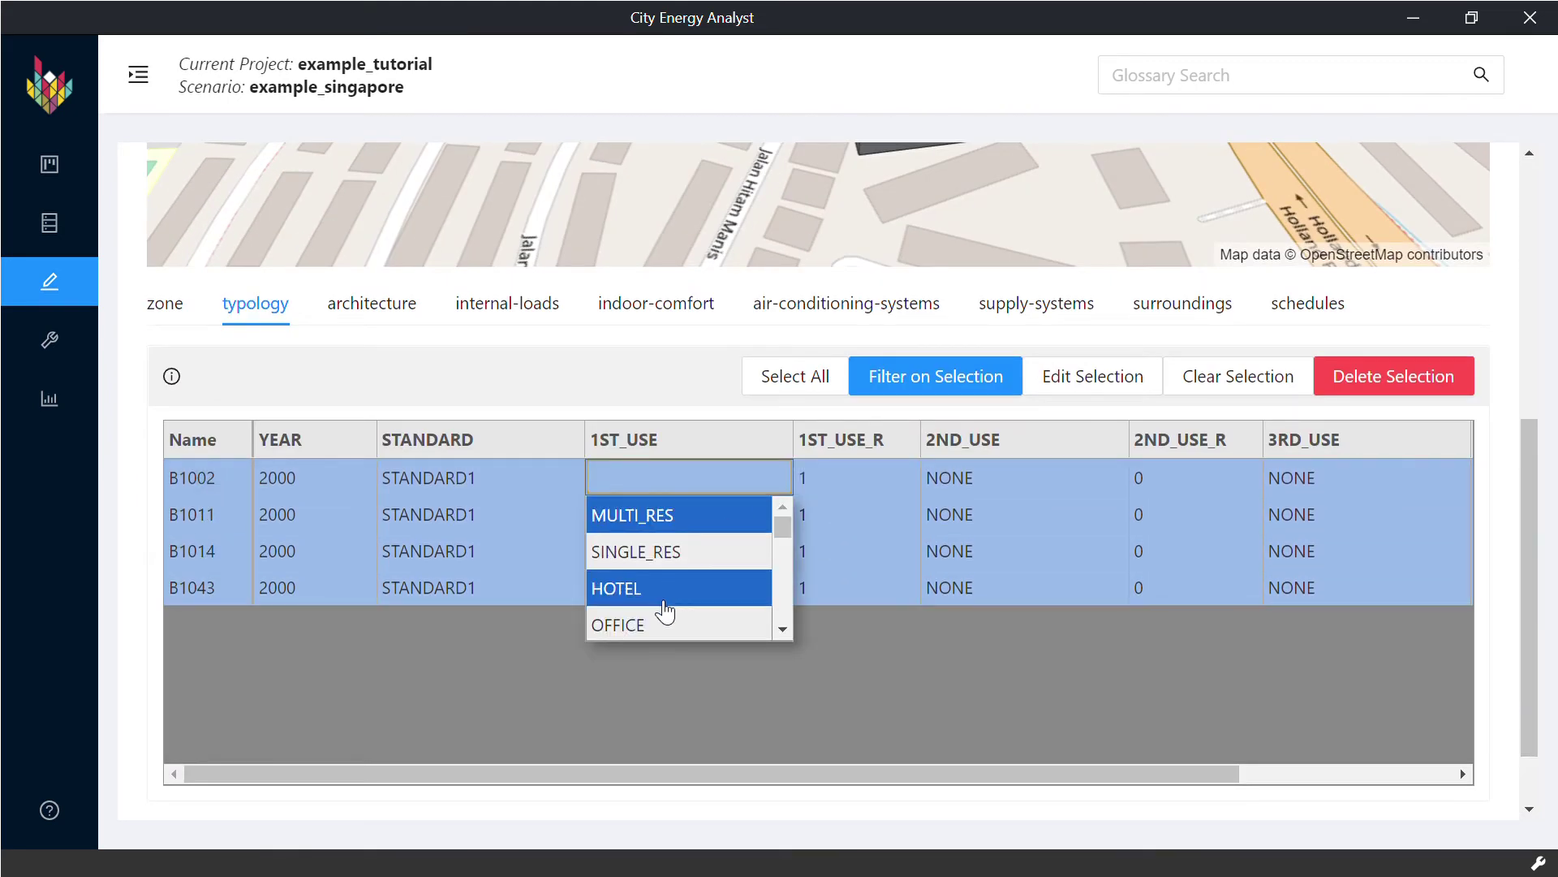
click(642, 622)
click(677, 516)
click(665, 666)
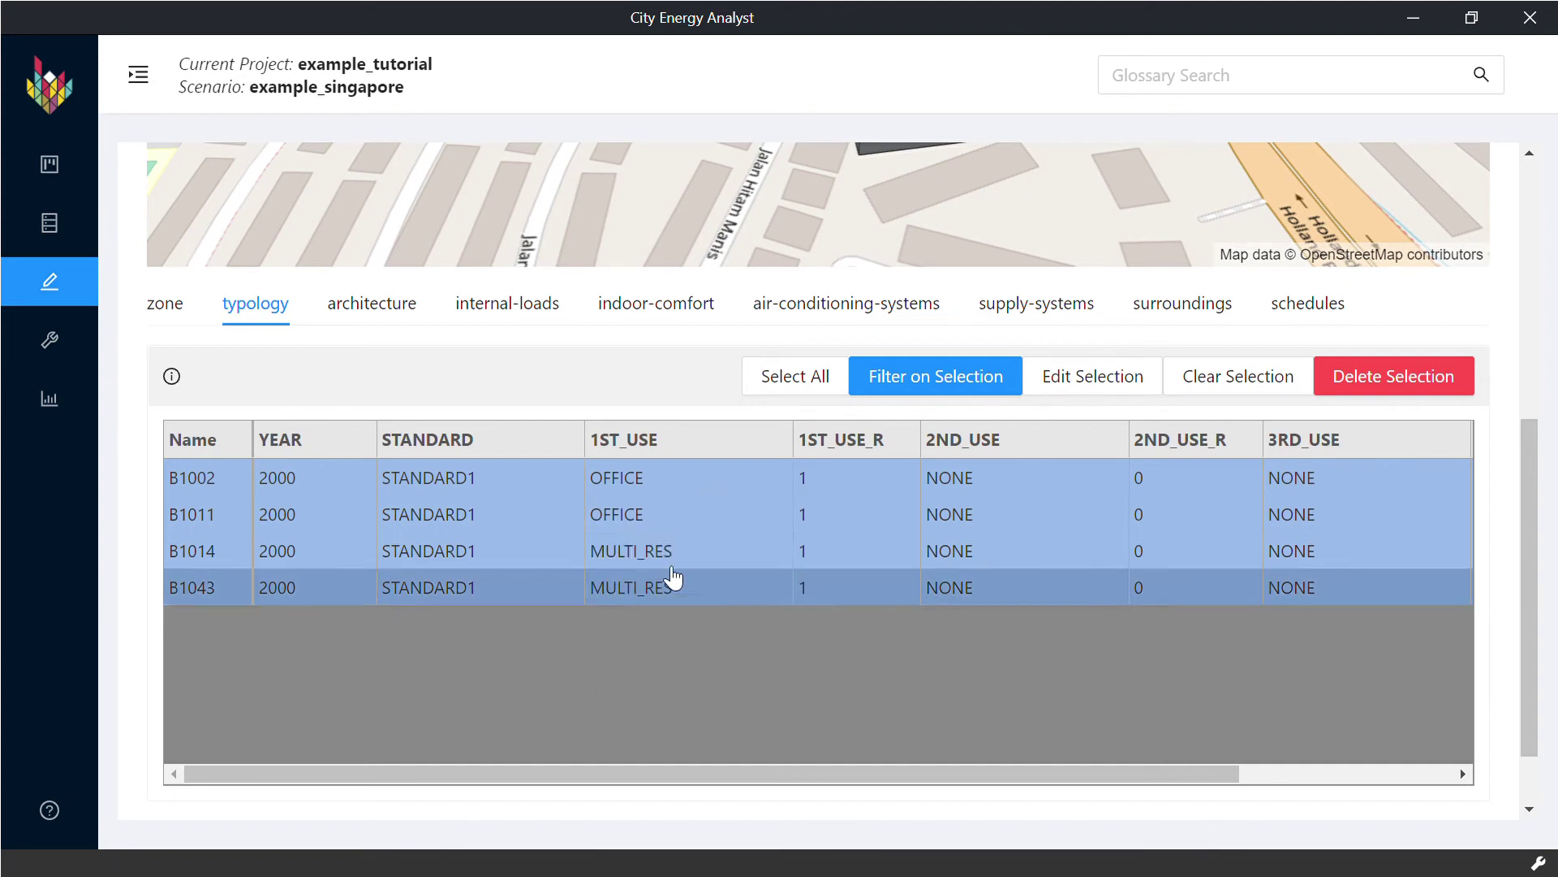
click(671, 560)
click(667, 698)
click(668, 597)
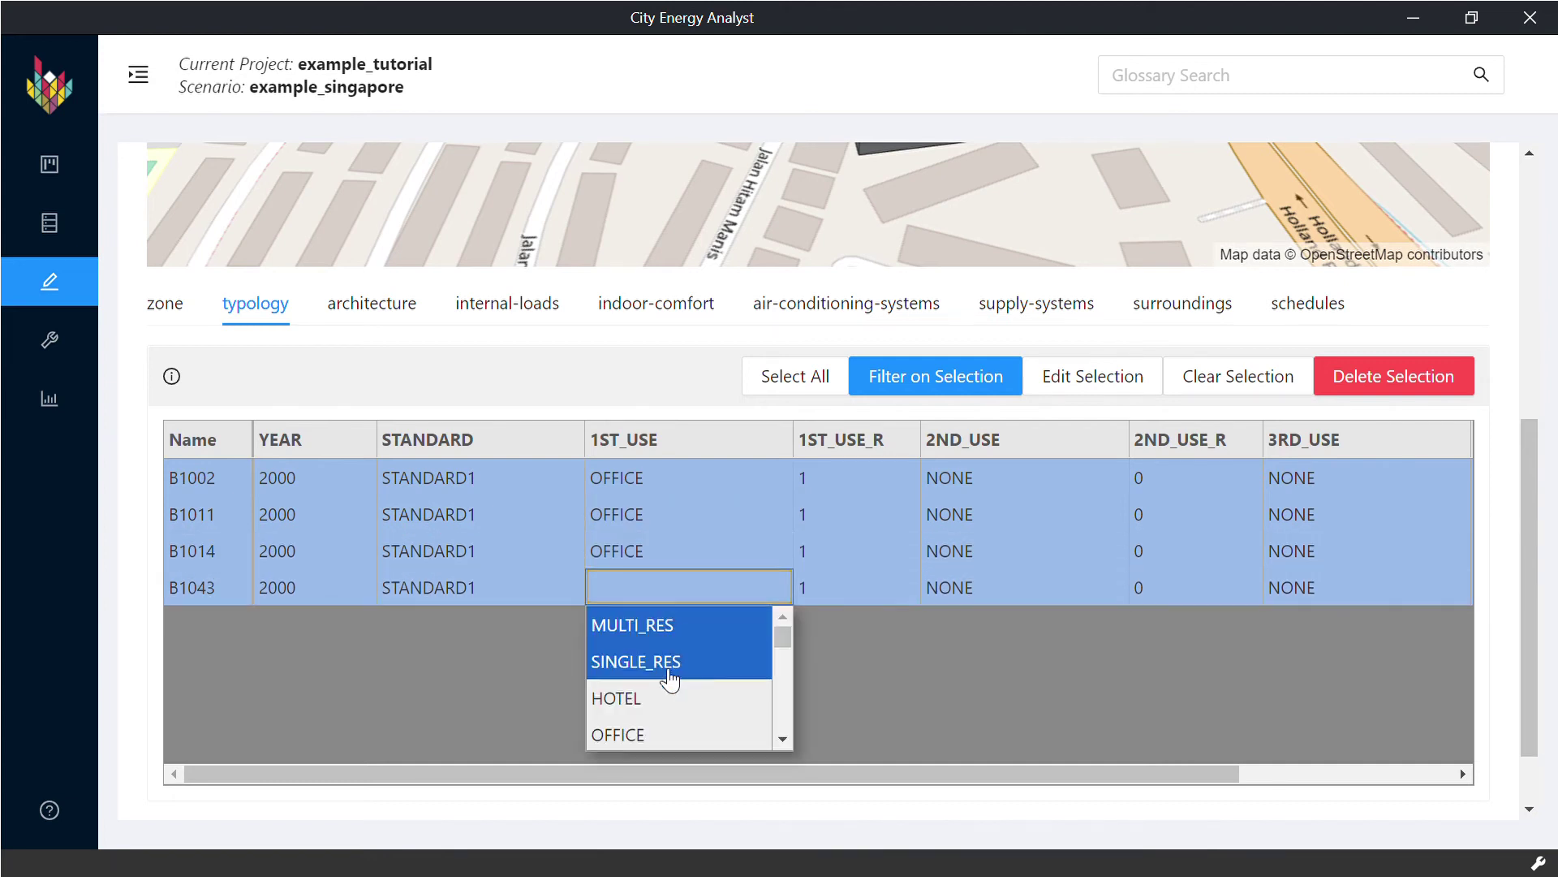
click(660, 737)
Save the typology edits and confirm the save dialog.
click(1066, 385)
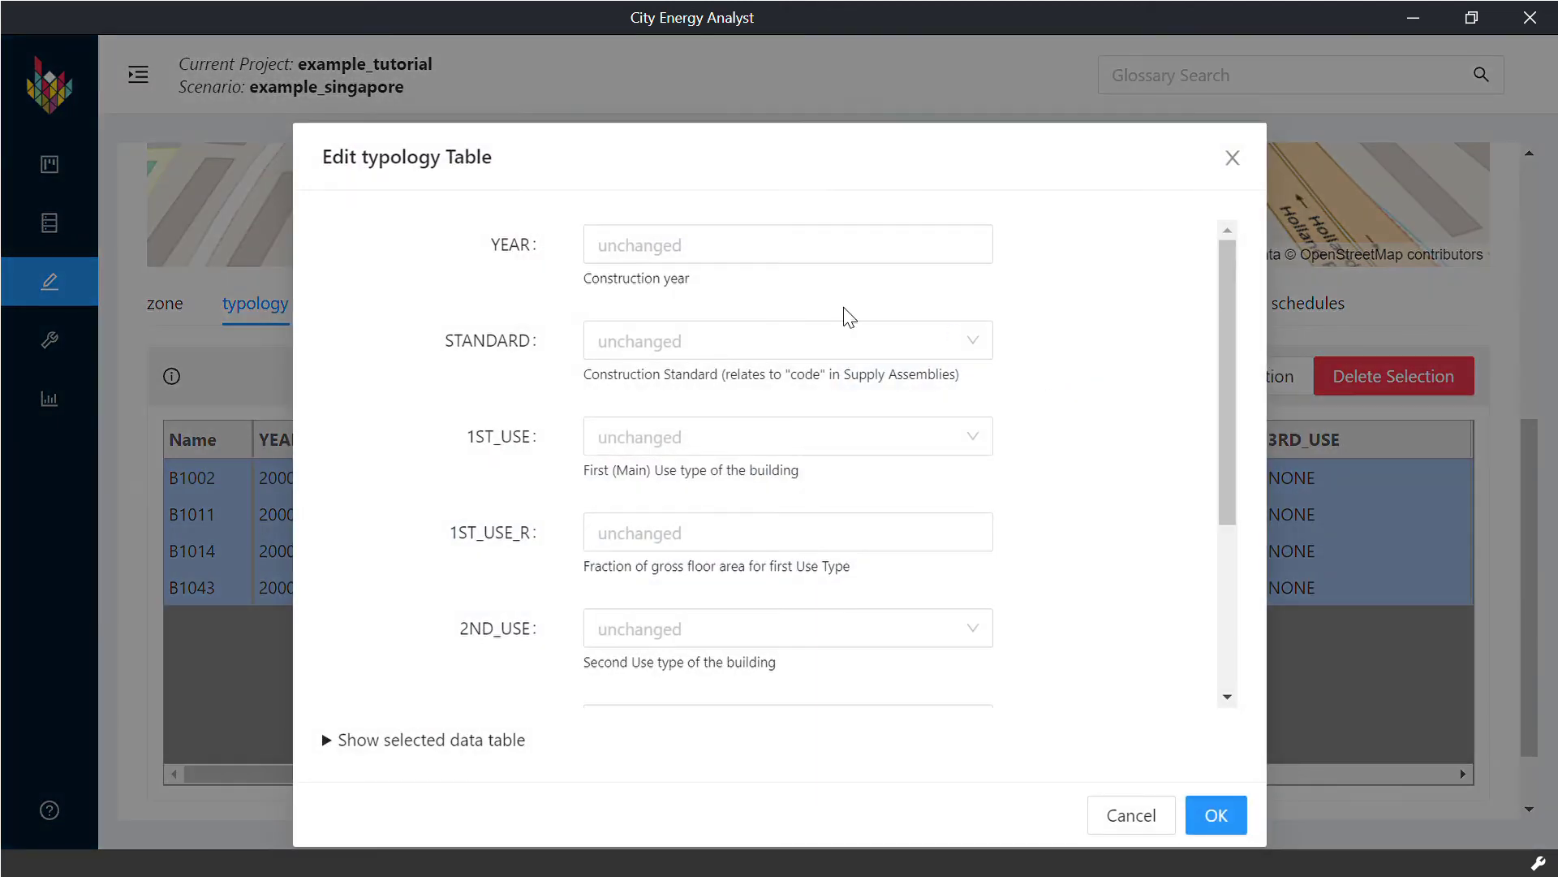
click(1233, 157)
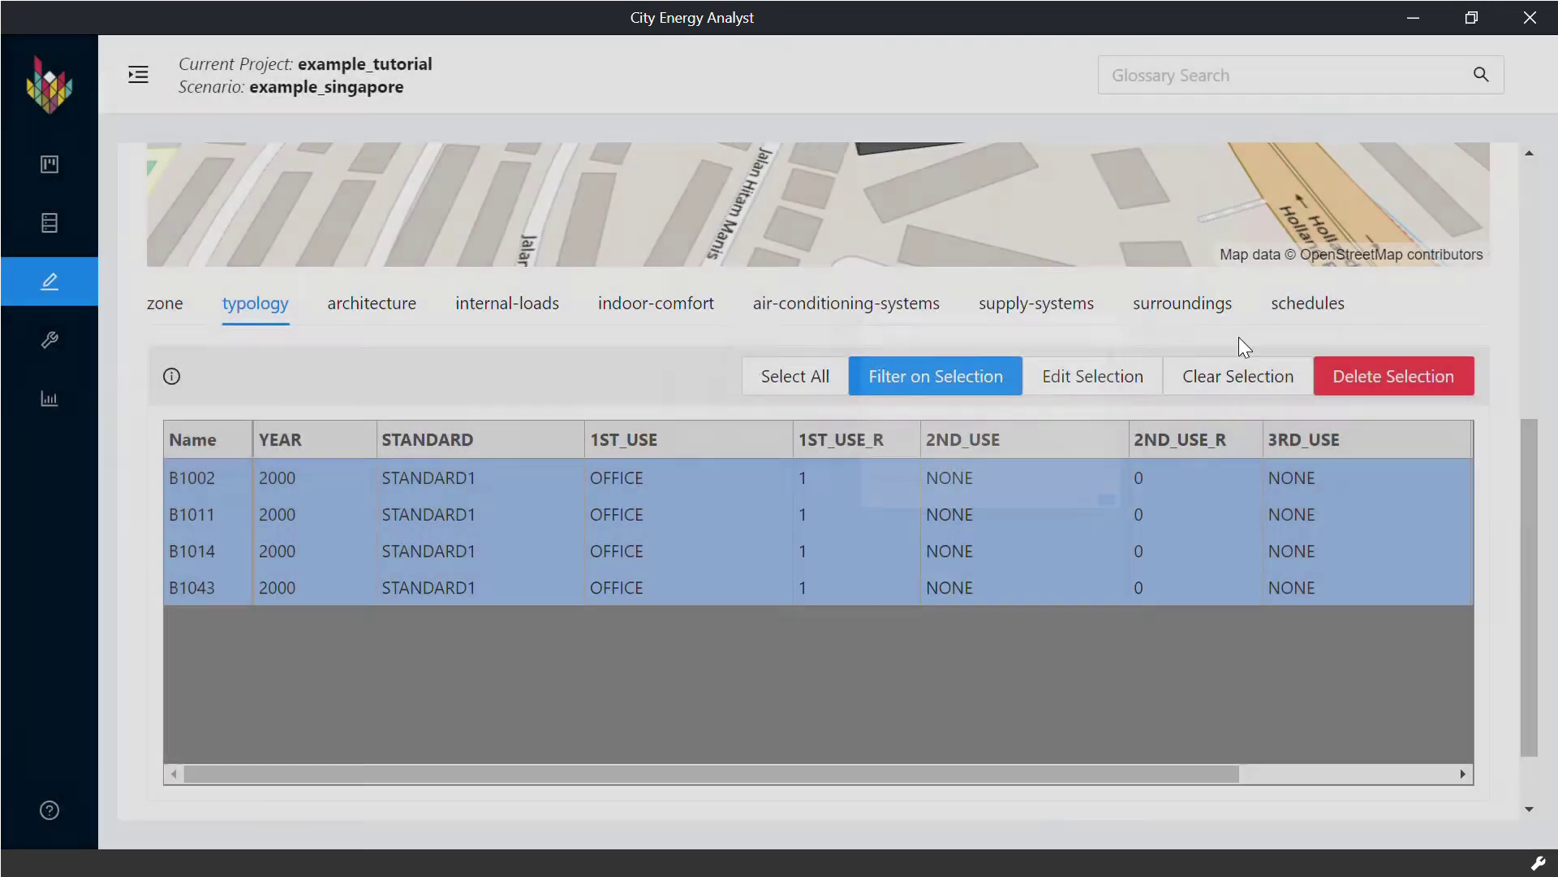
scroll(1158, 723, down, 1)
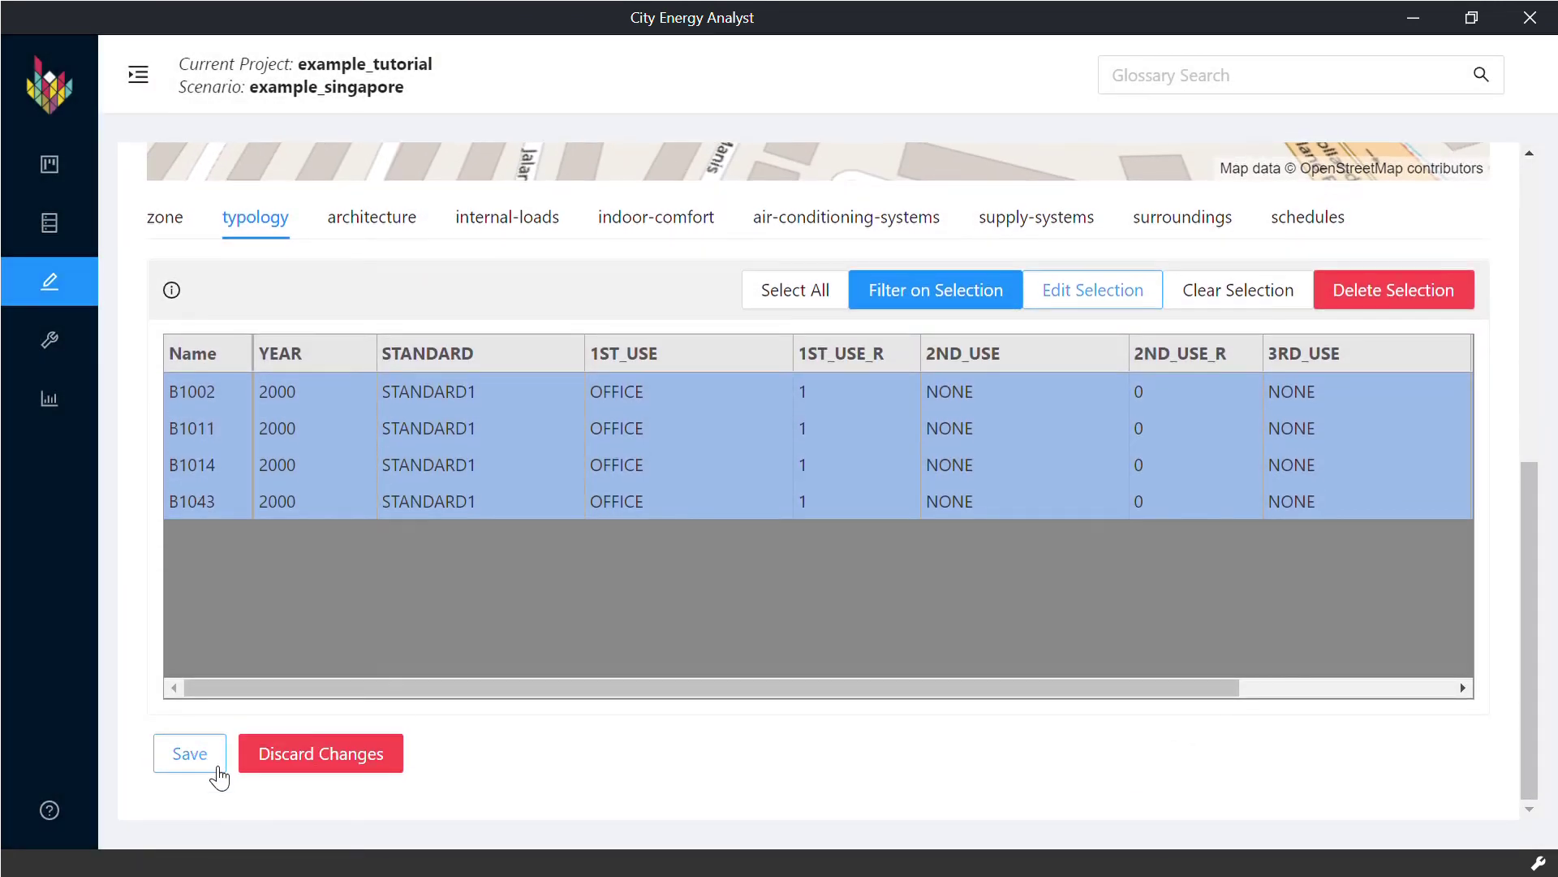
click(192, 755)
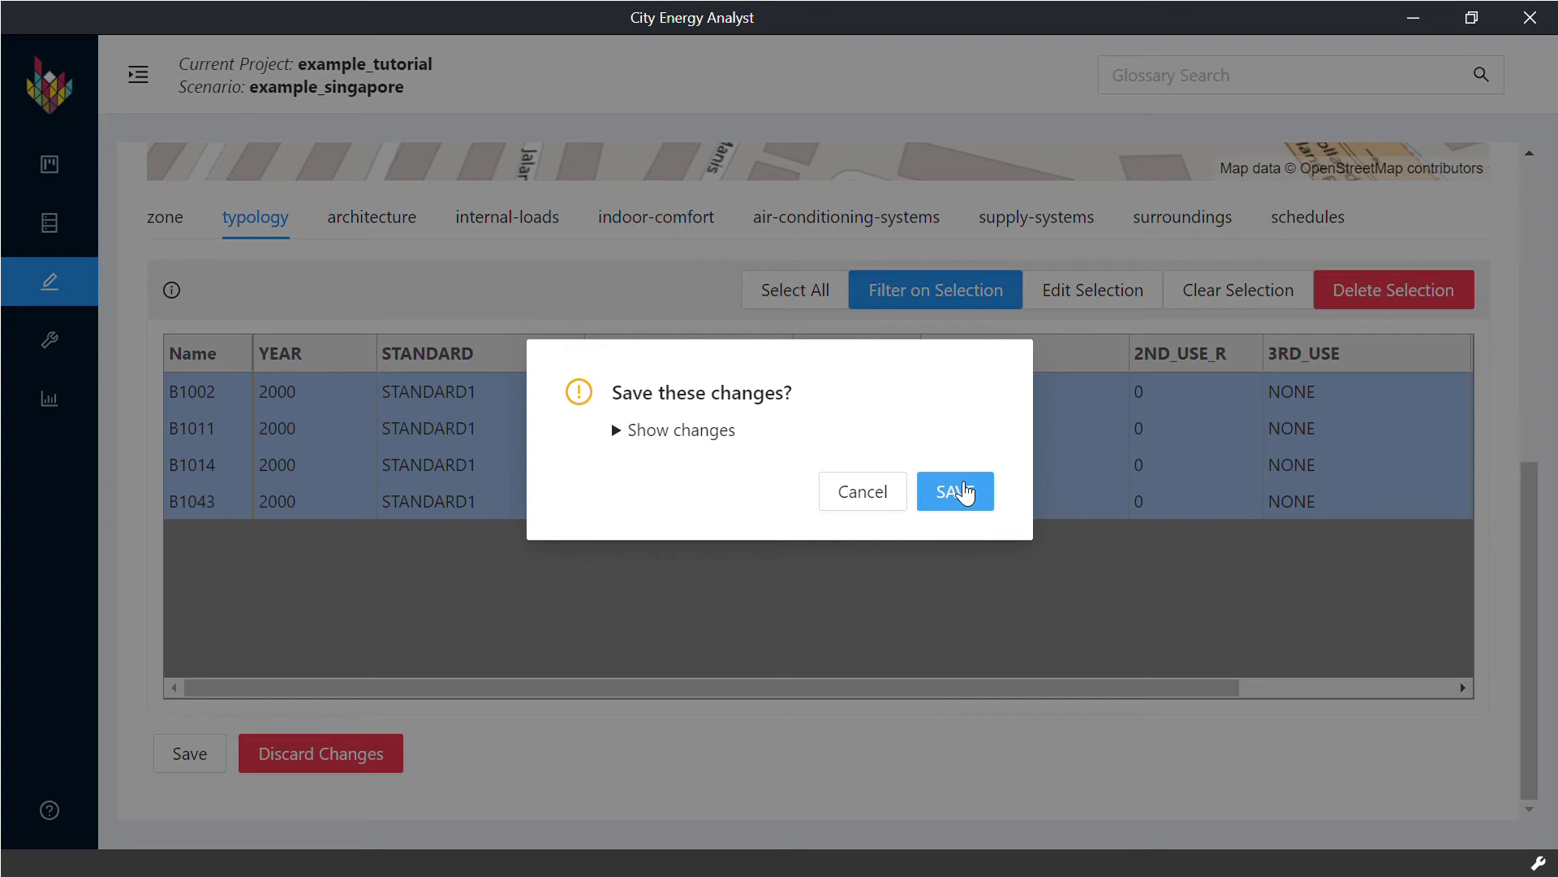
click(965, 490)
Check each property table, then follow the architecture table's archetypes-mapper link to open the tool.
click(411, 220)
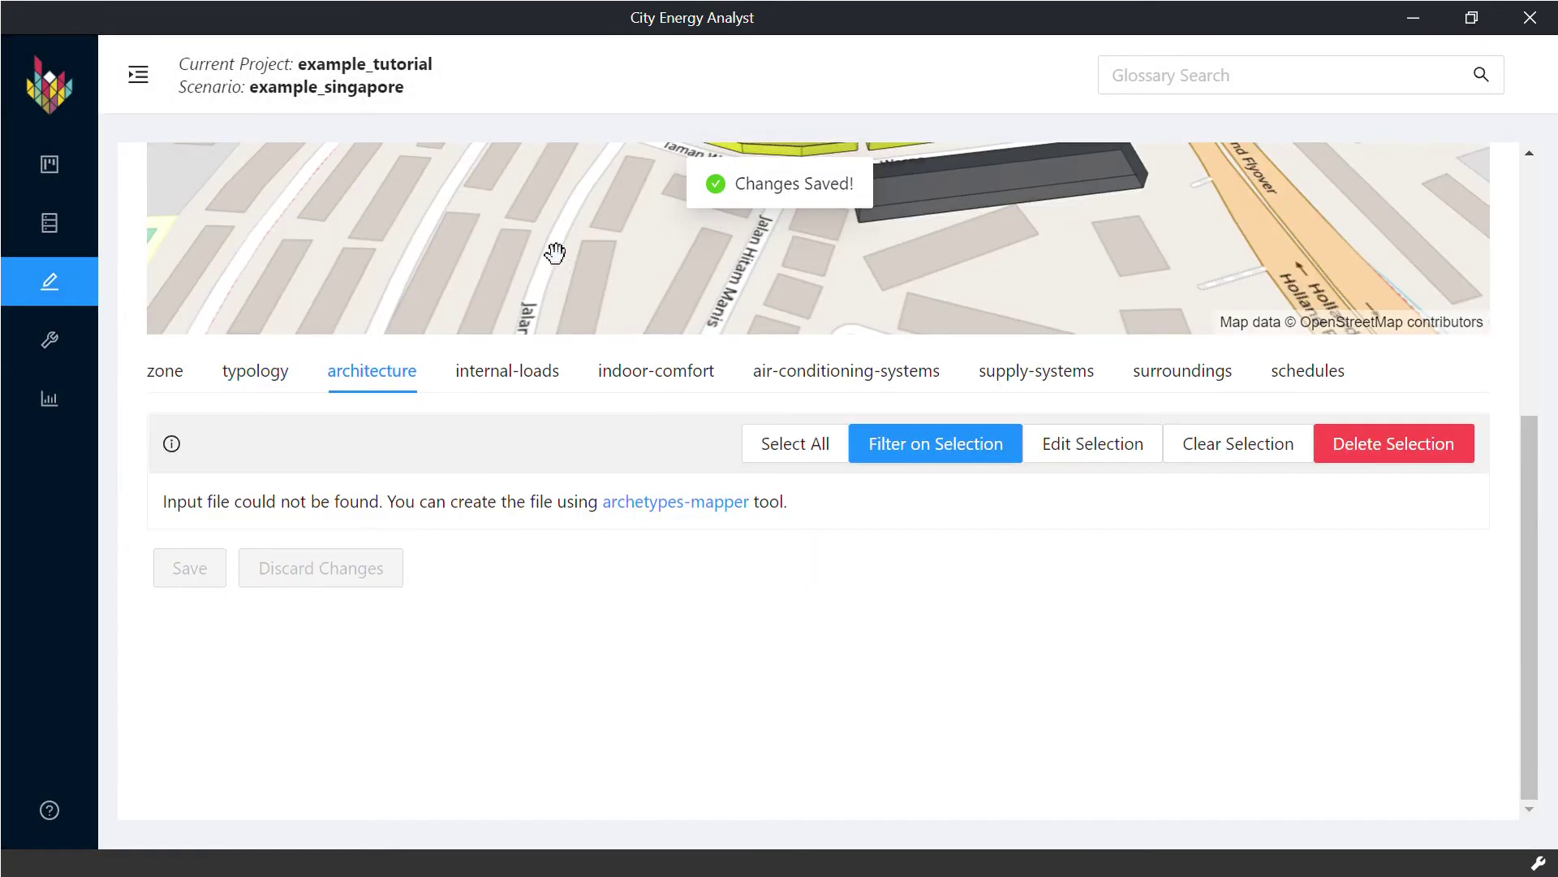
click(537, 372)
click(680, 370)
click(836, 375)
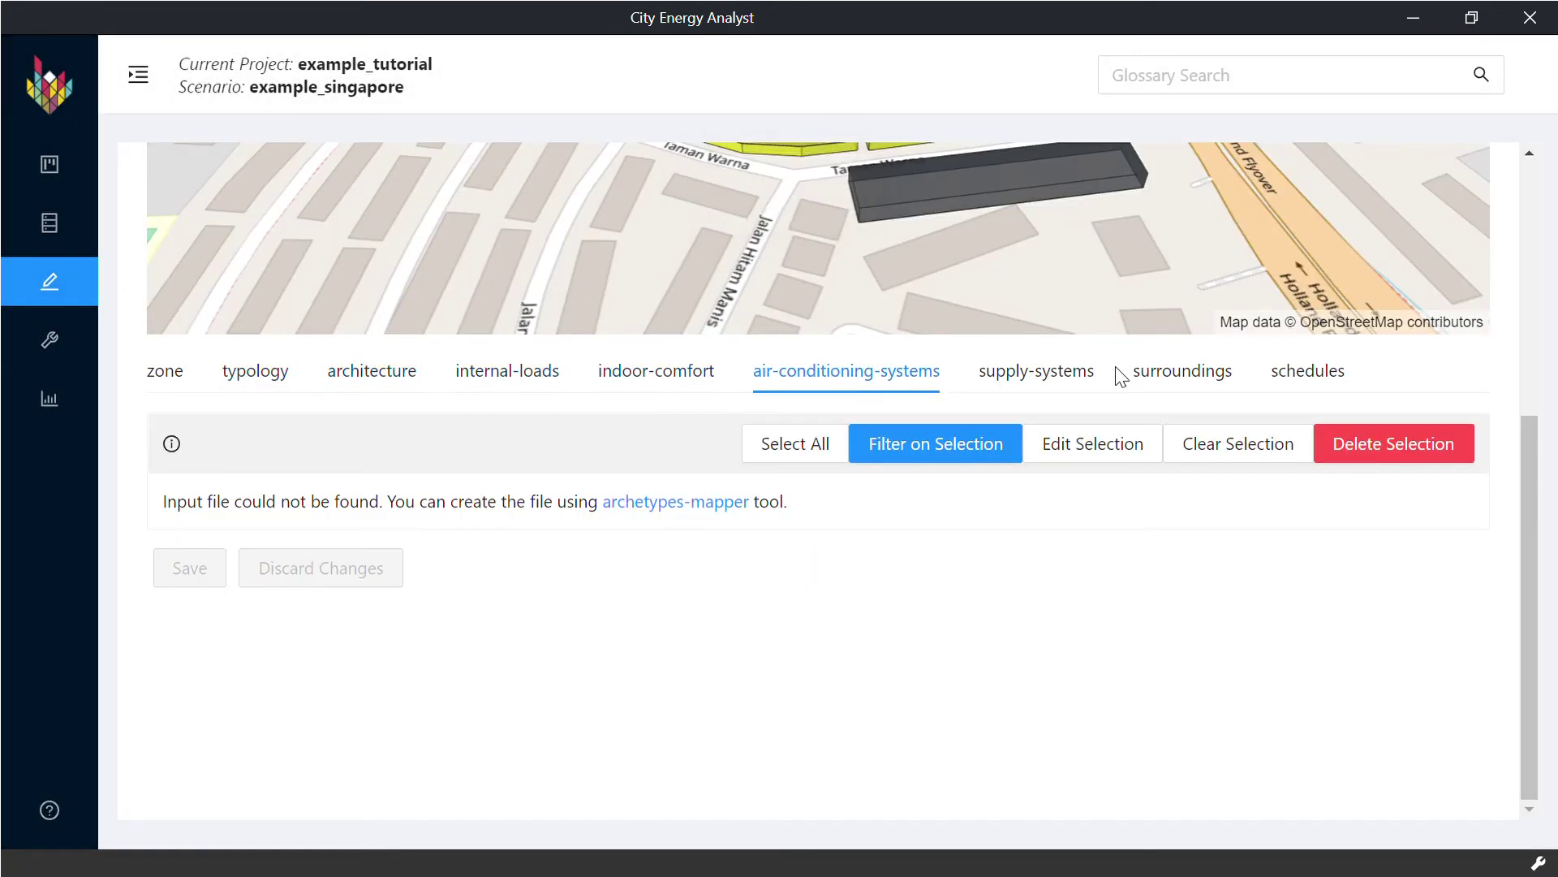
click(1051, 372)
click(1240, 375)
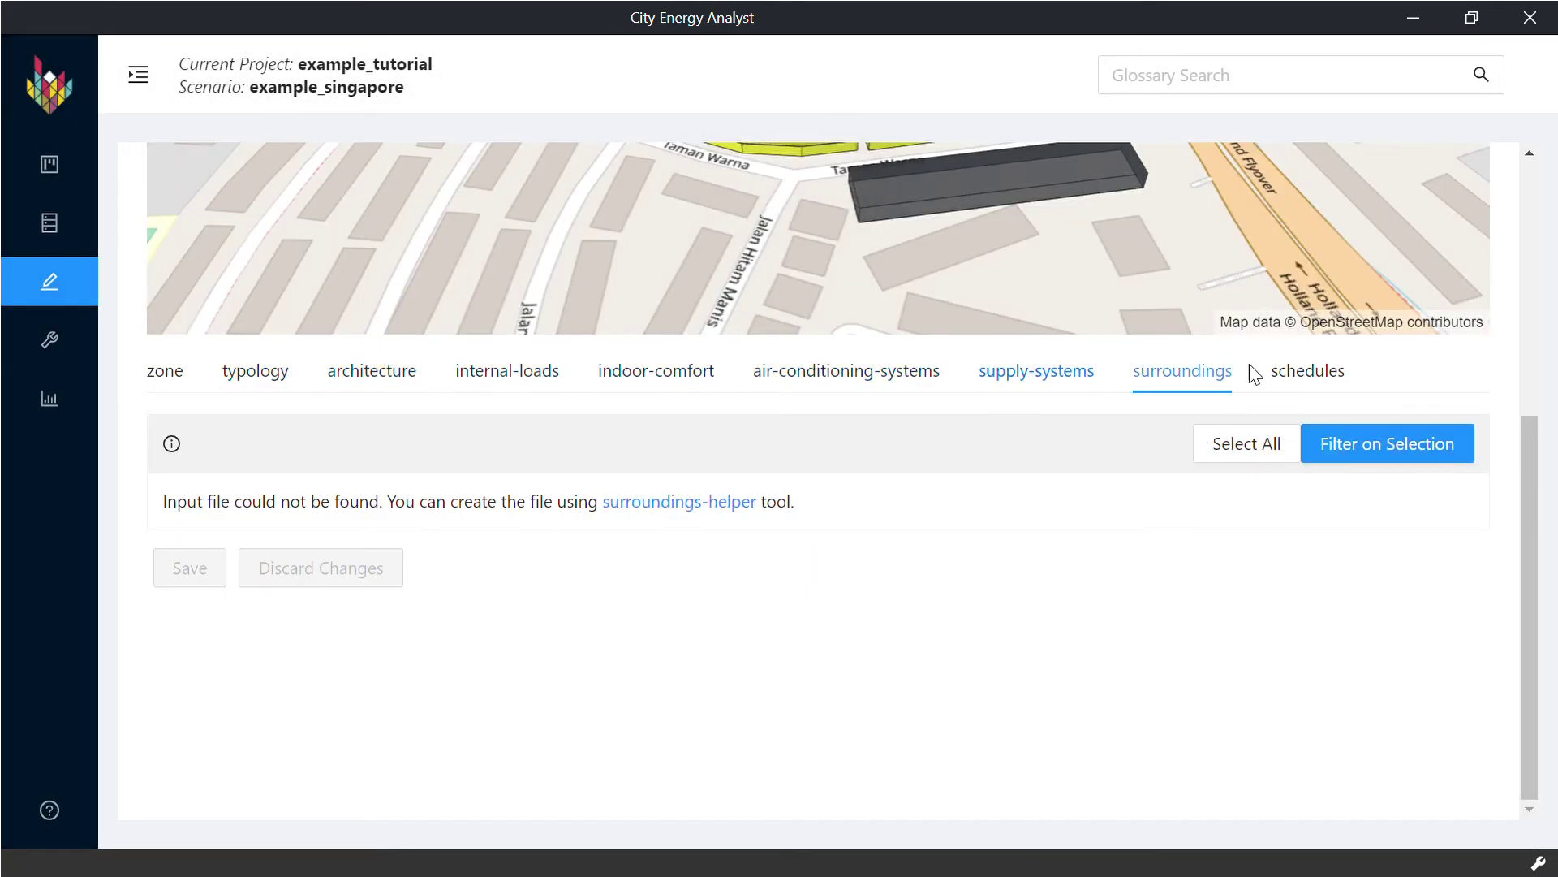
click(403, 378)
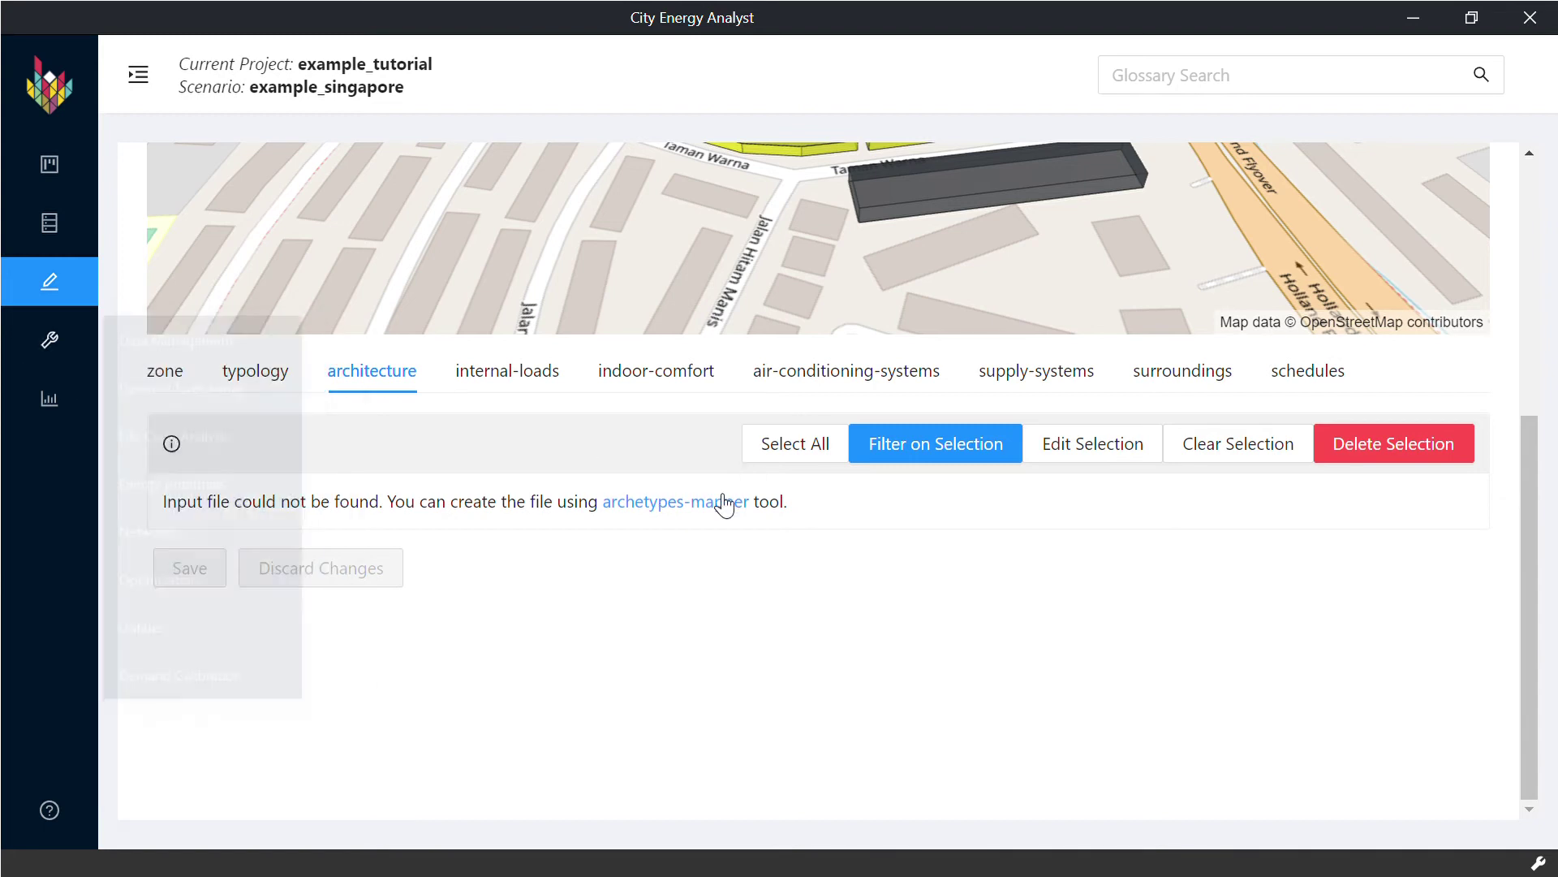
click(694, 504)
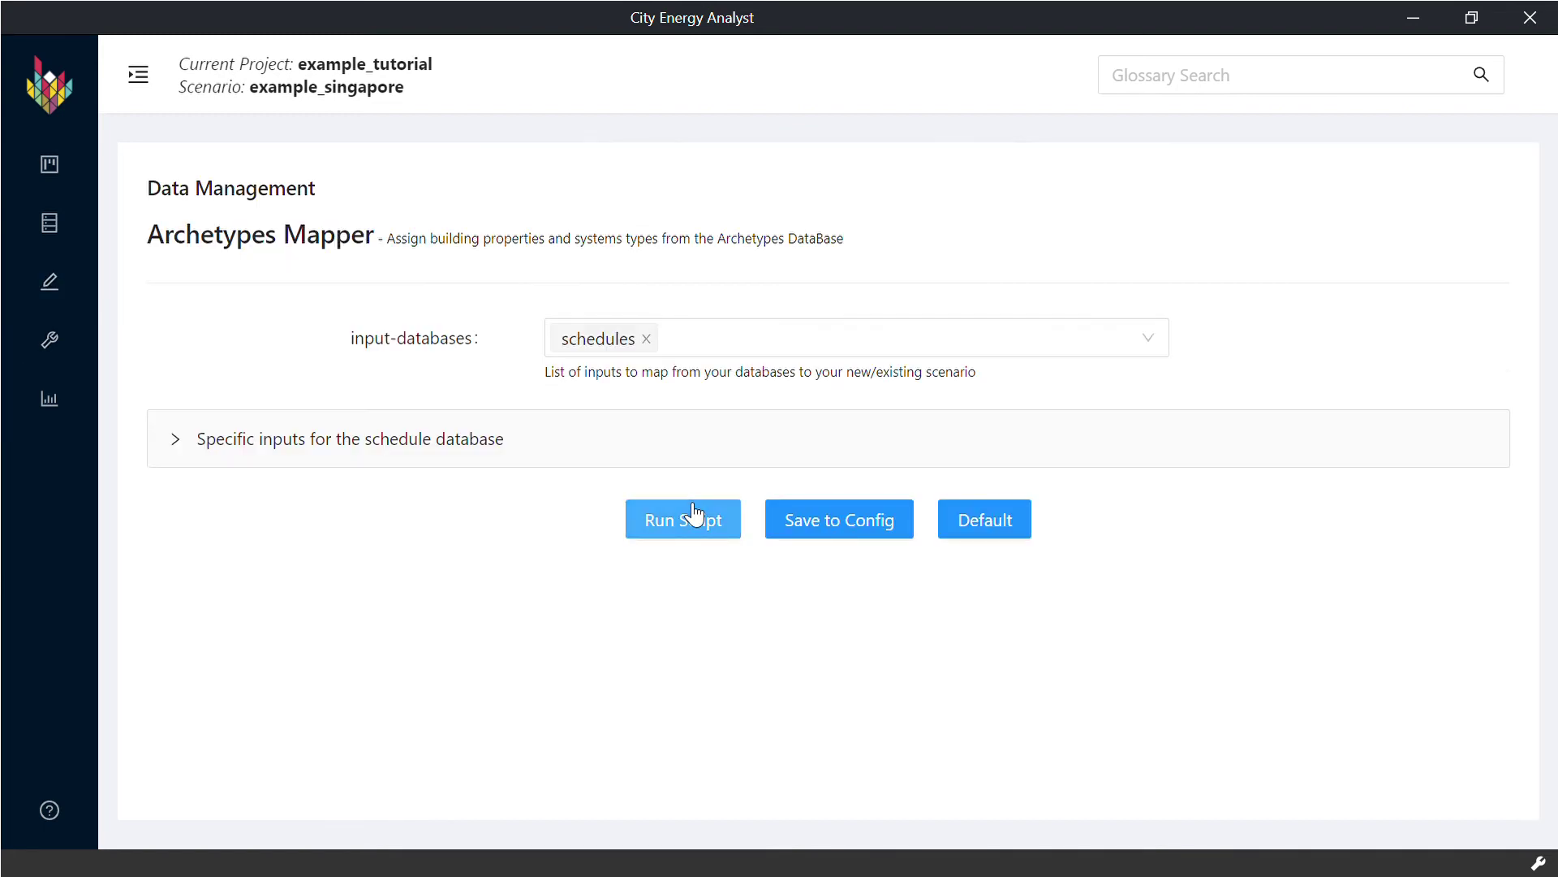
Select all six input databases in the Archetypes Mapper and start the run.
click(1159, 348)
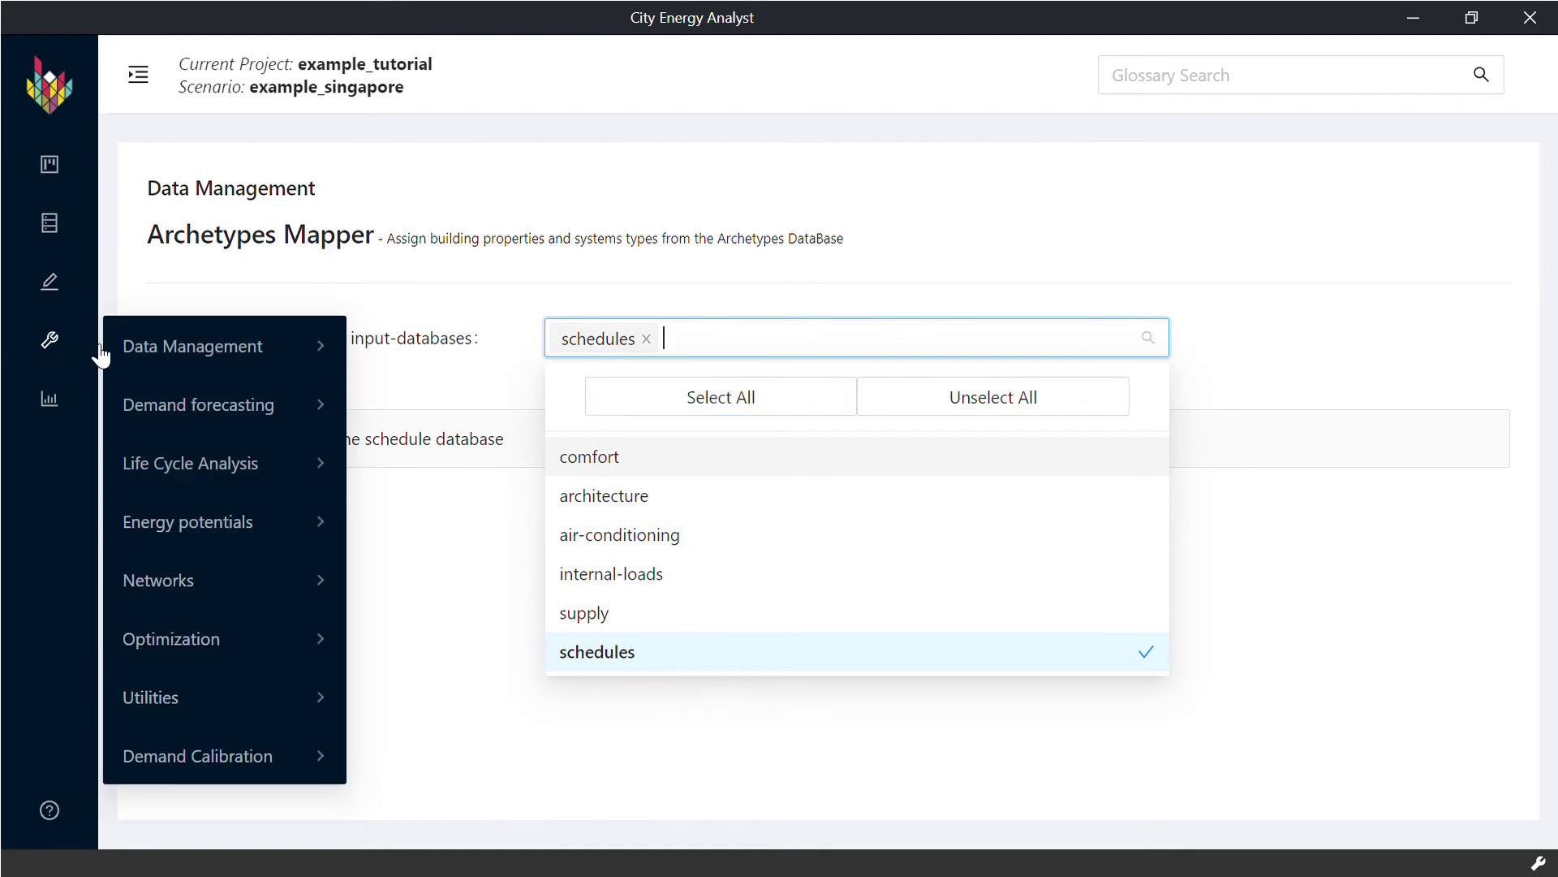
click(257, 306)
mouse_move(59, 343)
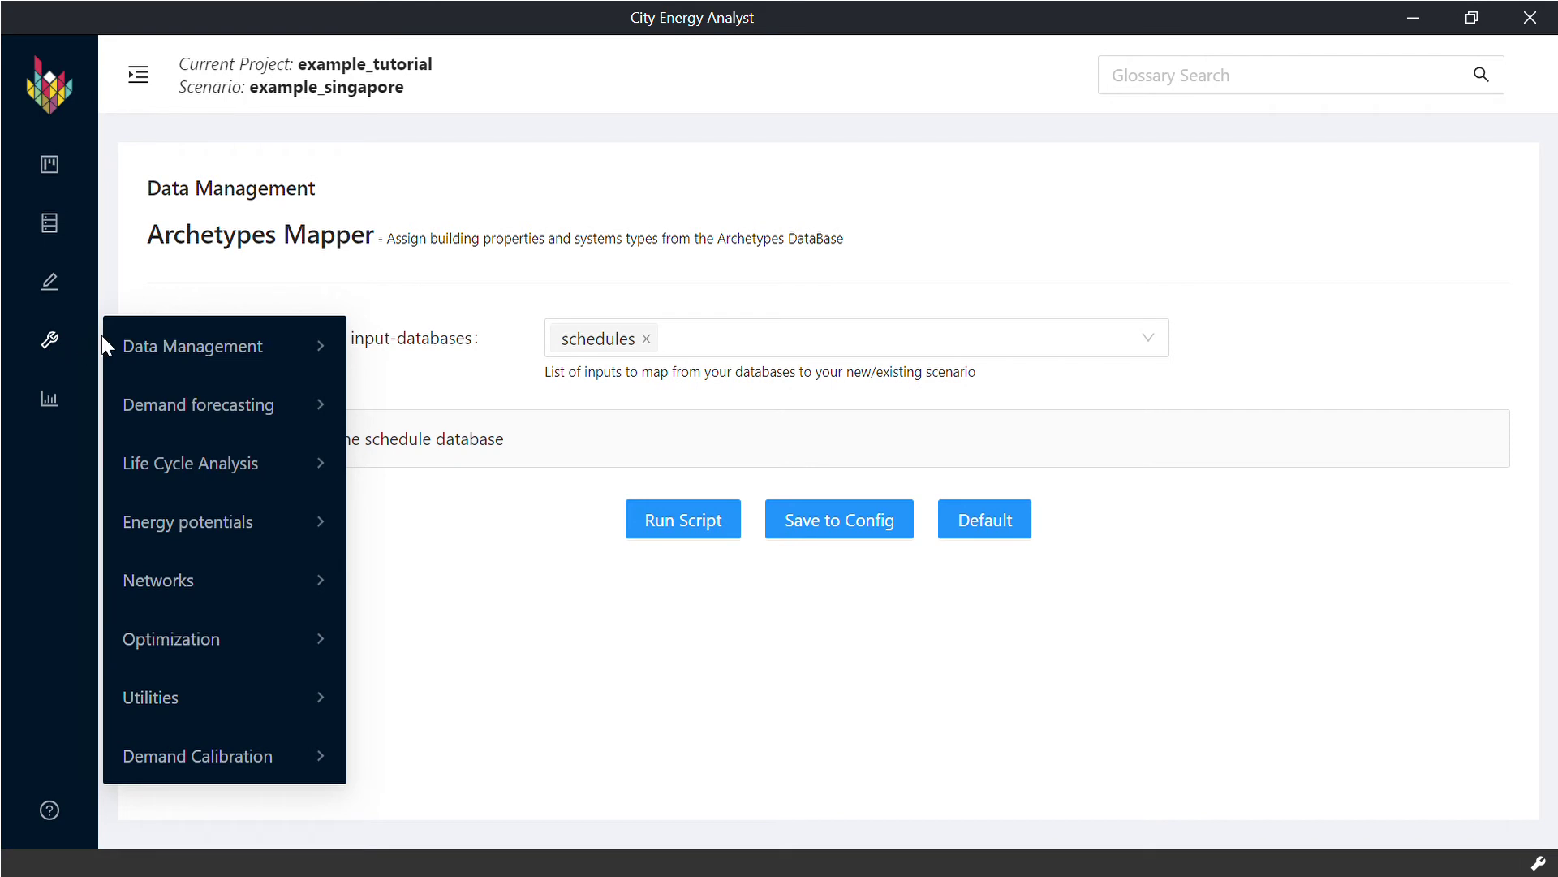
mouse_move(148, 354)
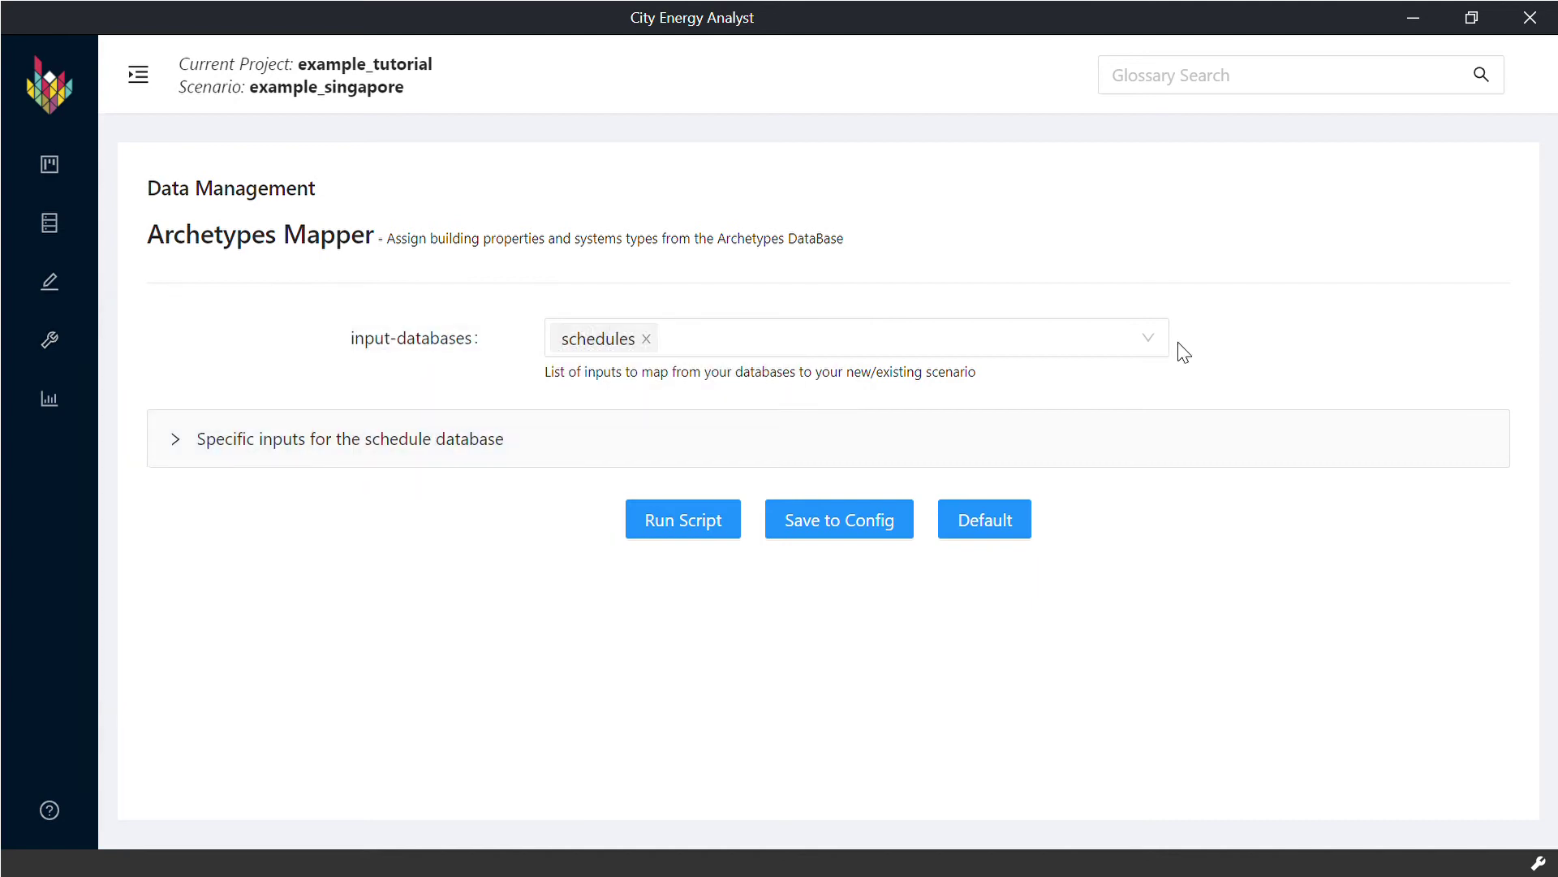
click(1169, 347)
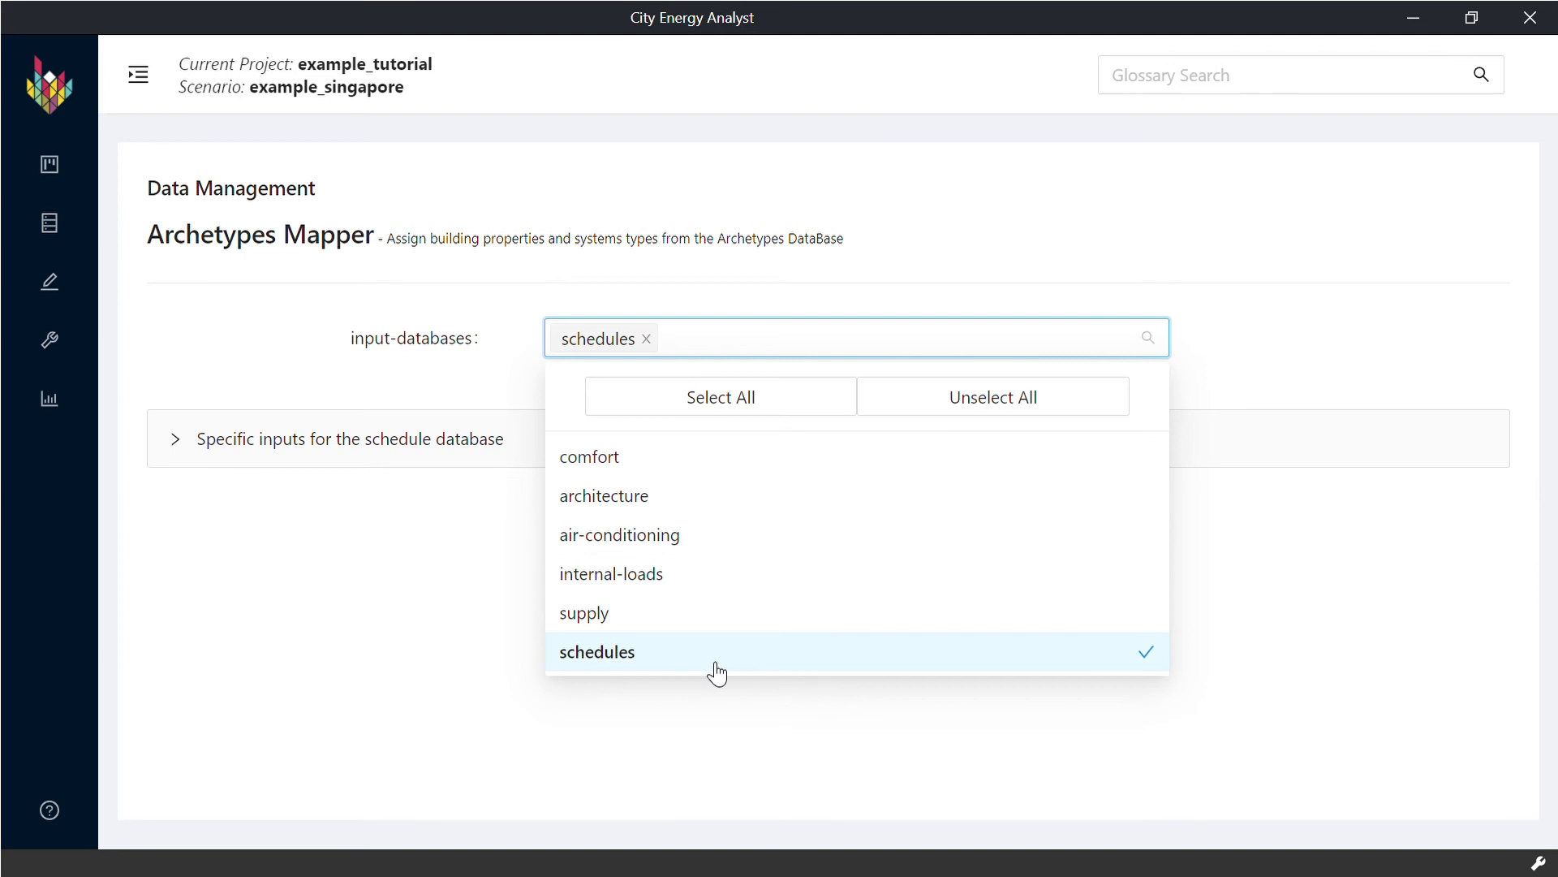
click(755, 401)
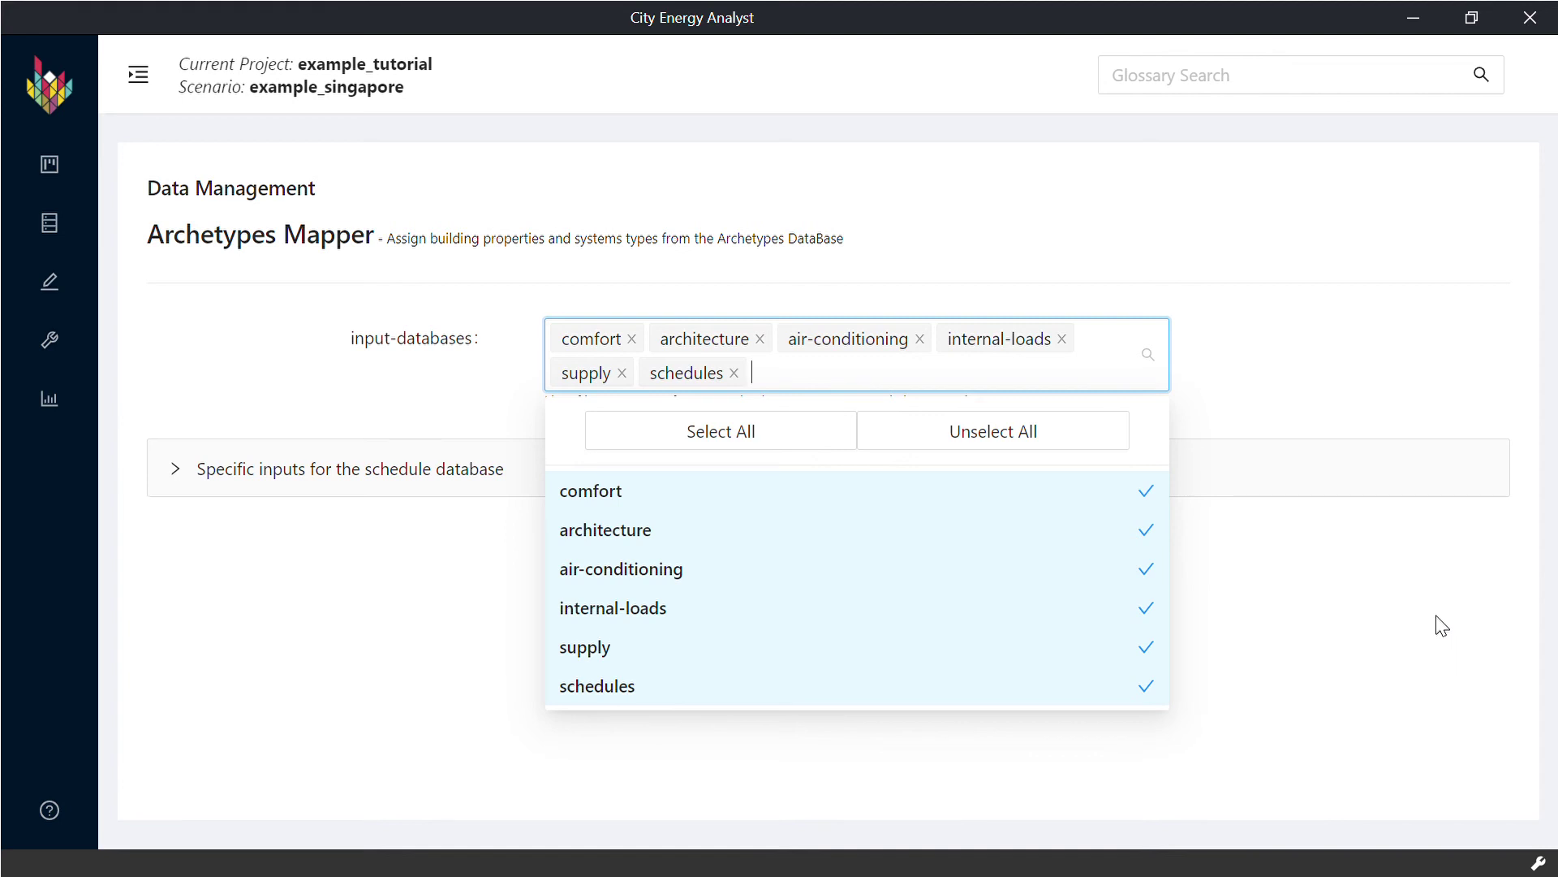
click(1393, 635)
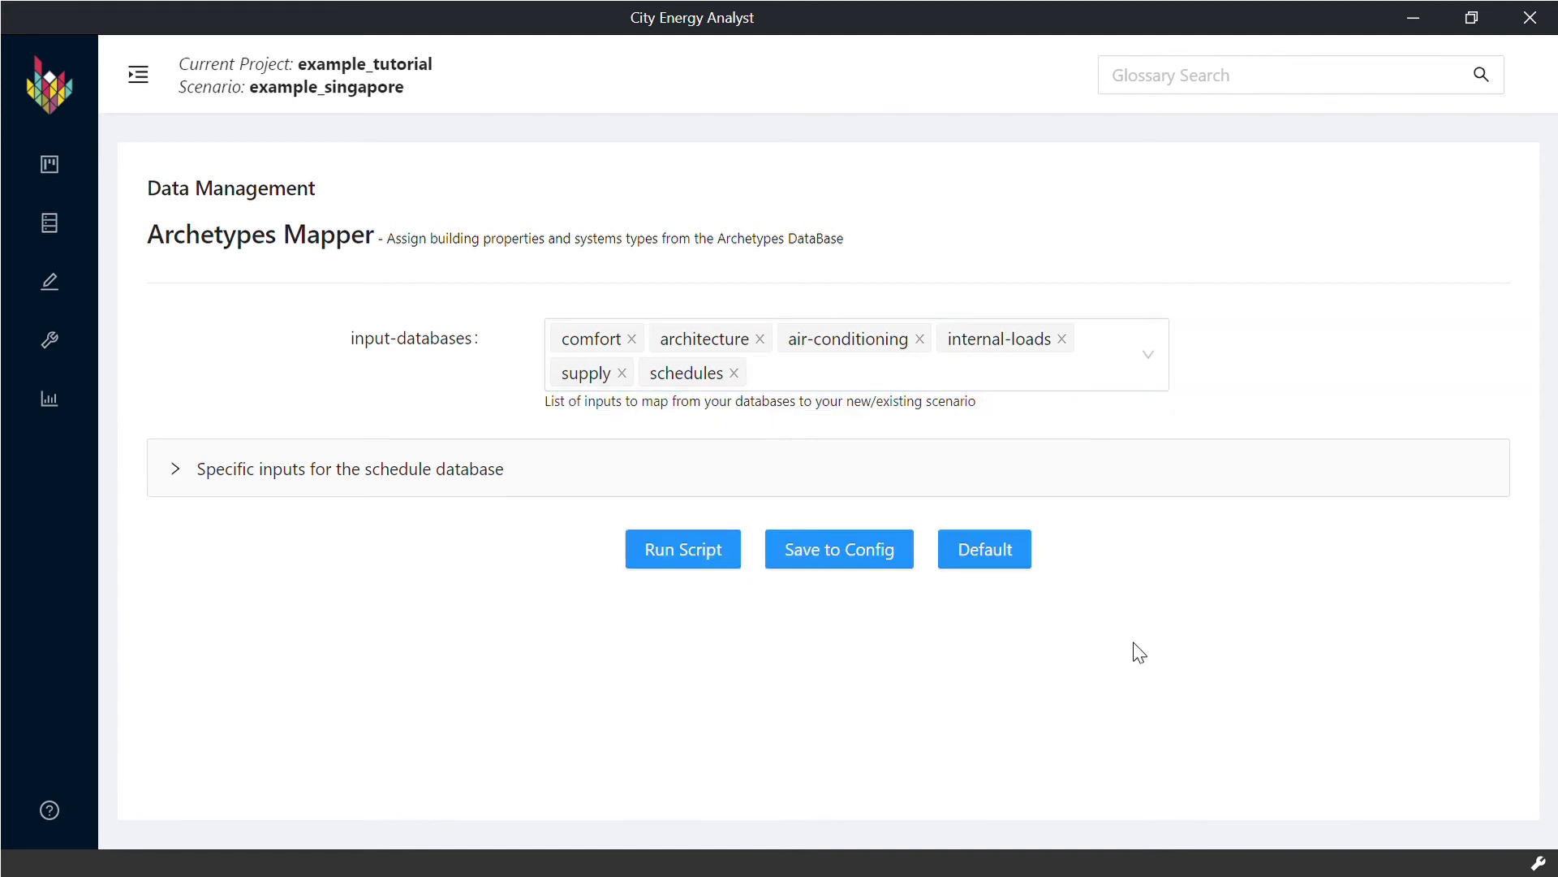
click(713, 568)
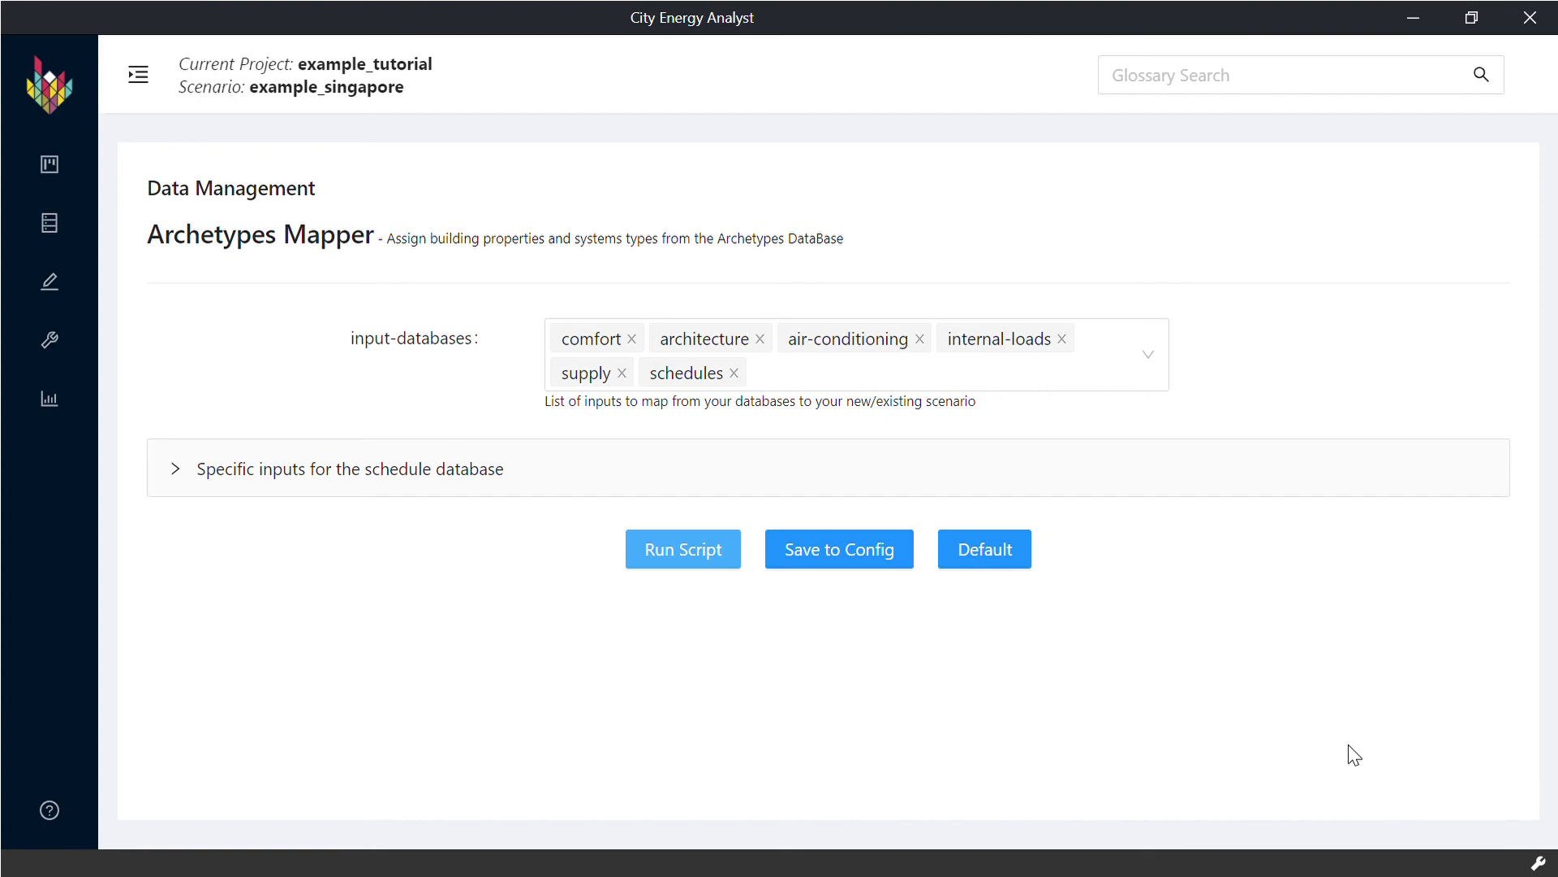
Follow the Archetypes Mapper job output until it completes in 6.47 s, then close the log.
click(1535, 859)
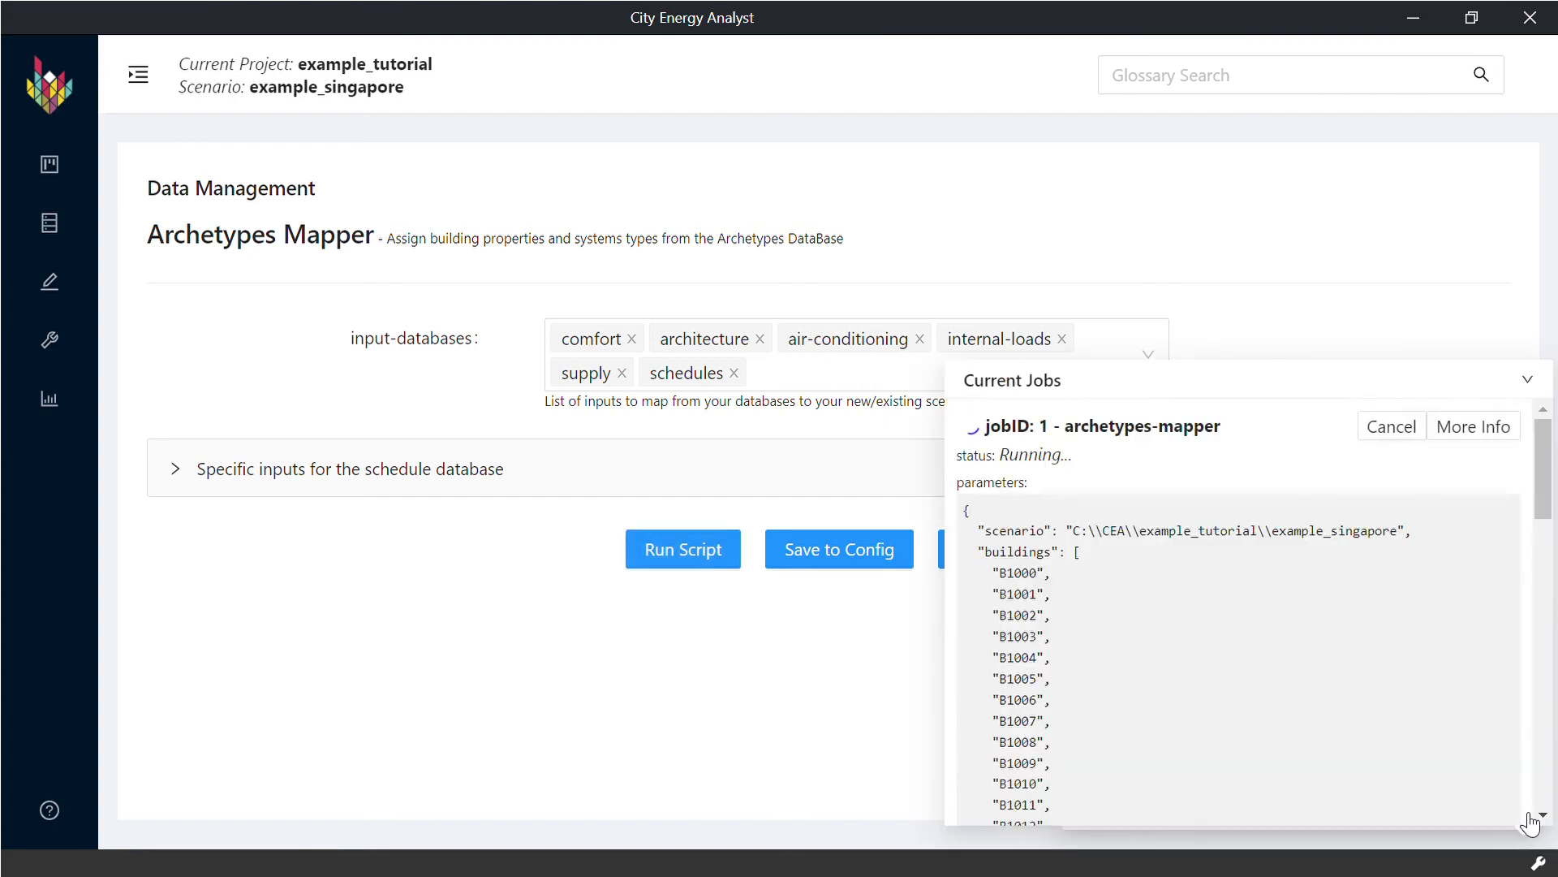
click(1492, 437)
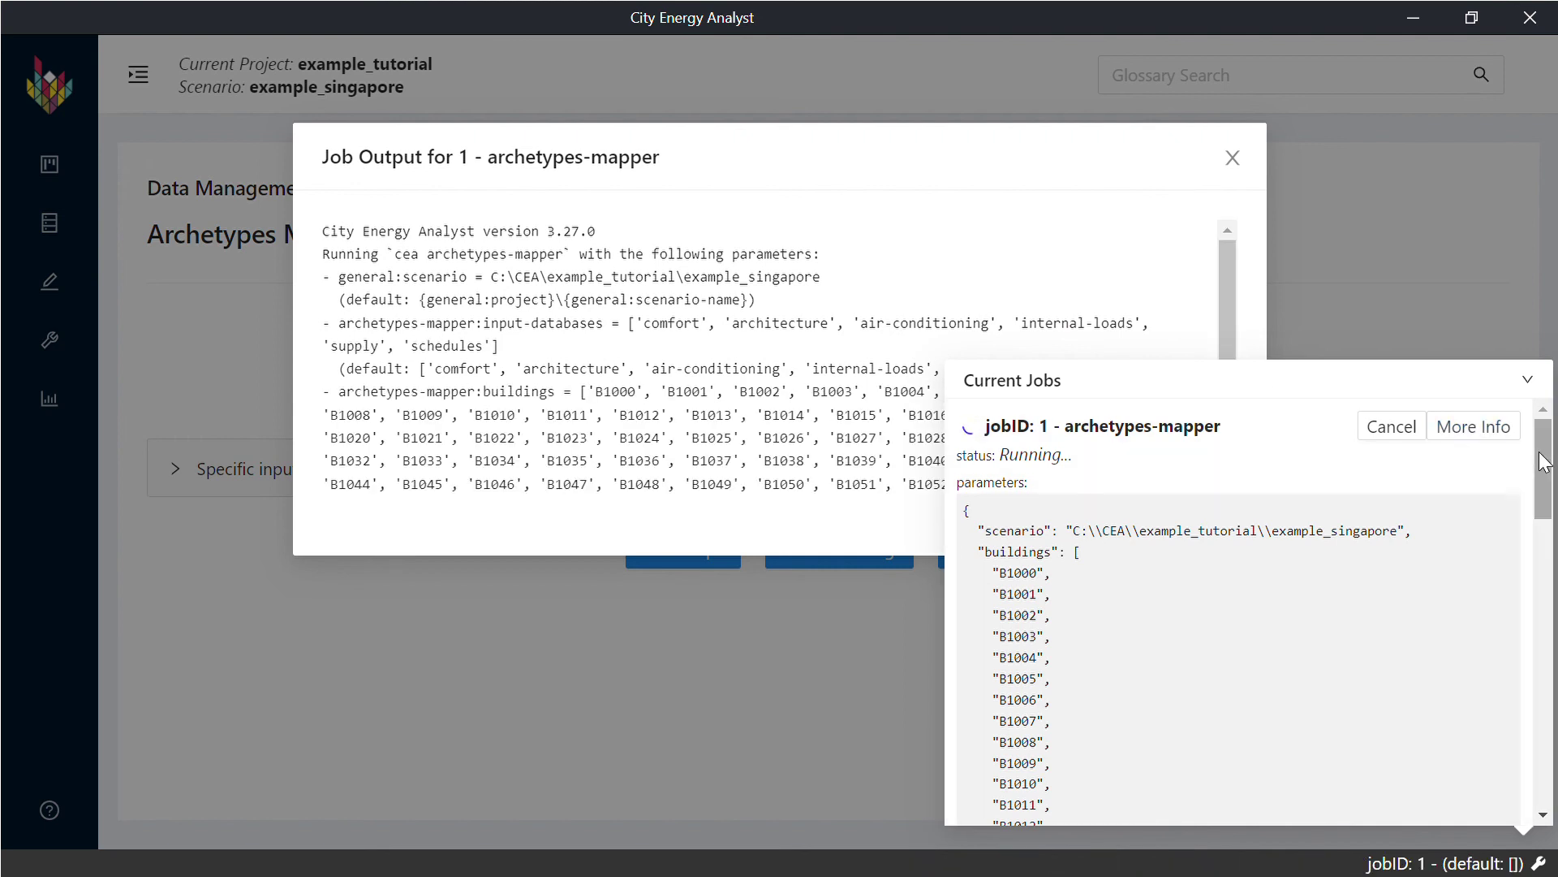
drag(1544, 467, 1554, 763)
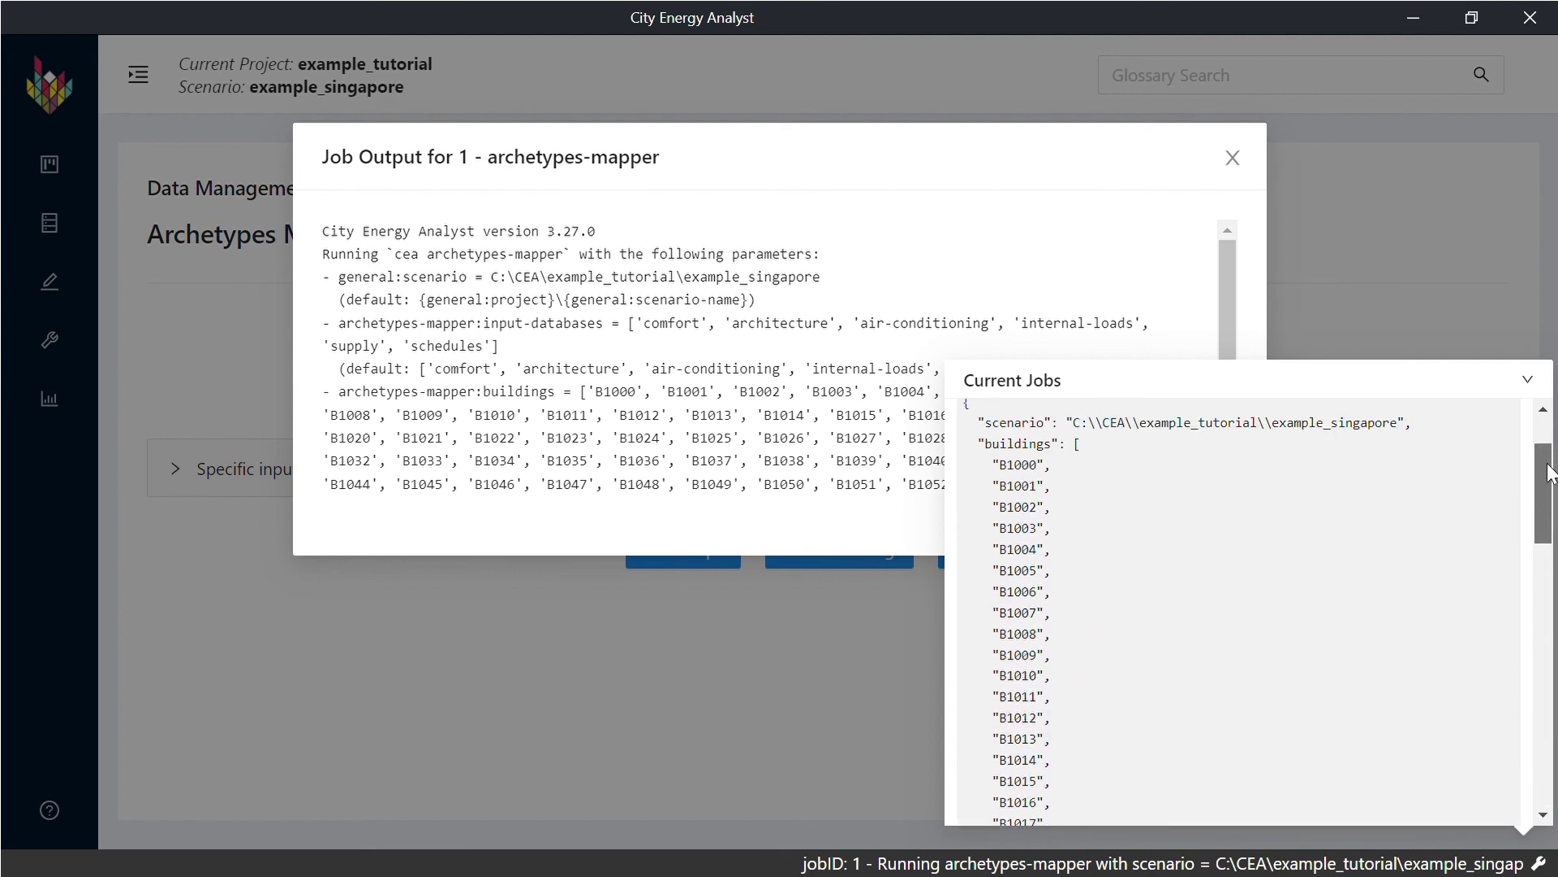
click(1527, 388)
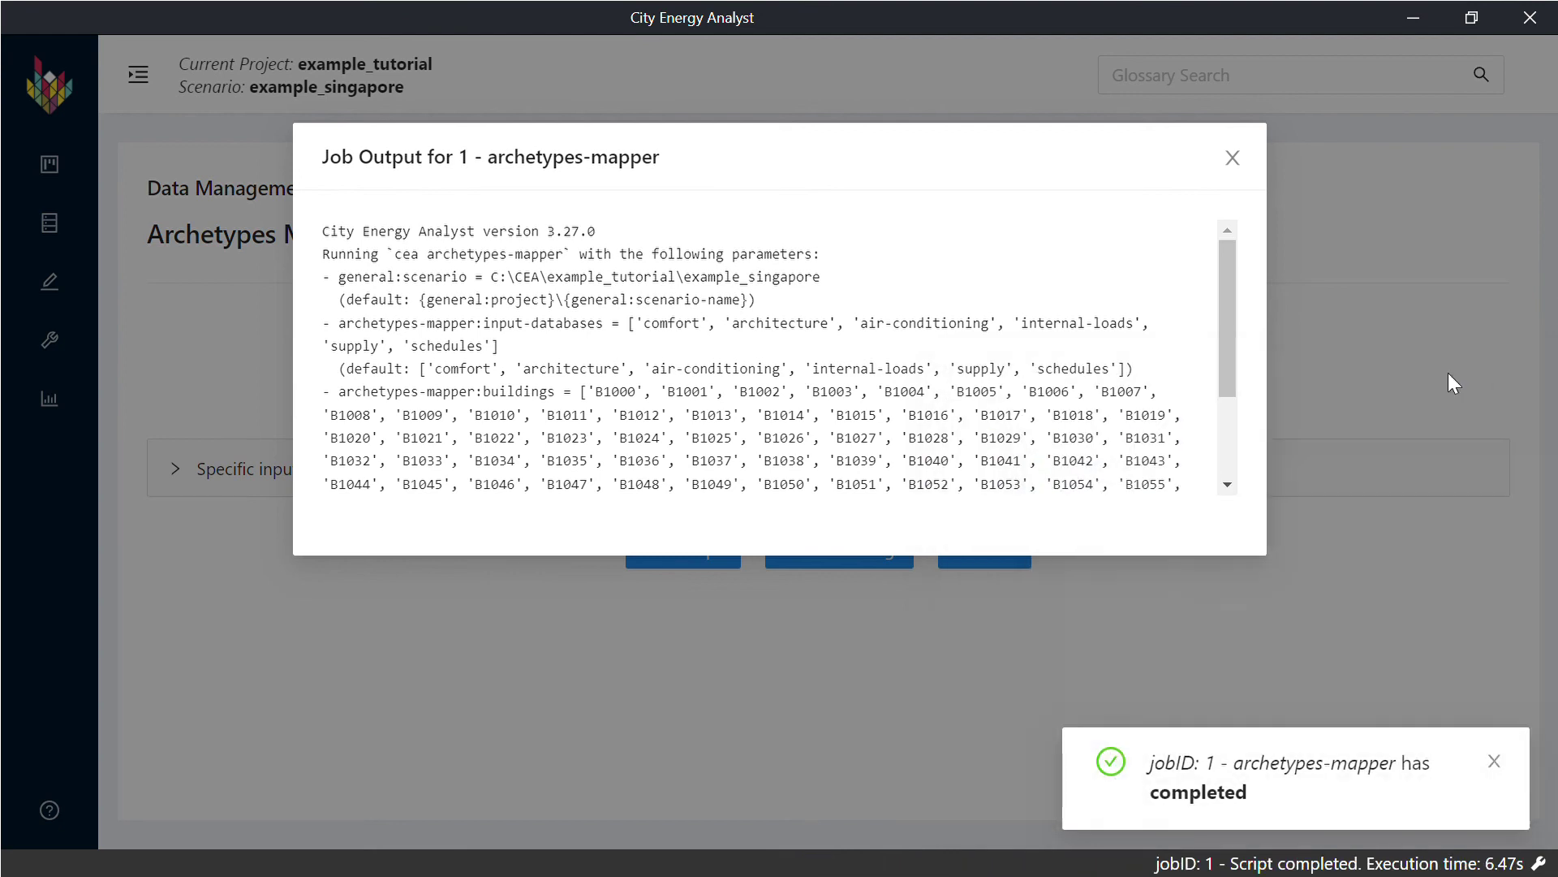
drag(1231, 299, 1232, 446)
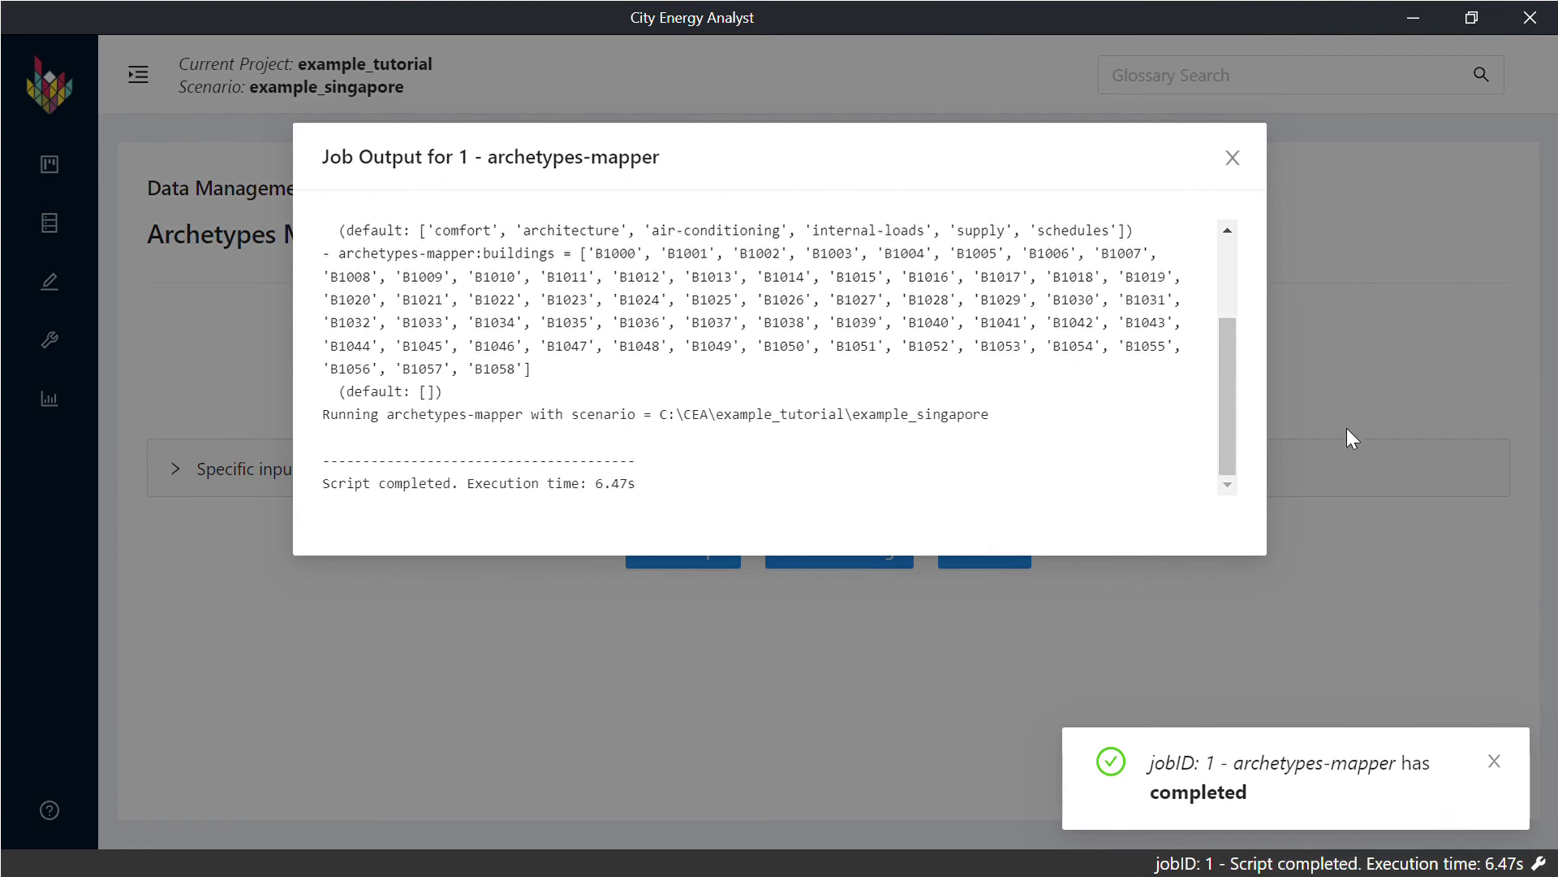
click(1367, 486)
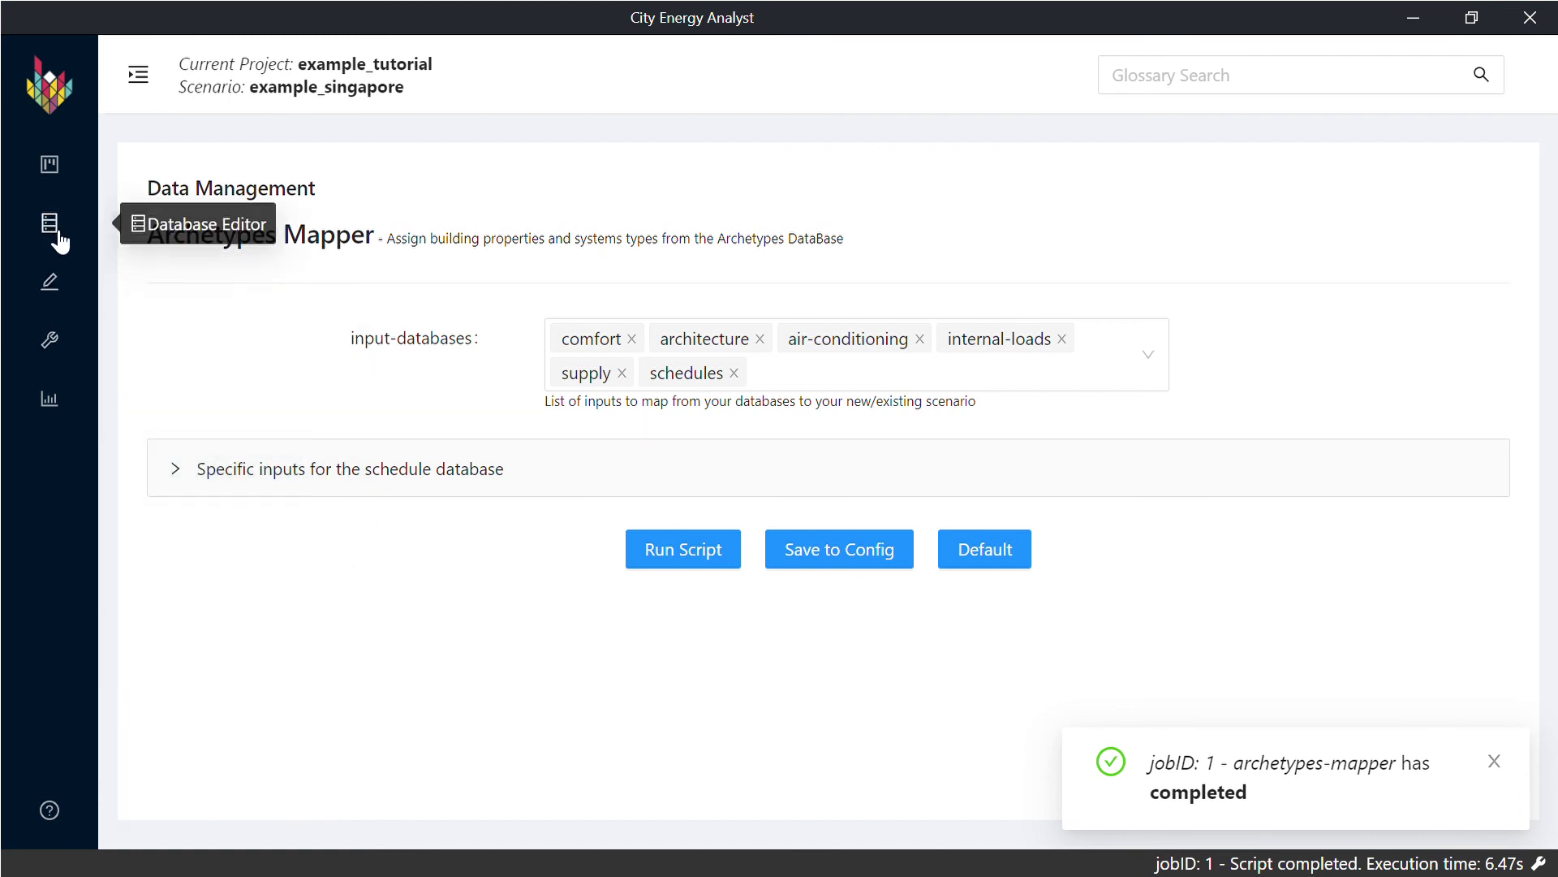
Return to the input editor and review the populated architecture, internal-loads, comfort, air-conditioning and supply tables.
click(50, 227)
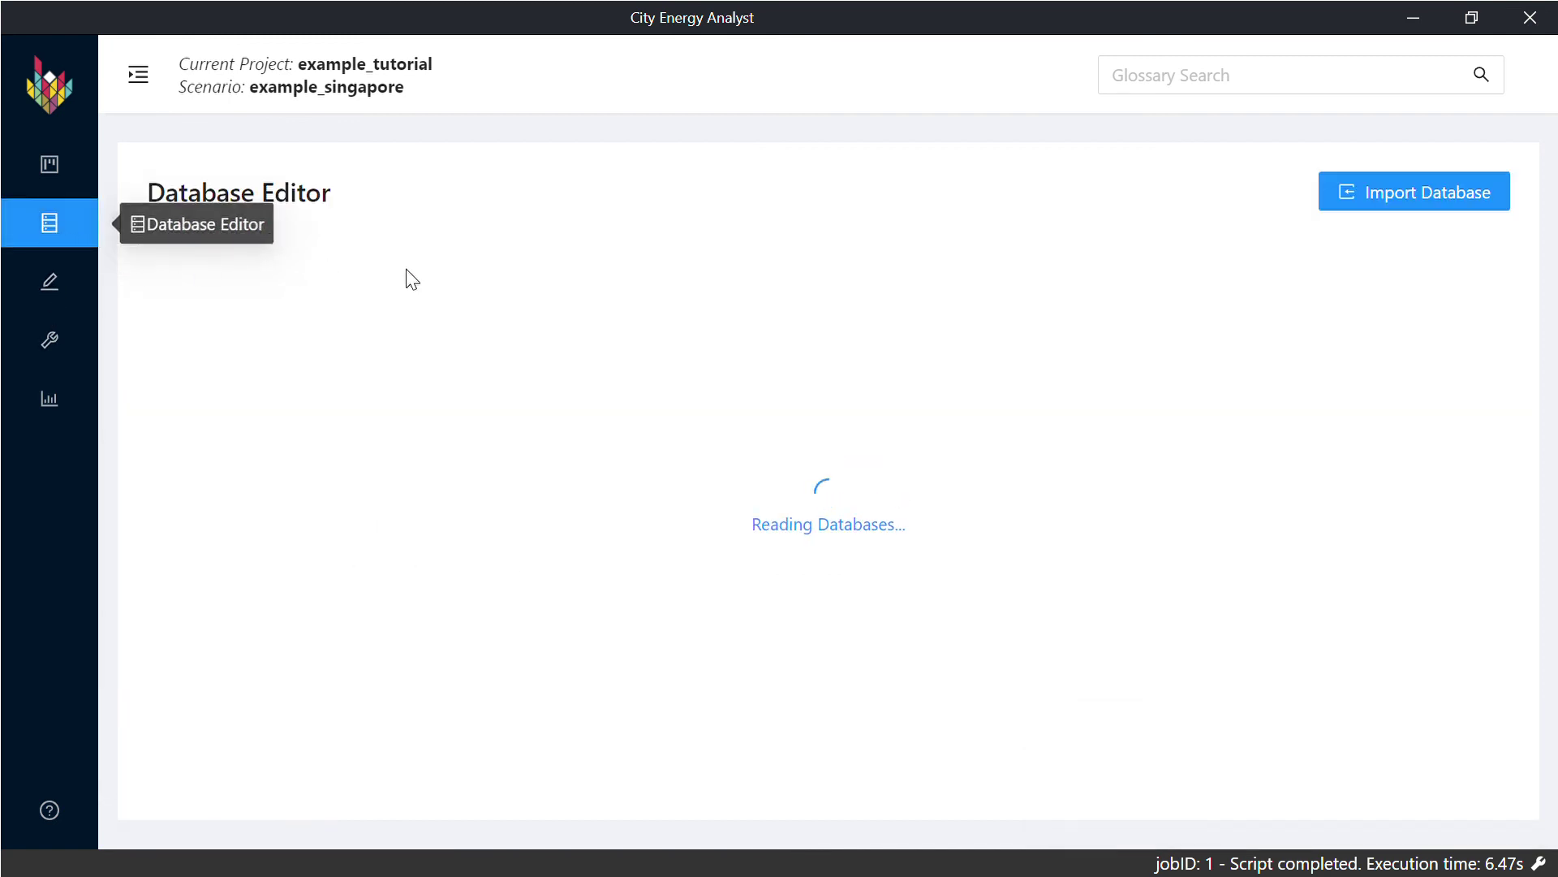
click(61, 282)
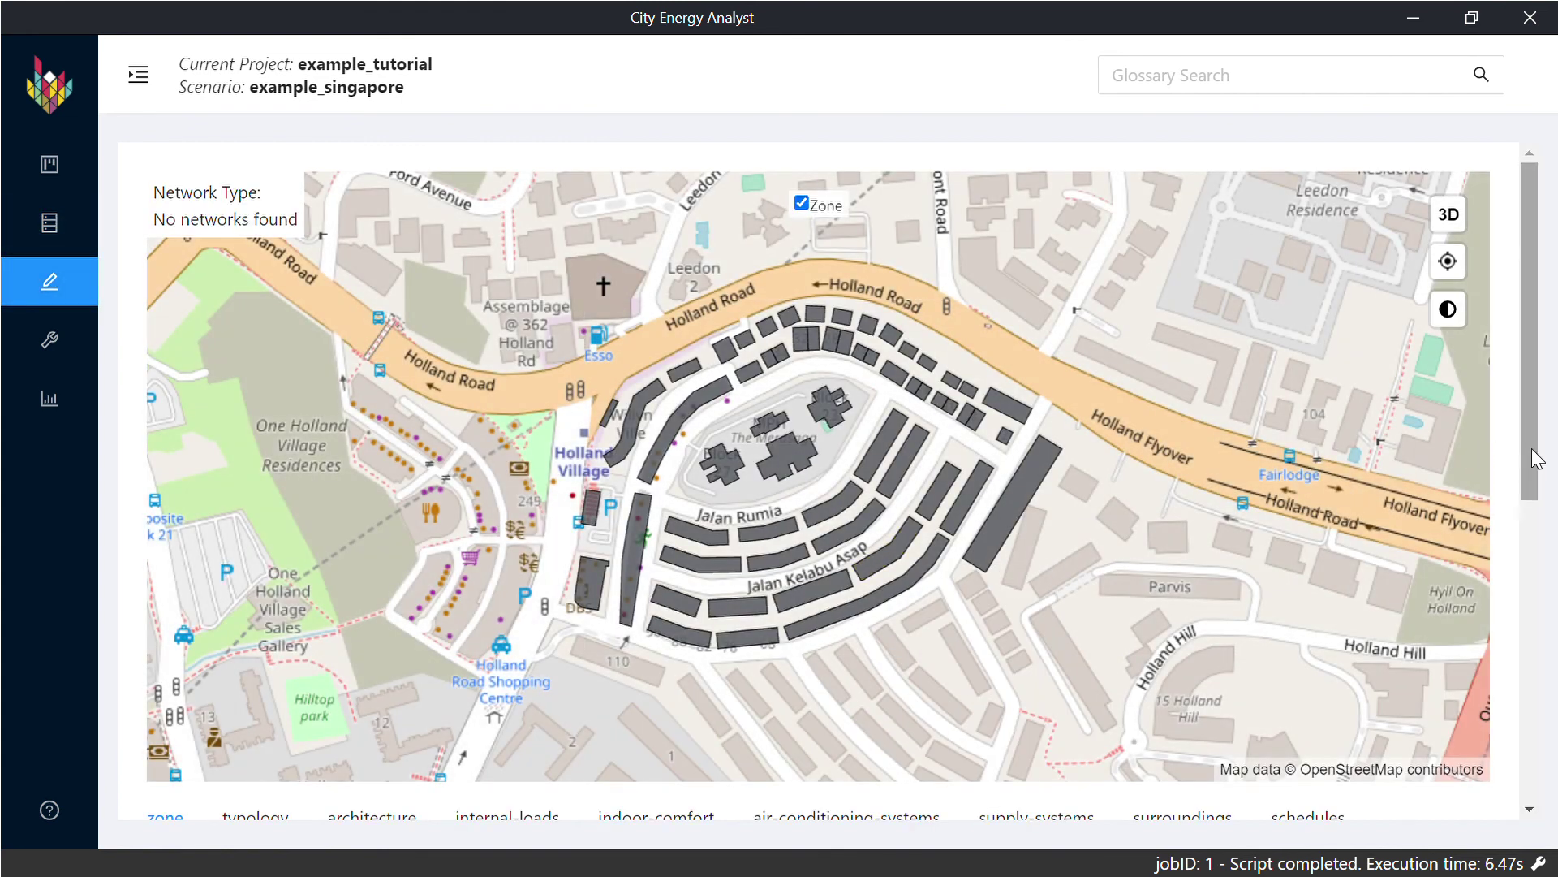
drag(1537, 459, 1541, 713)
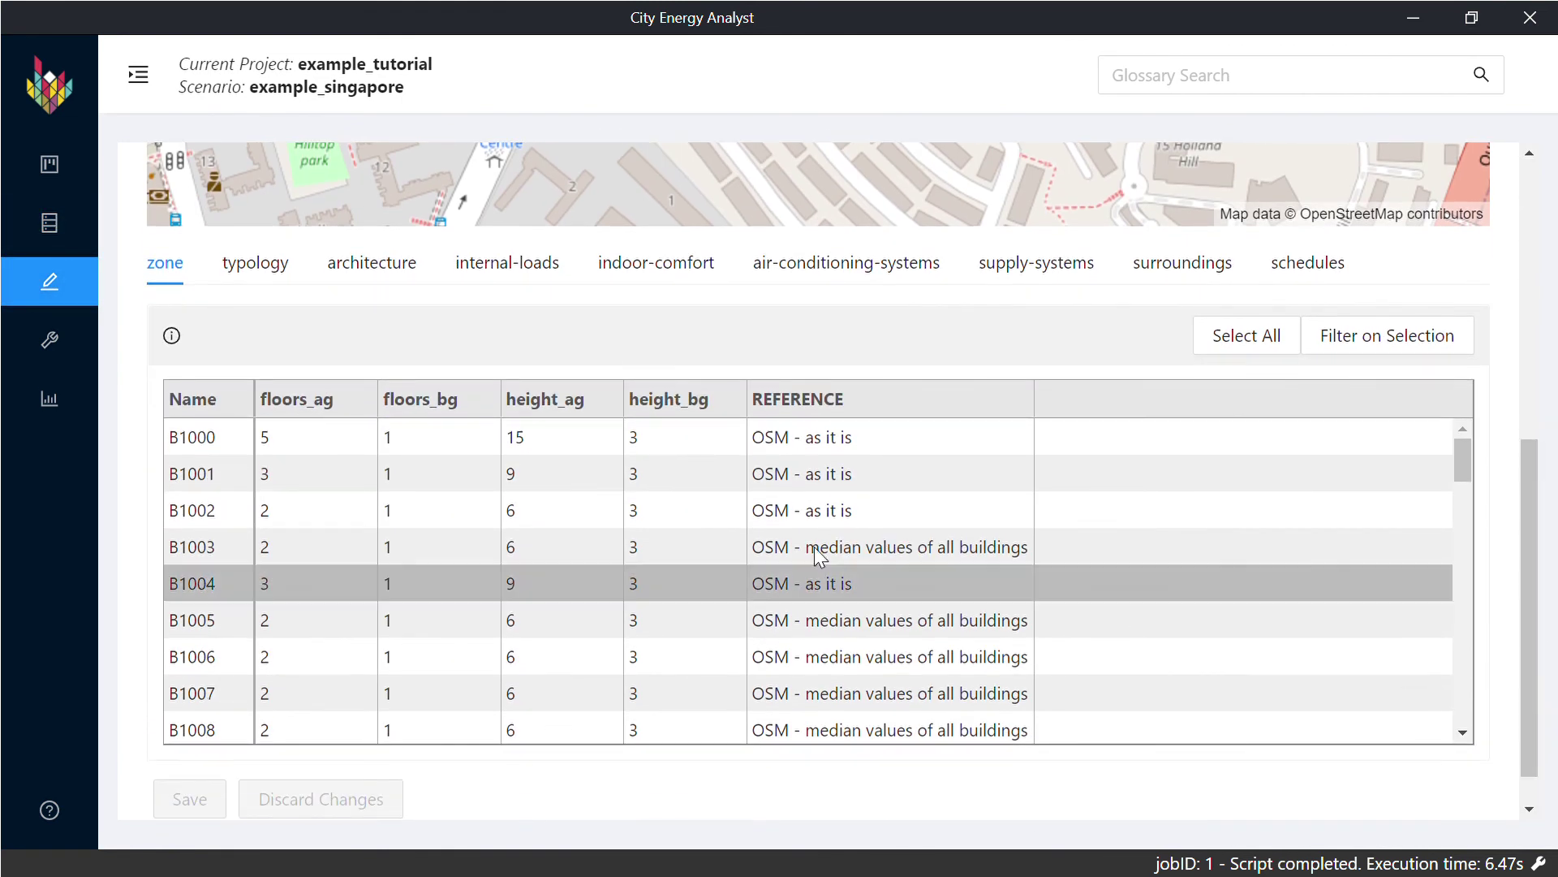
click(360, 276)
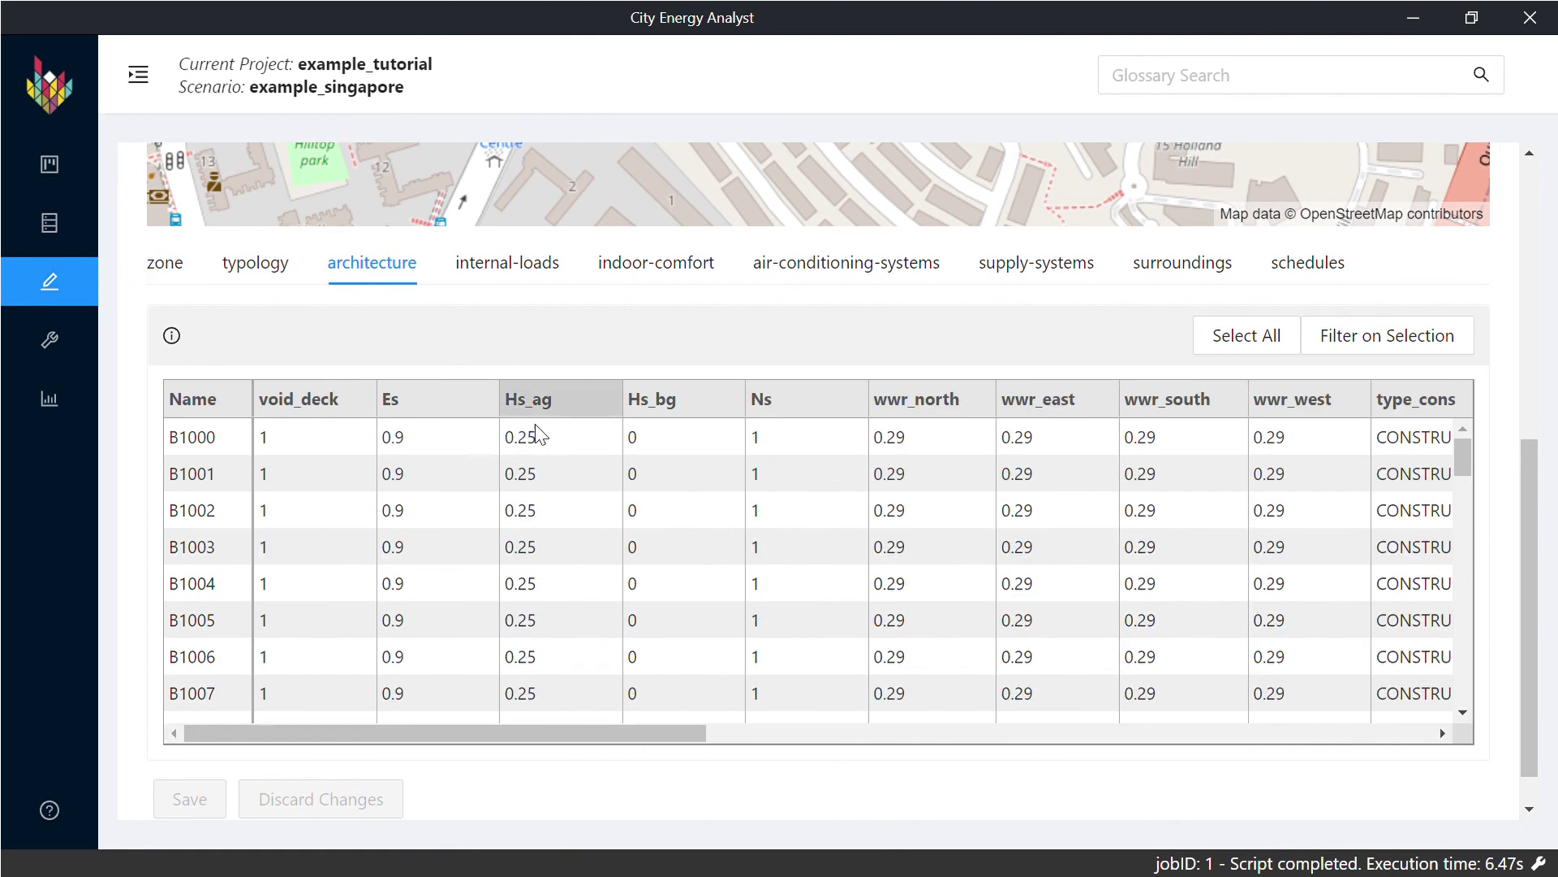
mouse_move(557, 734)
mouse_down()
mouse_move(1308, 733)
mouse_move(568, 735)
mouse_up()
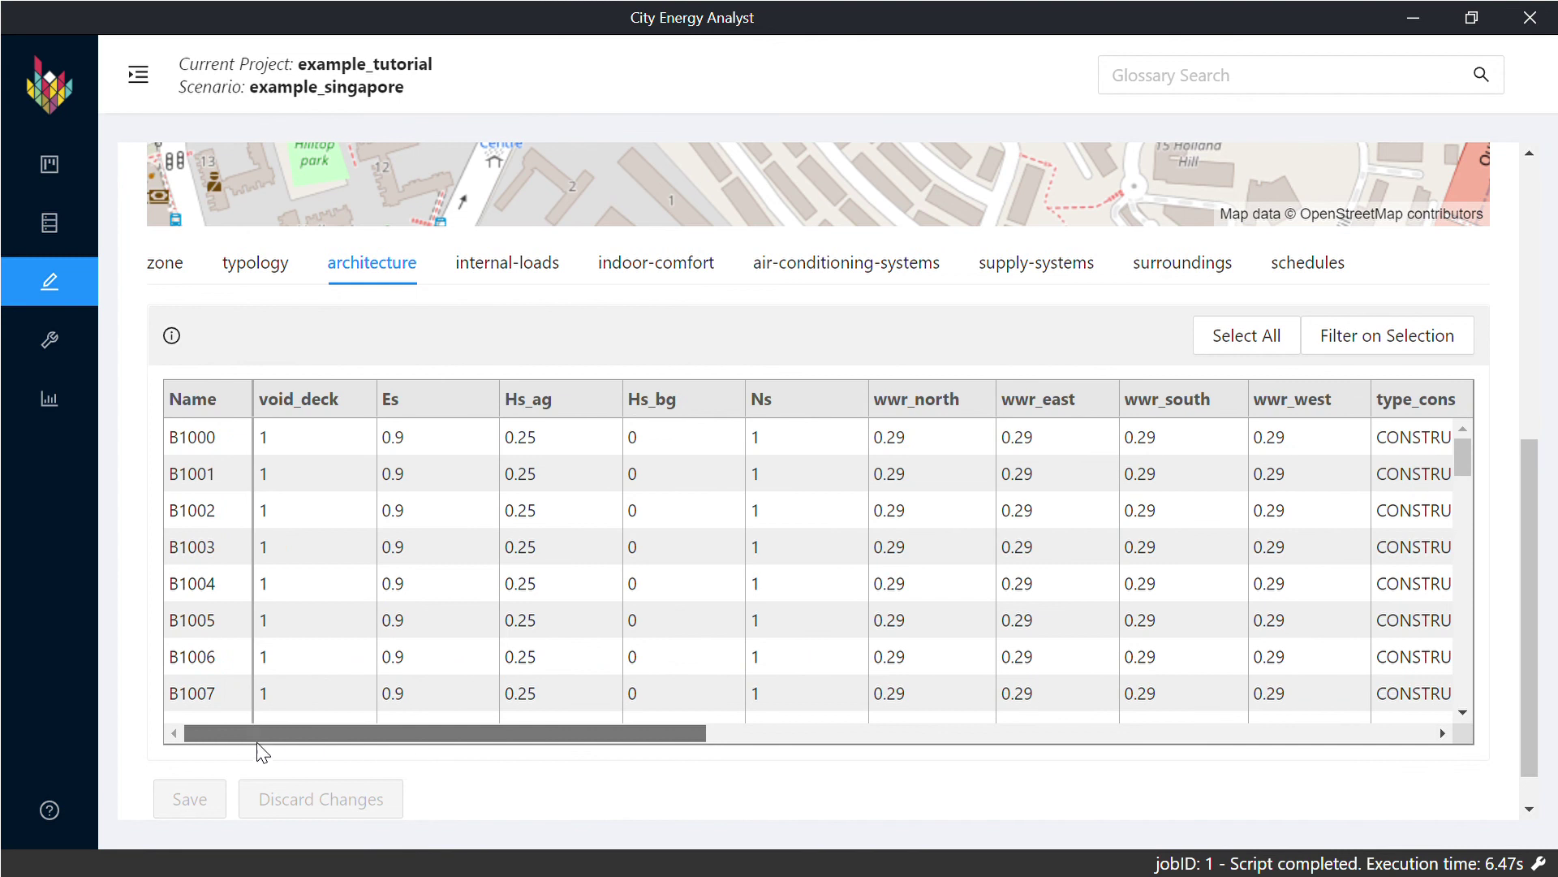
click(501, 264)
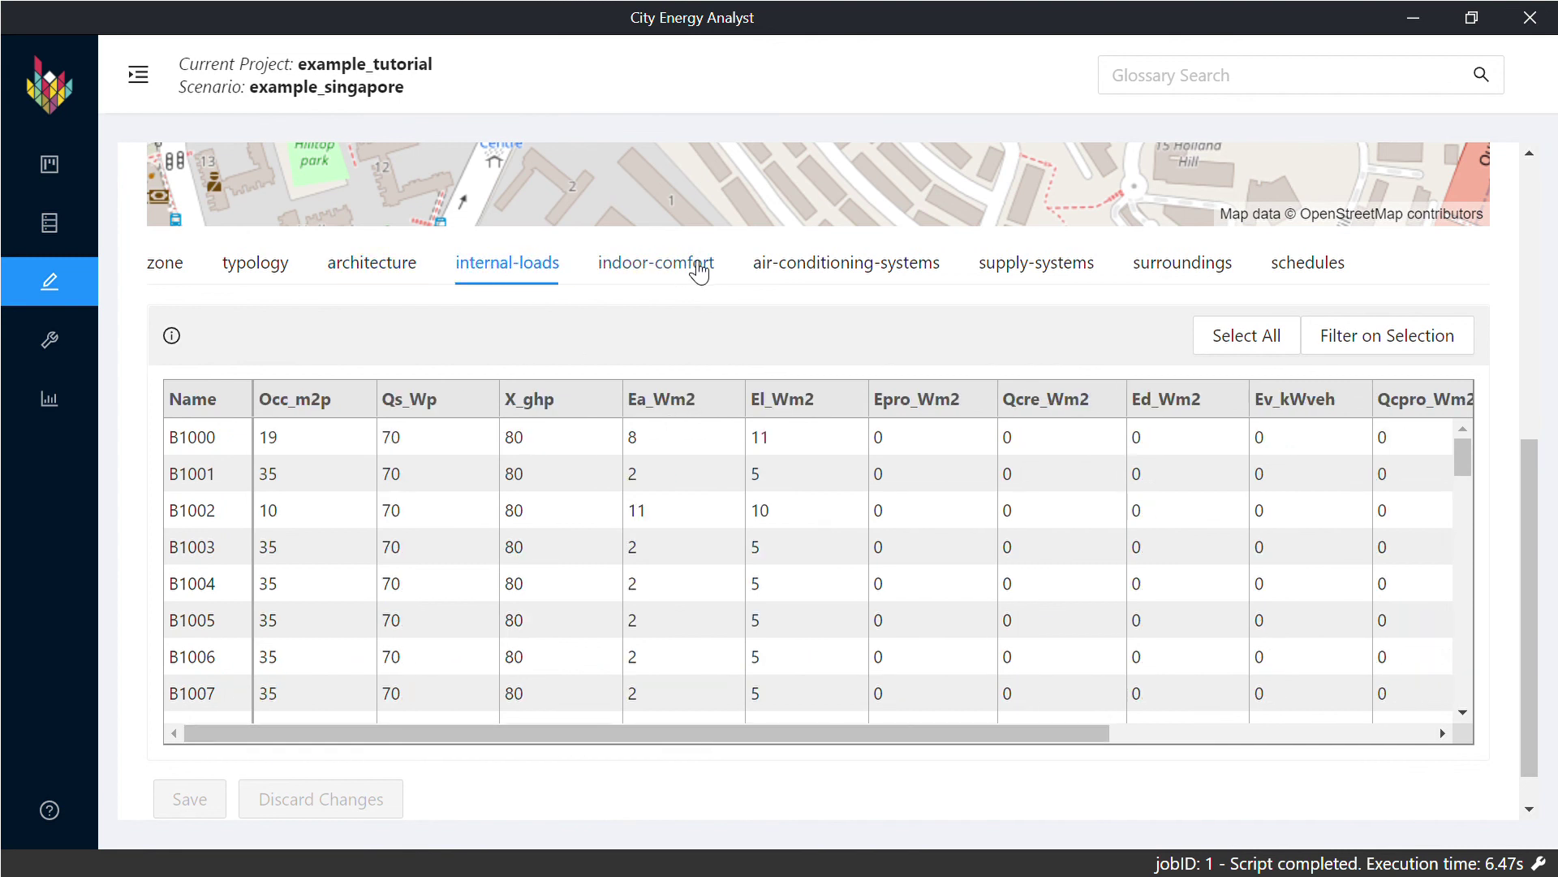
click(698, 264)
click(876, 271)
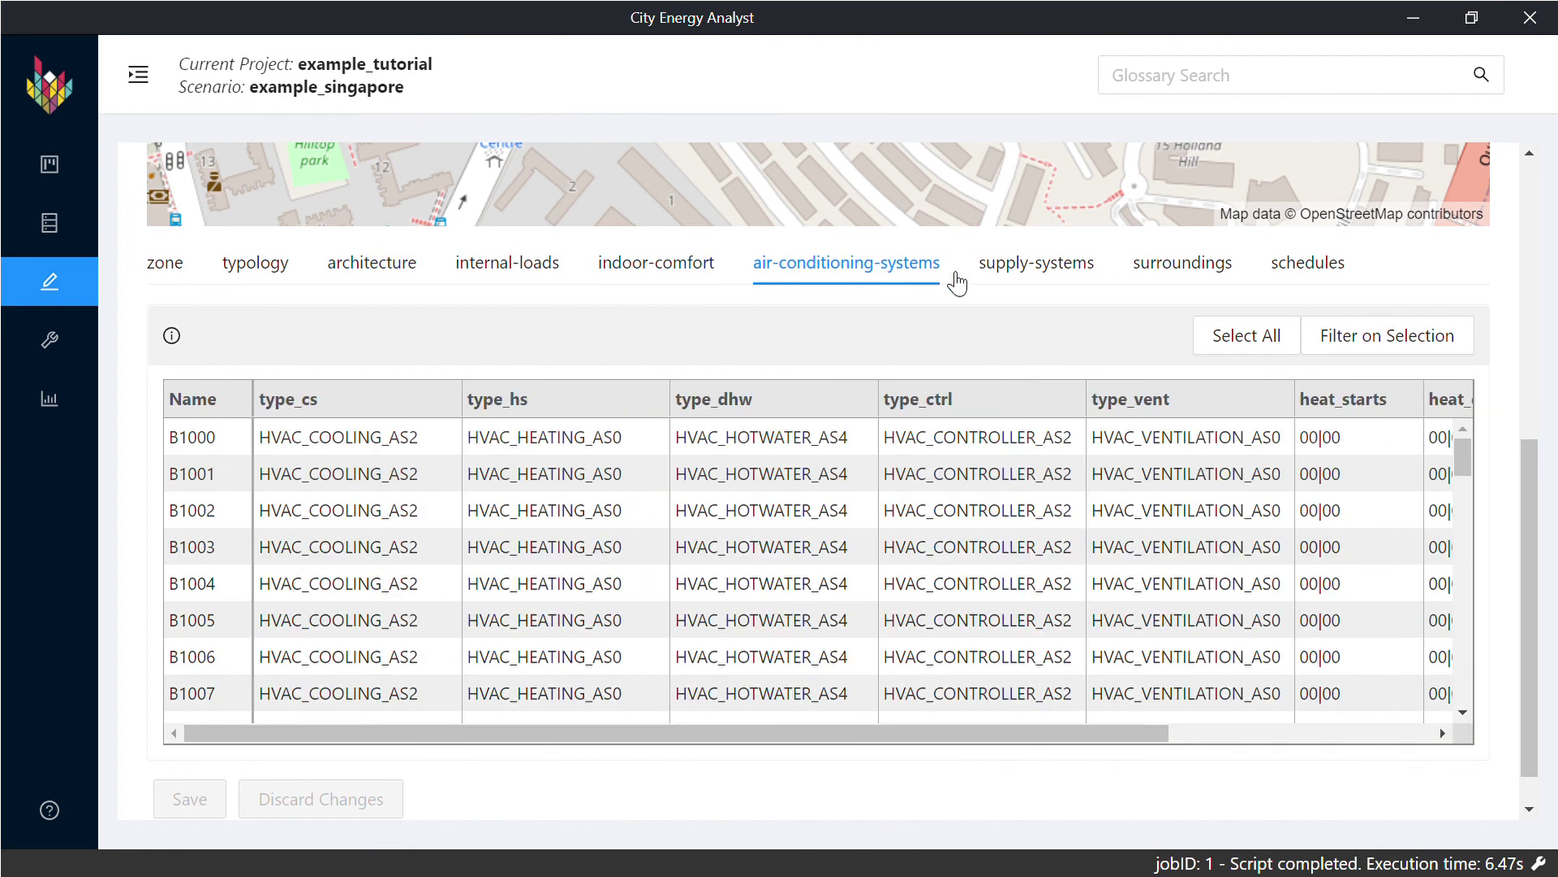
click(1029, 275)
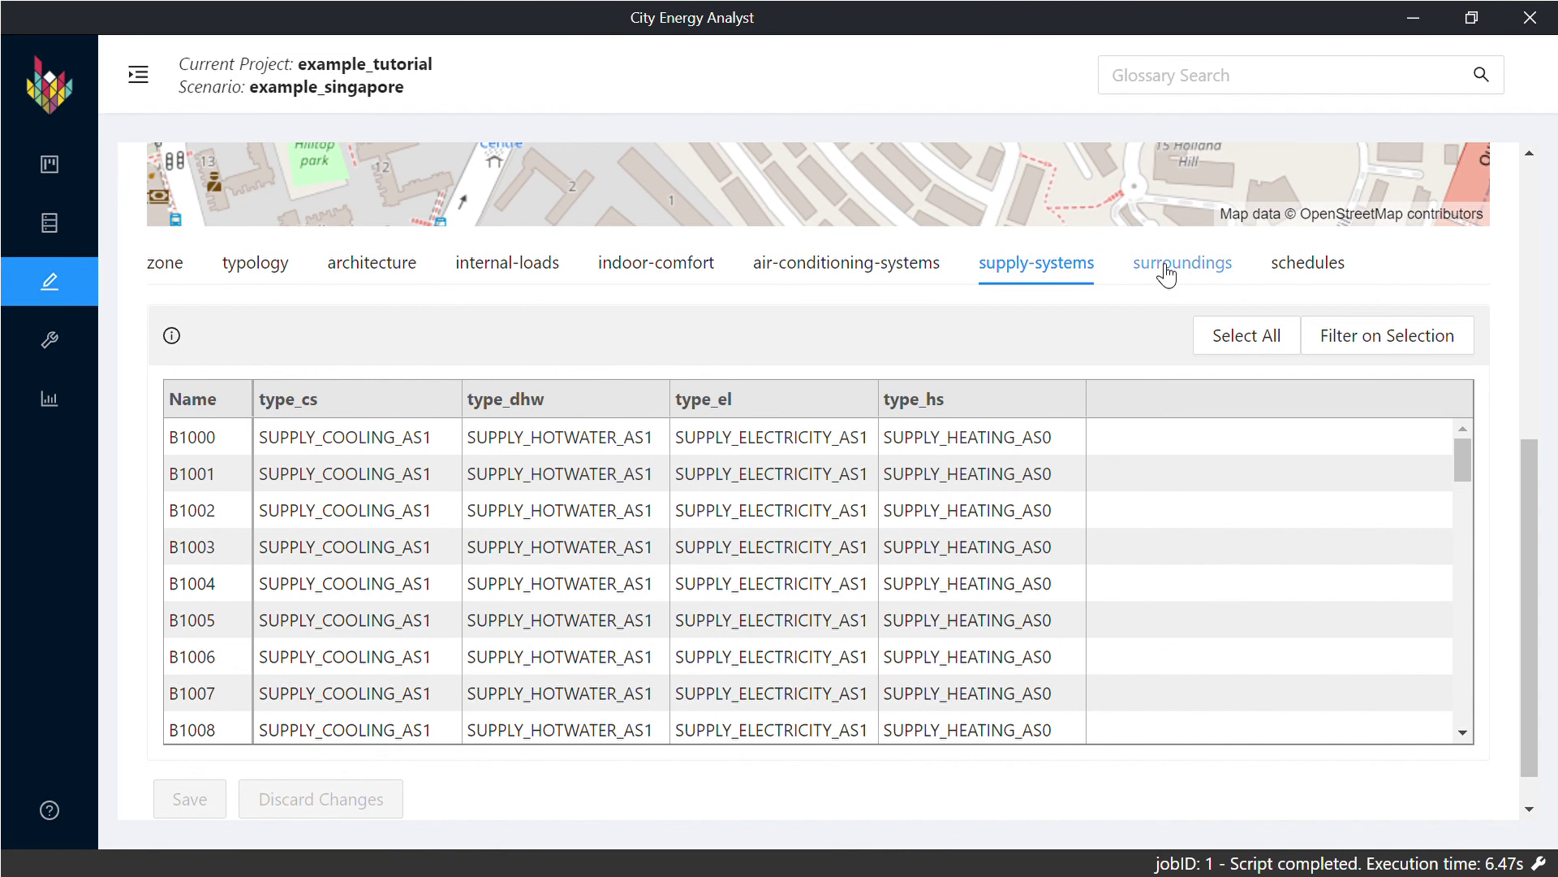